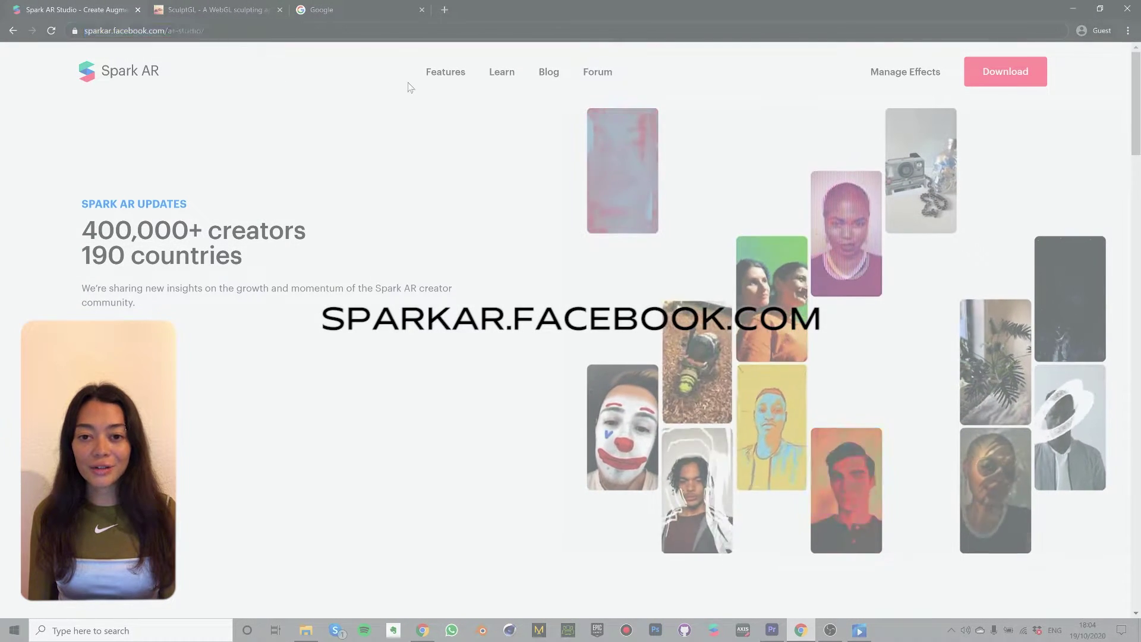
- Download the Spark AR Studio installer from the Spark AR website and launch the installed program from the desktop
click(1006, 71)
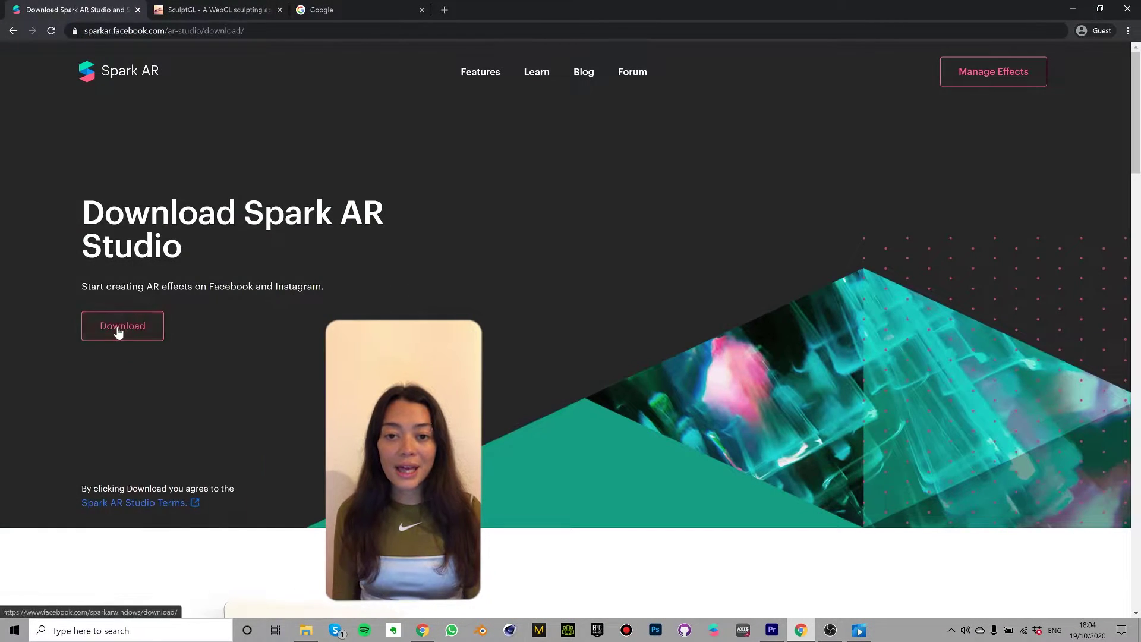
click(118, 333)
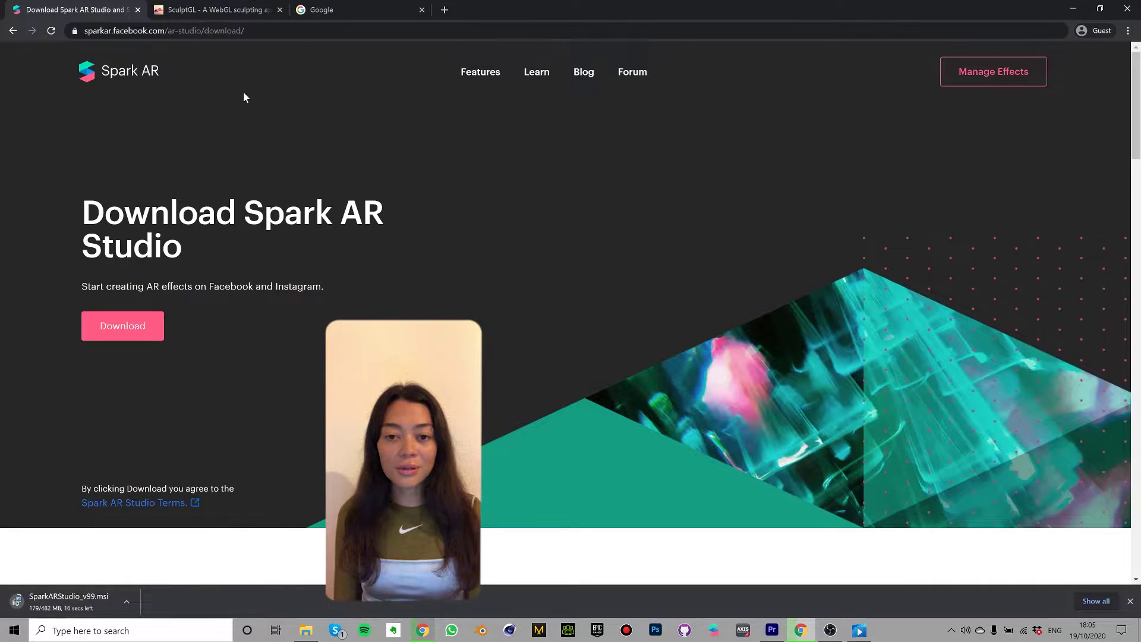
click(224, 13)
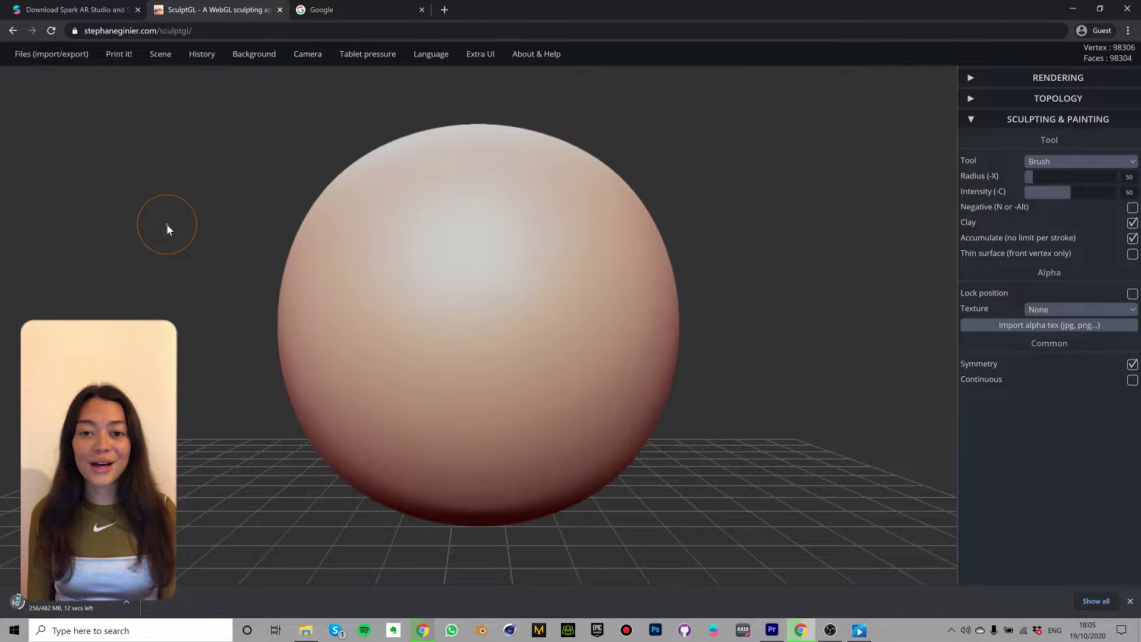
double_click(22, 79)
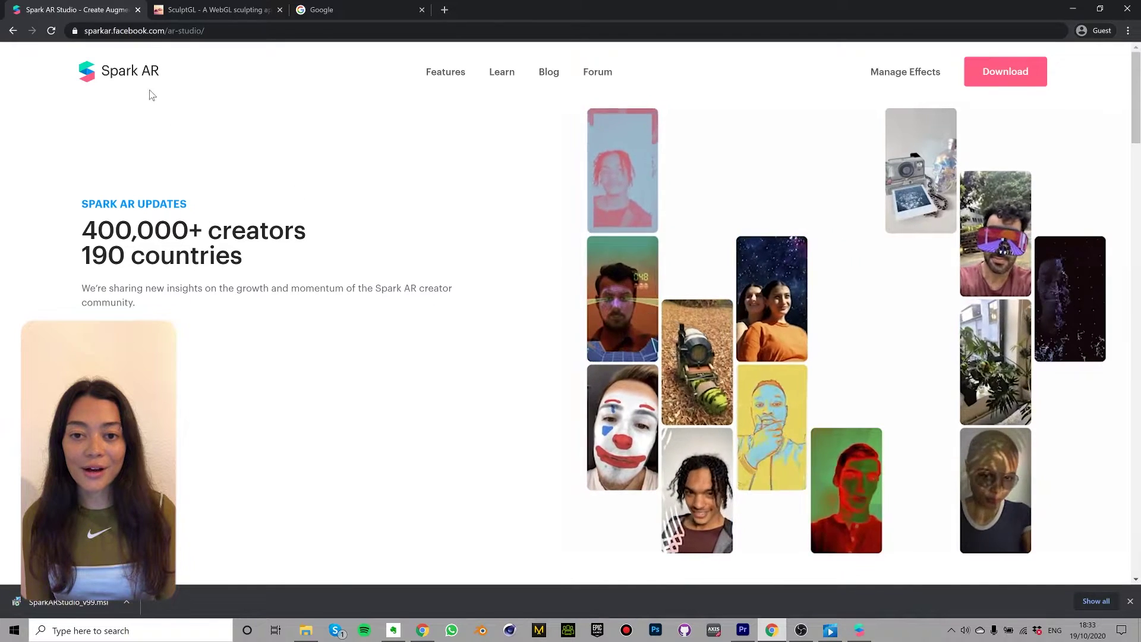
- Search Google for "face reference assets" and download the Face Reference Assets from the Spark AR article
click(321, 10)
text(face refer)
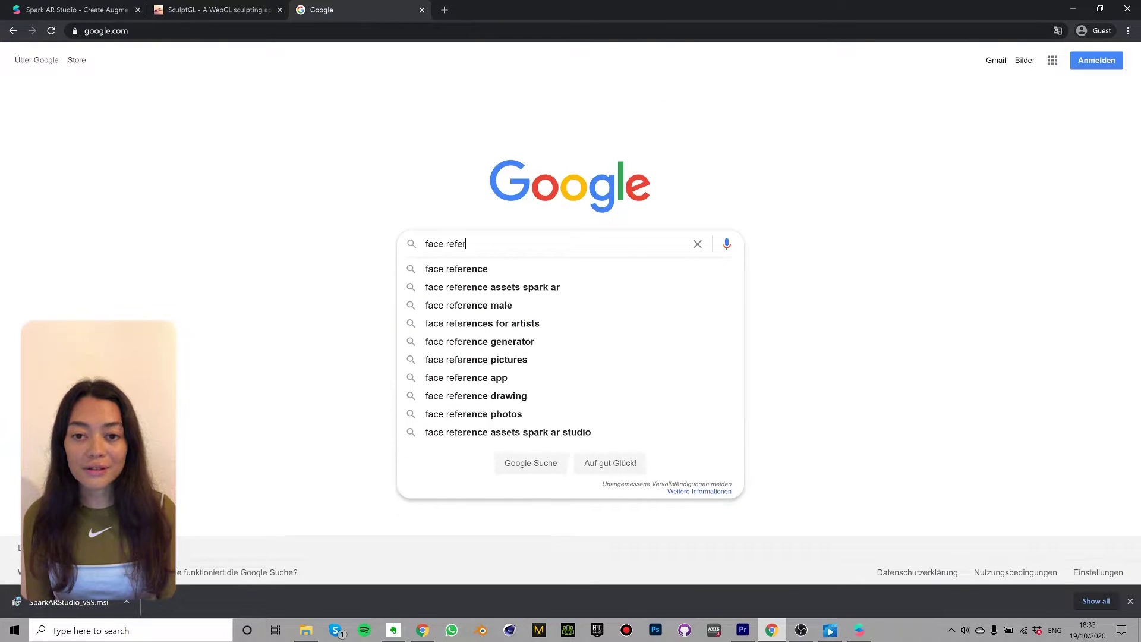
text(ence assets)
key(Return)
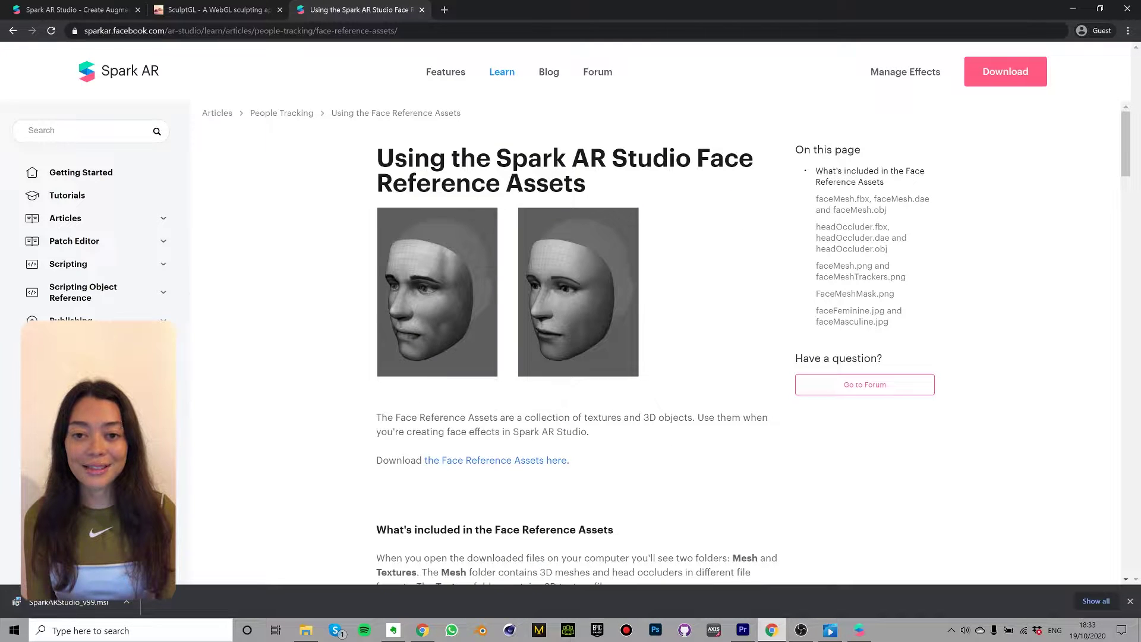
click(495, 460)
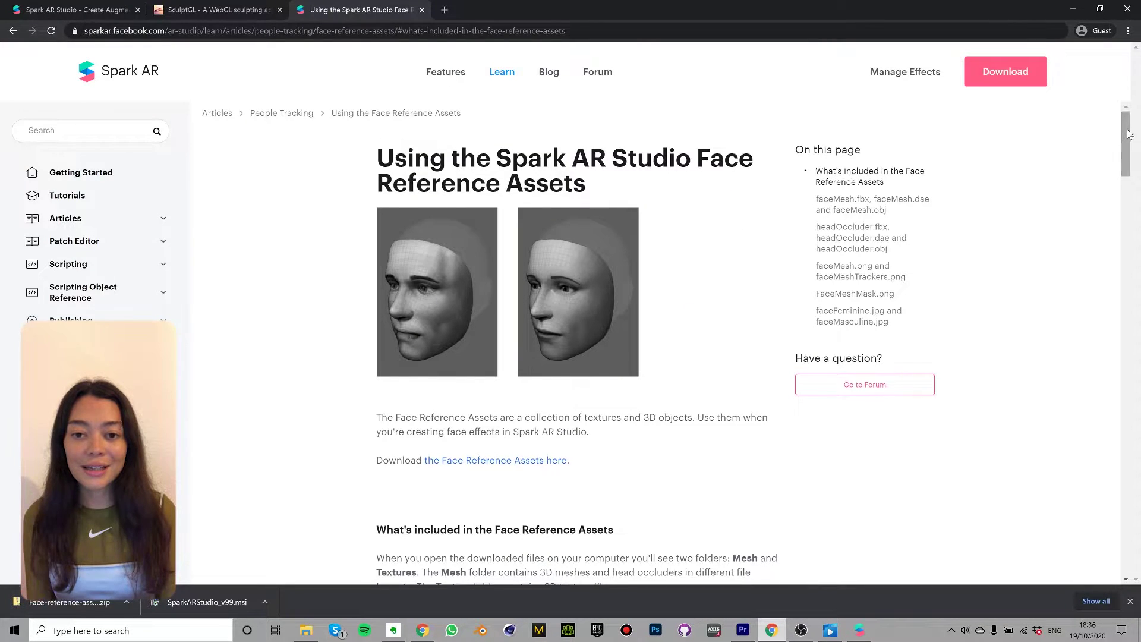
drag(1123, 132, 1091, 499)
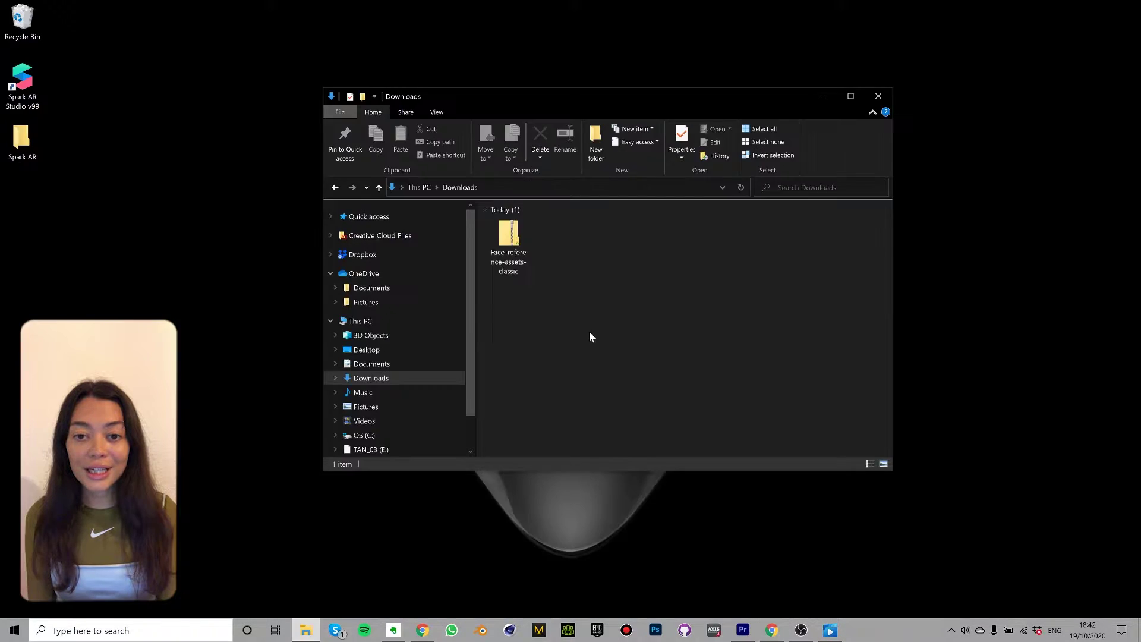
- Extract the Face-reference-assets-classic archive from Downloads into the Spark AR folder on the desktop
click(508, 244)
right_click(515, 238)
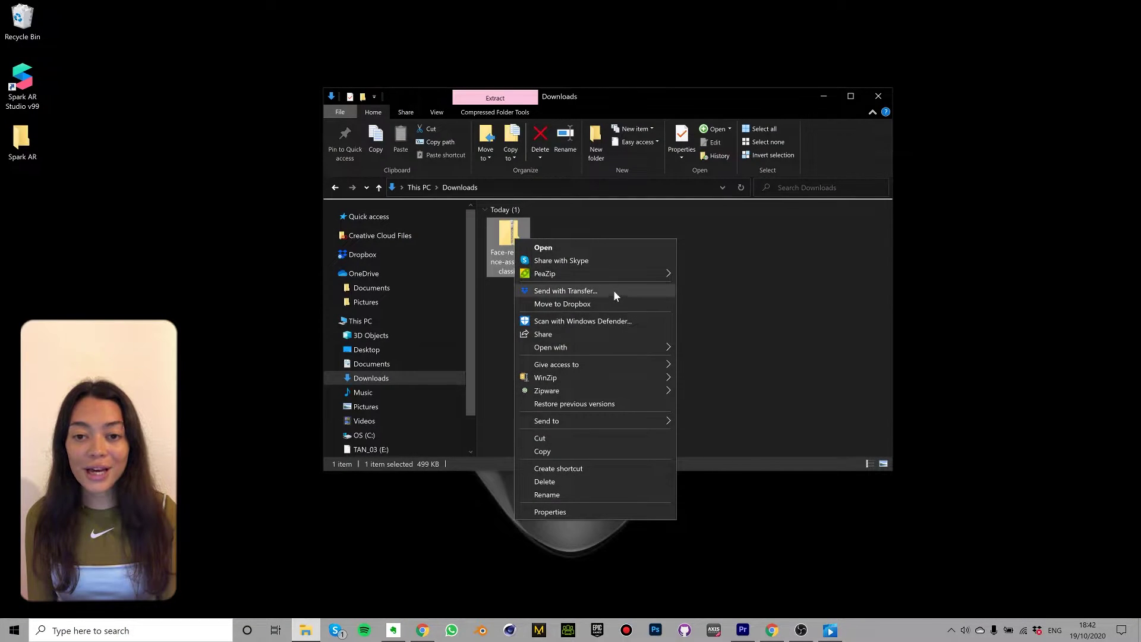
mouse_move(605, 349)
click(726, 359)
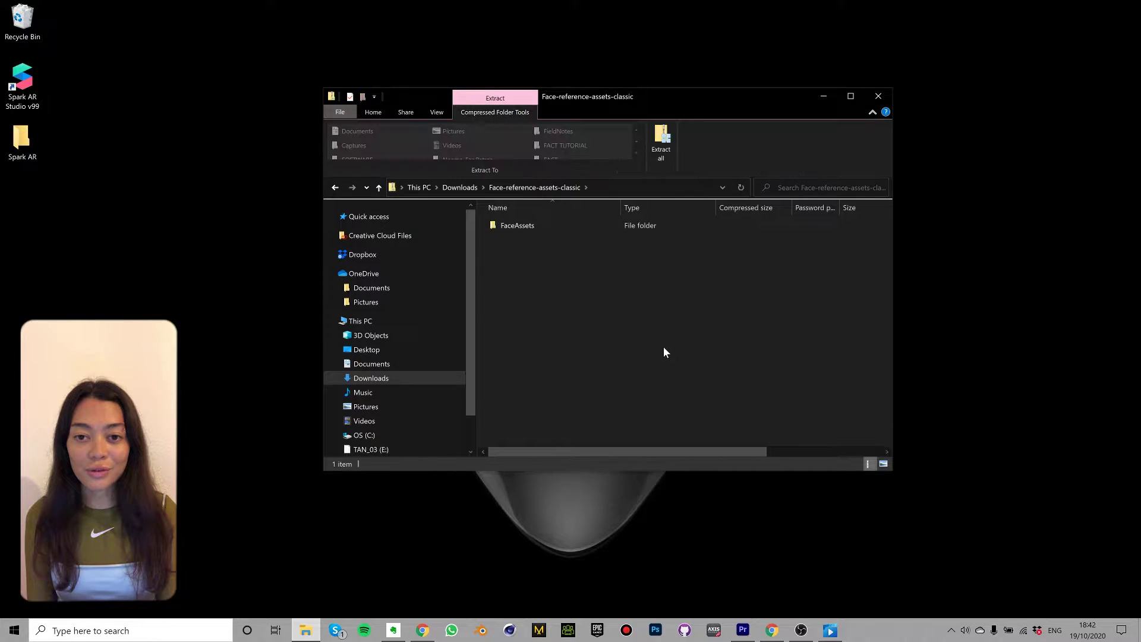
click(660, 150)
click(693, 262)
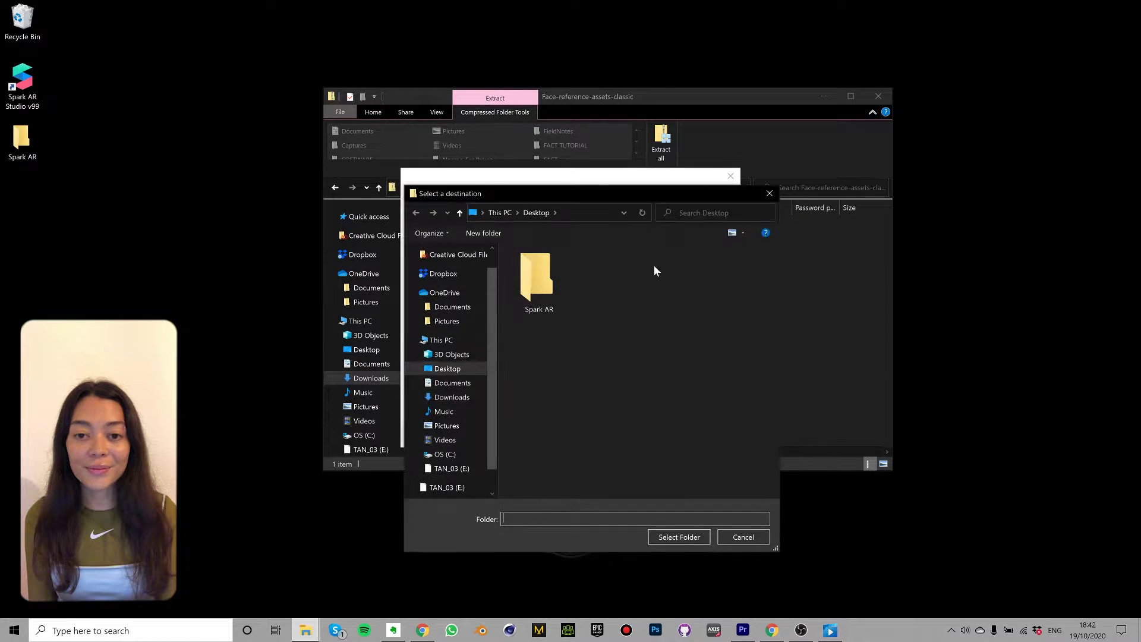
double_click(572, 303)
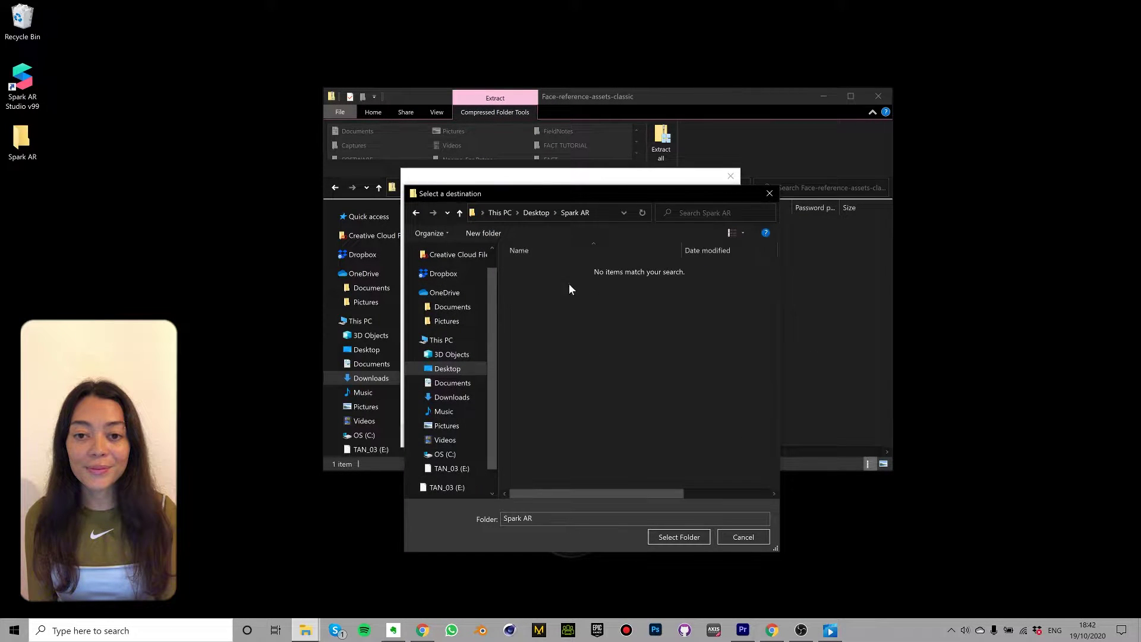
click(686, 536)
click(666, 434)
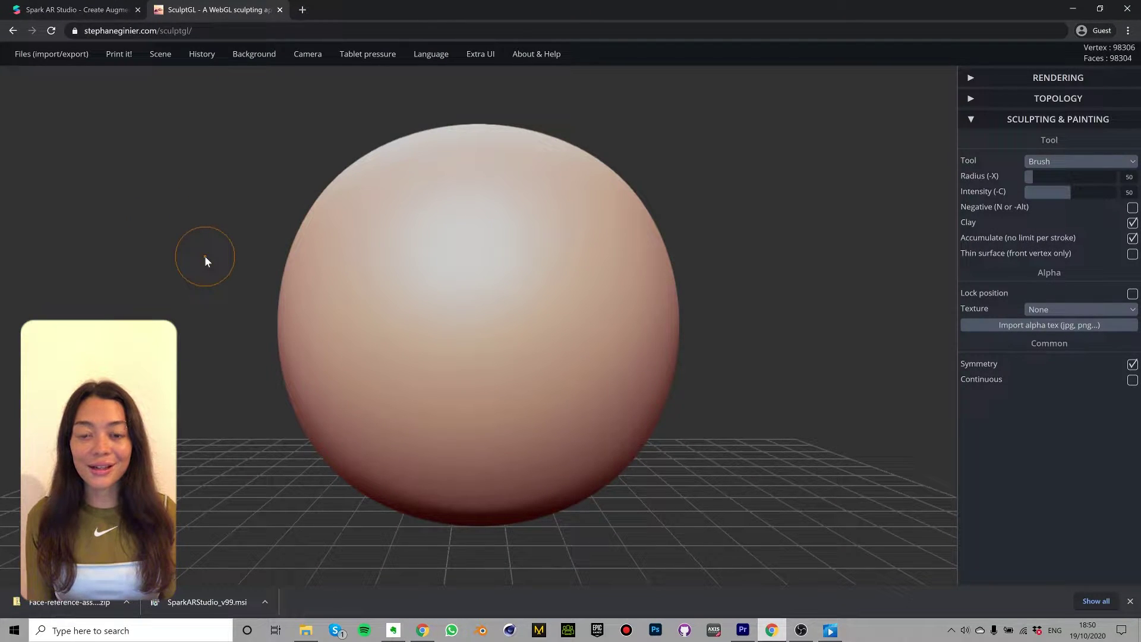
- Clear the default sphere from the SculptGL scene
click(159, 55)
click(181, 76)
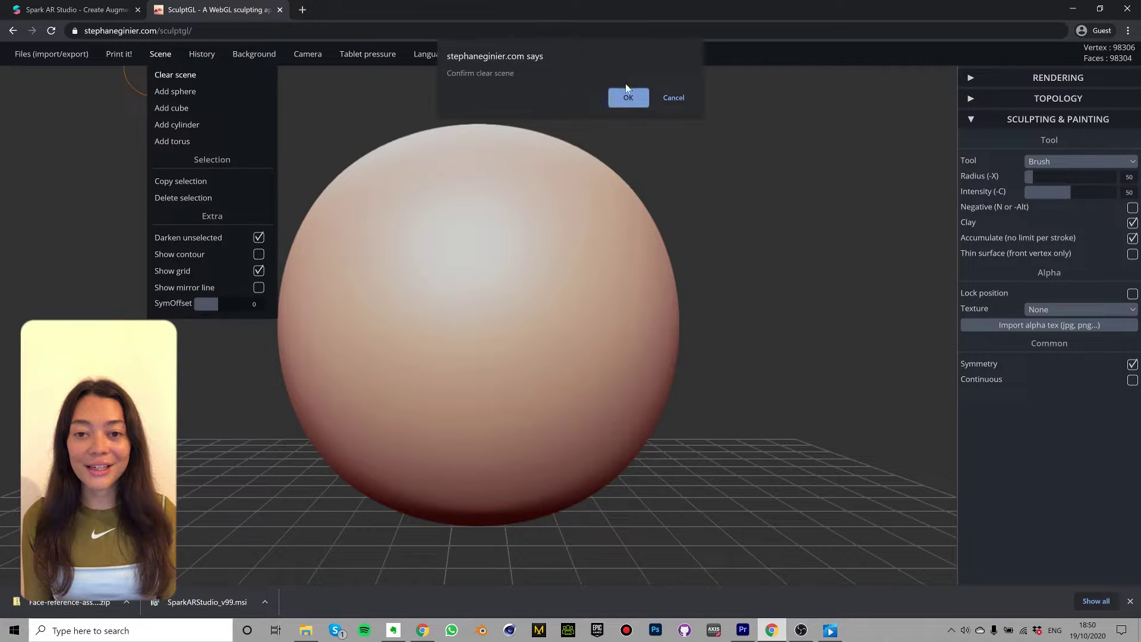
click(627, 95)
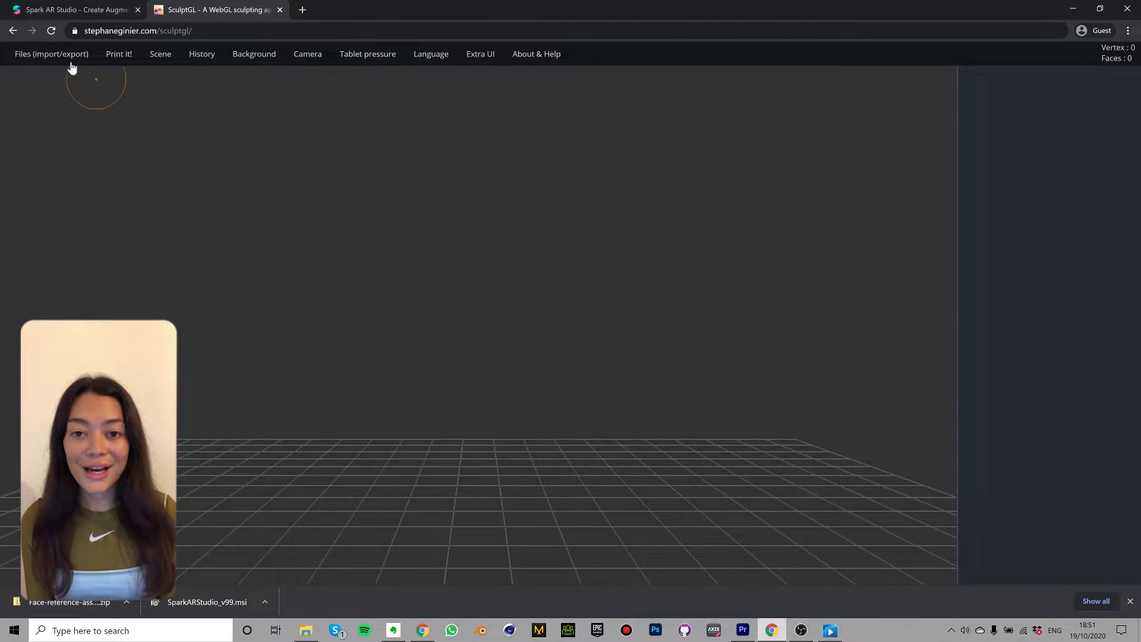
- Import the faceMesh OBJ model from the desktop's Spark AR > FaceAssets > Mesh folder into the empty scene
click(69, 59)
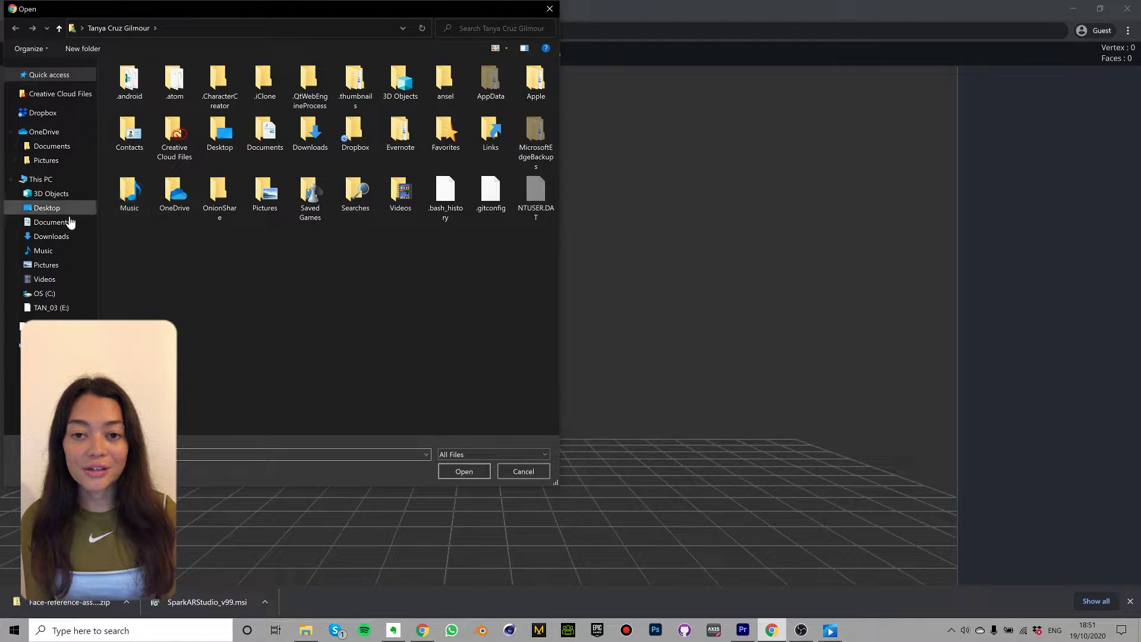
click(62, 208)
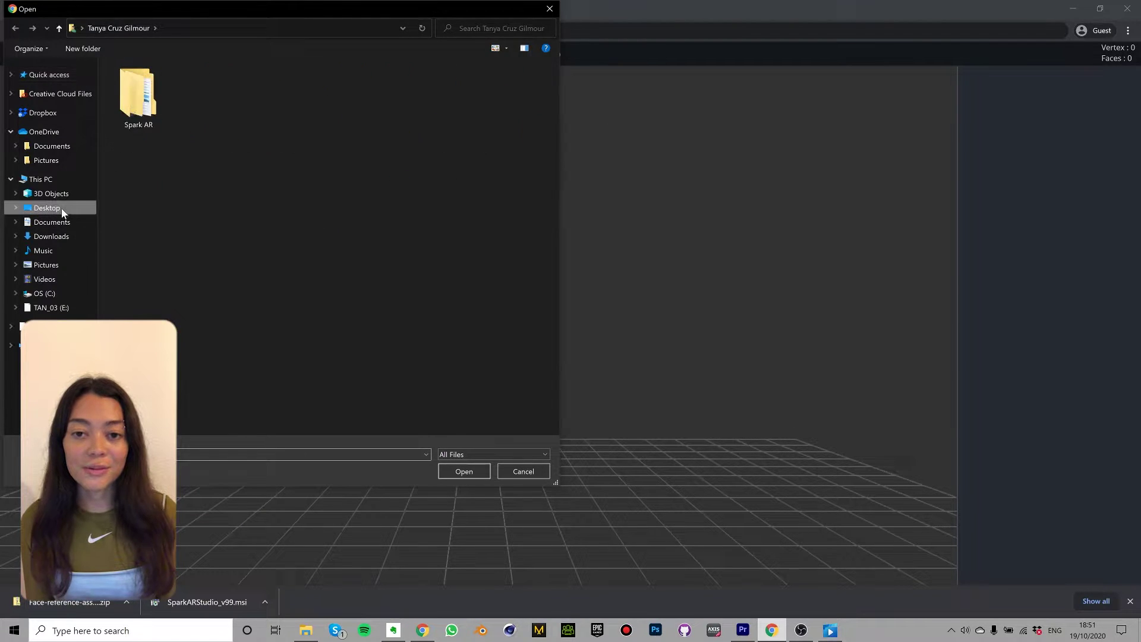
double_click(139, 95)
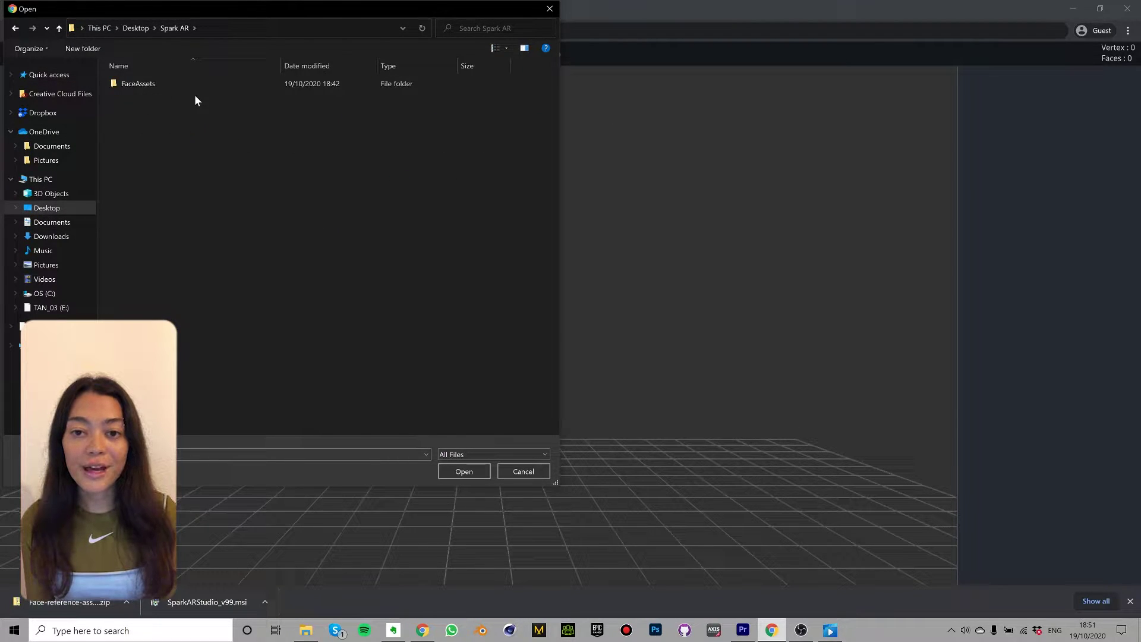
double_click(146, 85)
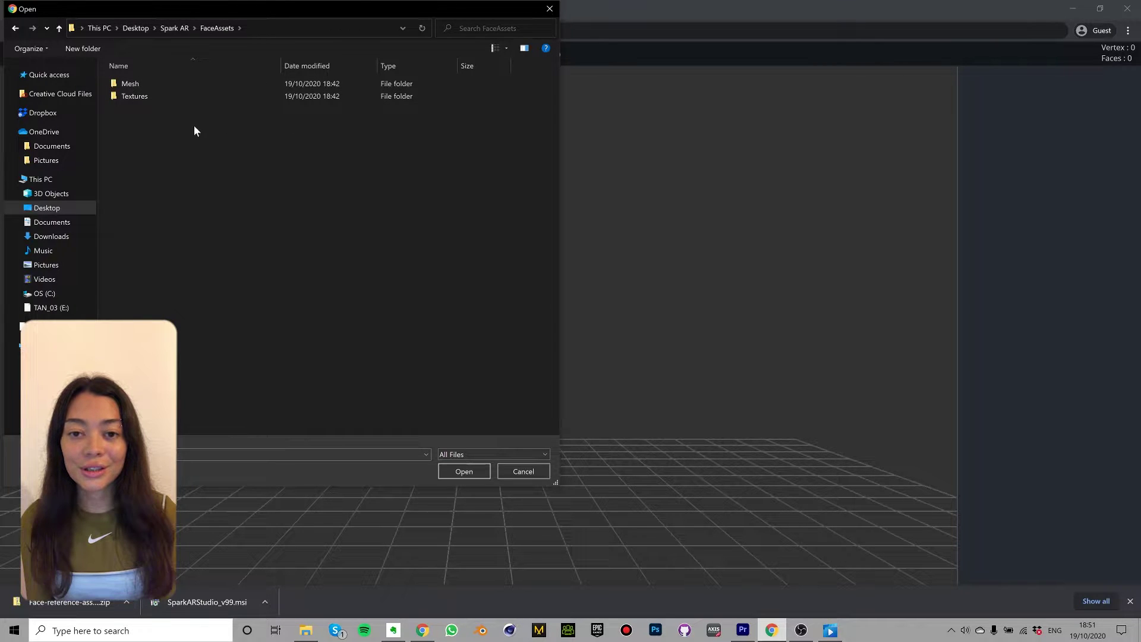
double_click(140, 85)
click(268, 95)
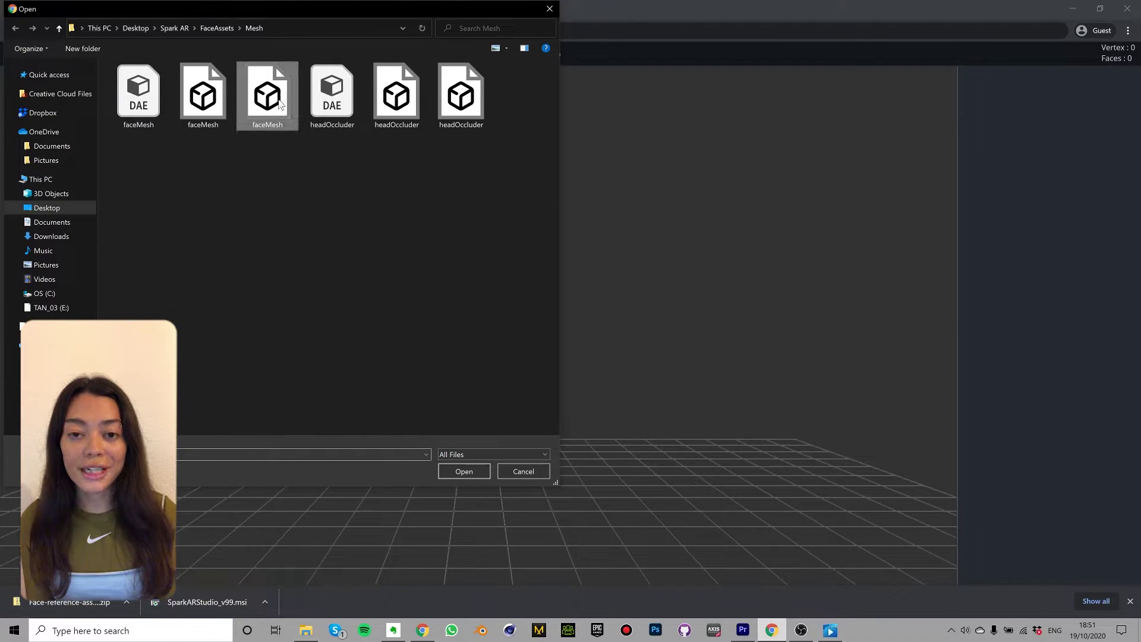
click(475, 468)
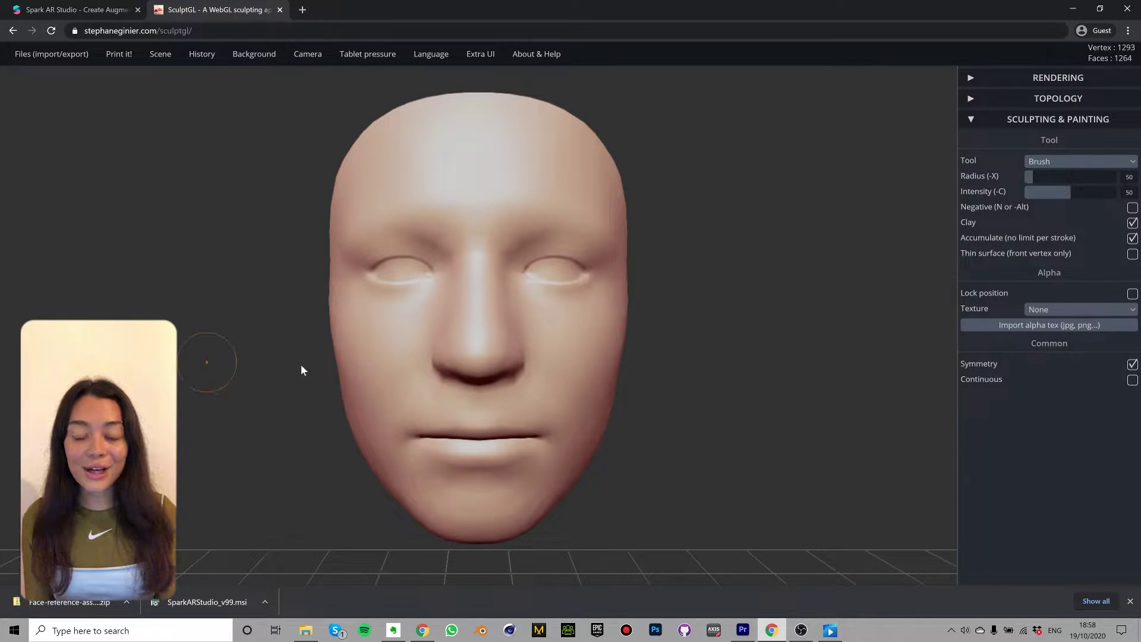
drag(759, 246, 656, 255)
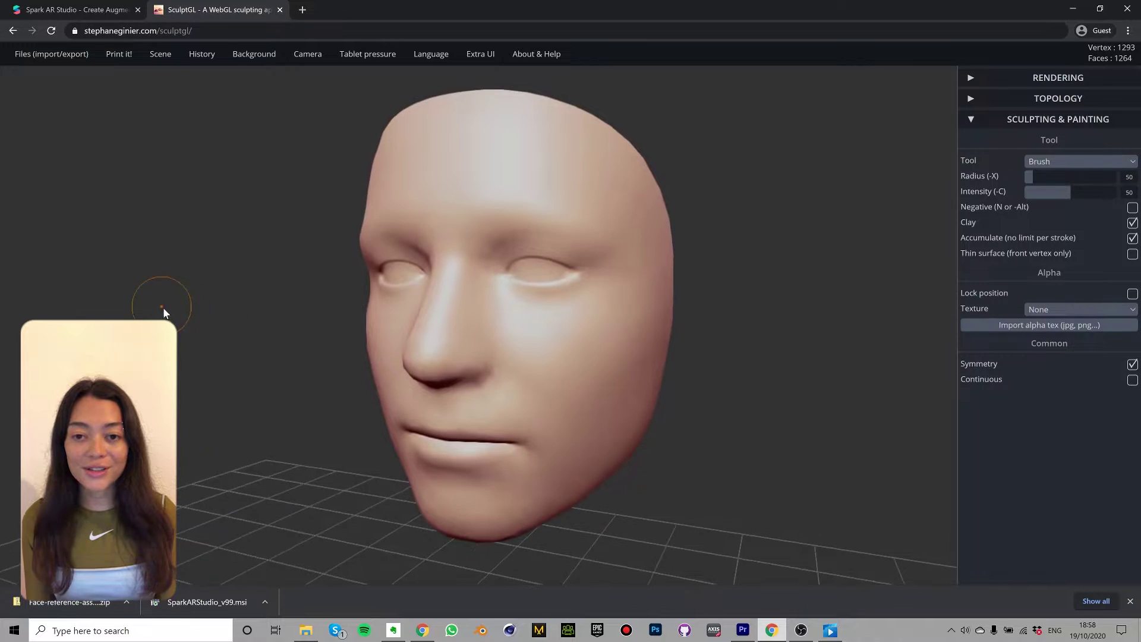
mouse_move(165, 309)
mouse_down()
mouse_move(277, 321)
mouse_move(384, 305)
mouse_move(305, 308)
mouse_move(275, 325)
mouse_move(273, 303)
mouse_up()
drag(719, 326, 731, 324)
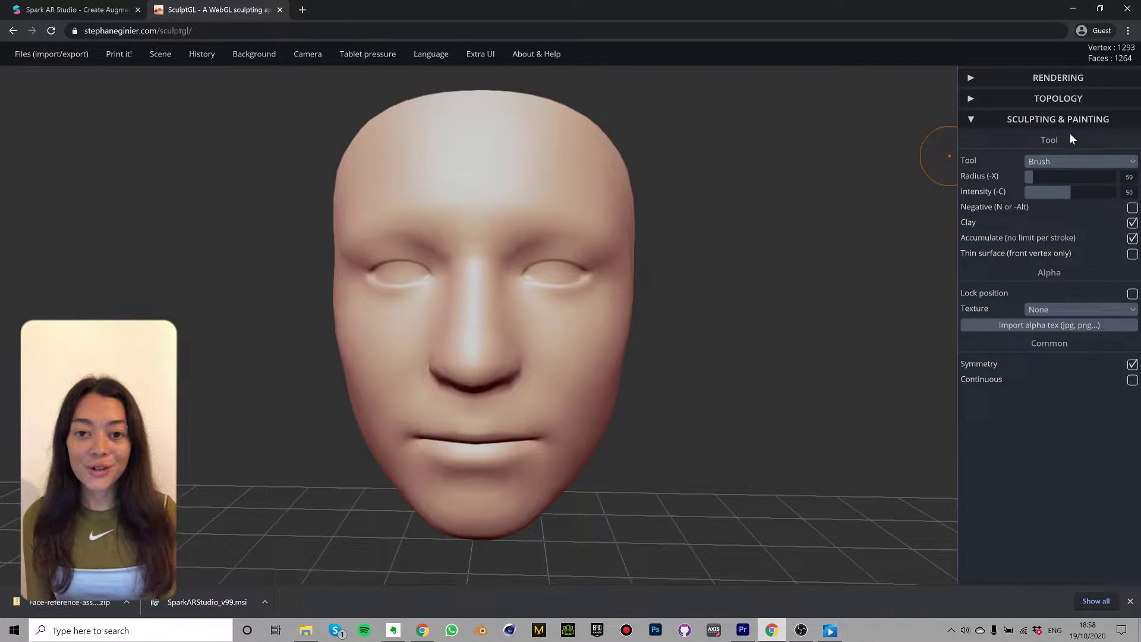
click(970, 121)
click(971, 121)
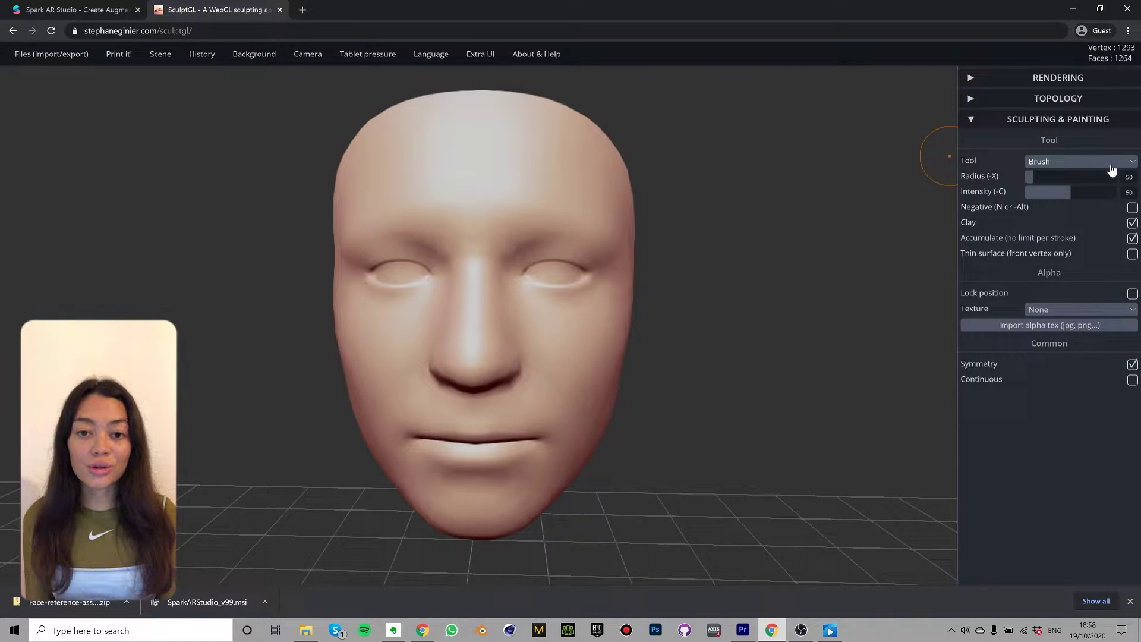
- Inflate the eye areas and cheeks of the face symmetrically using the Inflate tool with a radius of 168
click(1112, 169)
click(1061, 184)
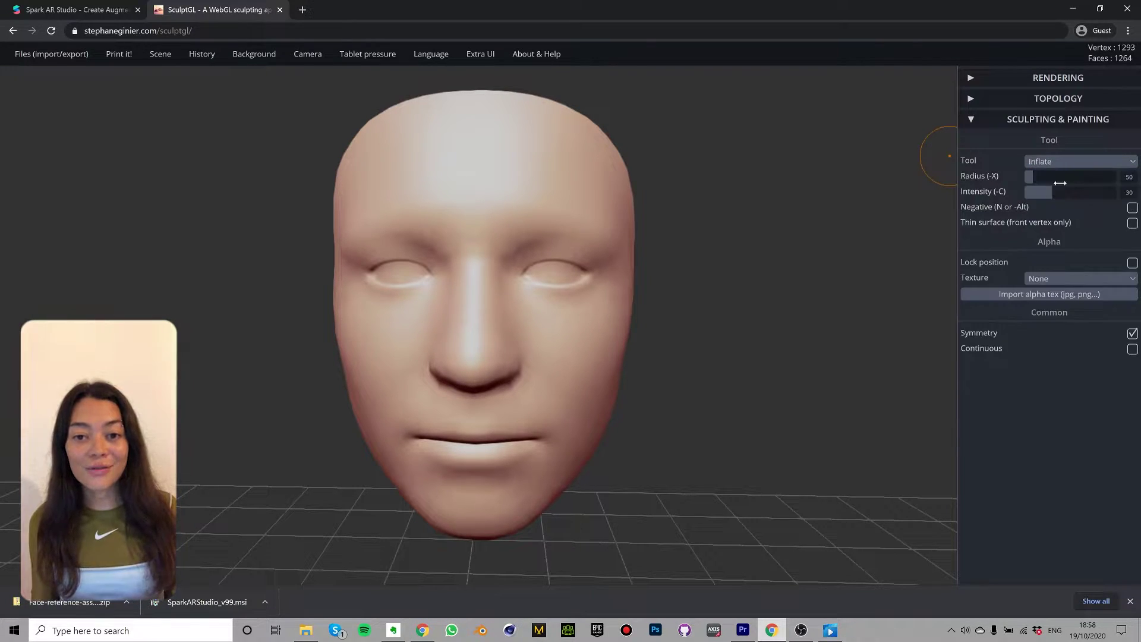
drag(1037, 178, 1052, 178)
mouse_move(547, 230)
mouse_down()
mouse_move(624, 250)
mouse_move(583, 279)
mouse_up()
drag(578, 380, 609, 369)
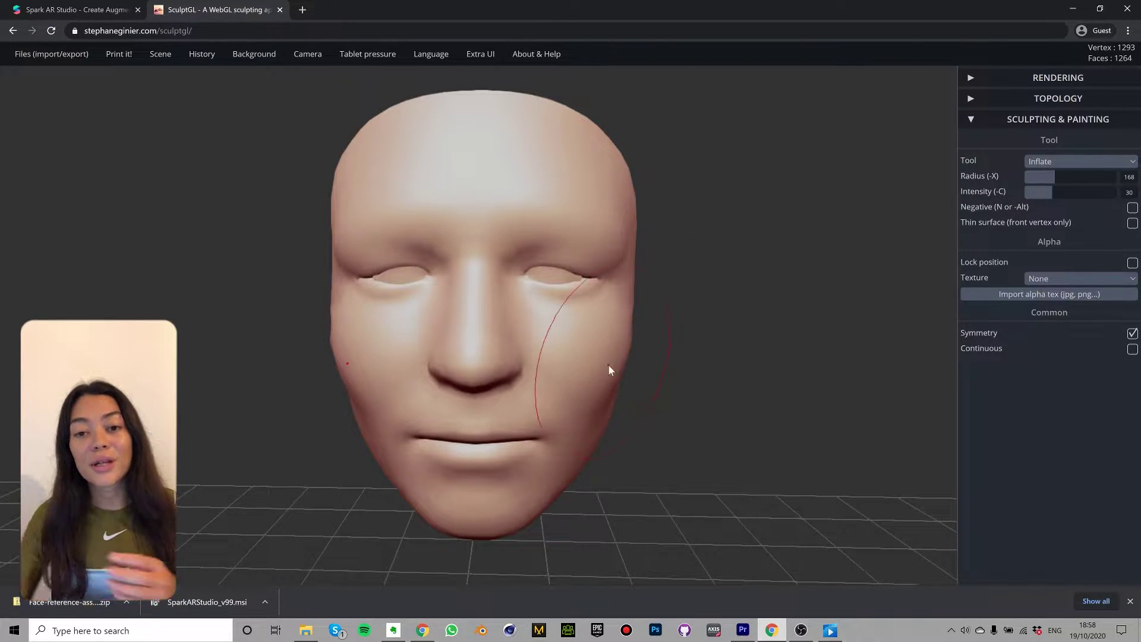
- Distort the cheeks with the Twist tool, and twist the forehead above the brows at a radius of 88
click(1091, 168)
click(1058, 194)
click(1061, 177)
mouse_move(572, 349)
mouse_down()
mouse_move(617, 331)
mouse_move(614, 314)
mouse_move(590, 360)
mouse_move(630, 349)
mouse_up()
click(1050, 178)
drag(1051, 177, 1040, 178)
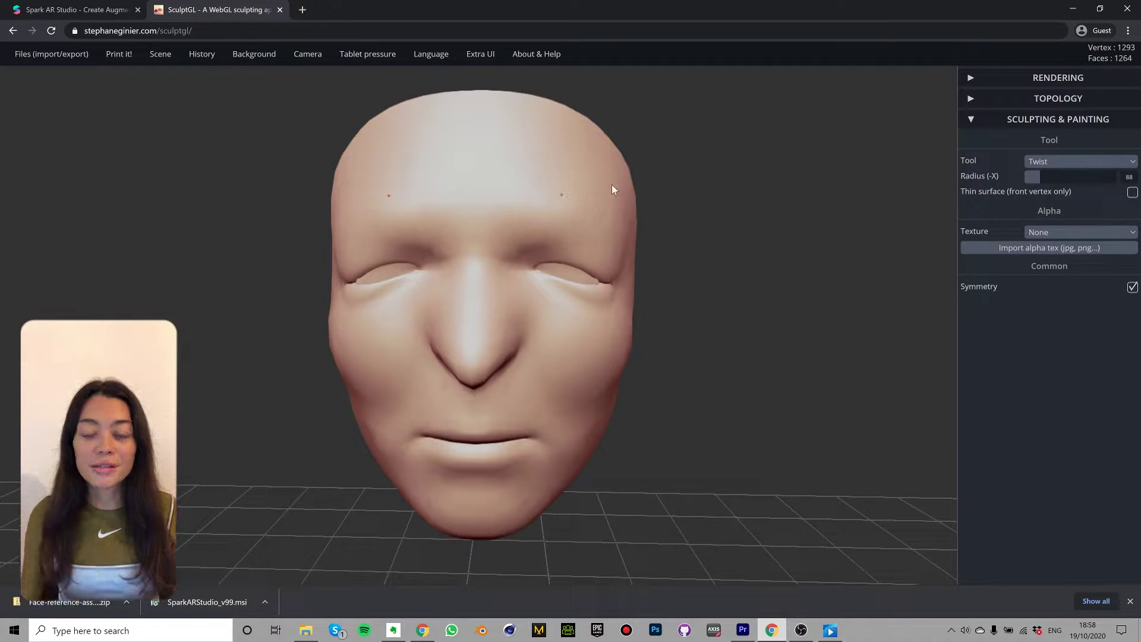
mouse_move(588, 126)
mouse_down()
mouse_move(545, 137)
mouse_move(625, 190)
mouse_up()
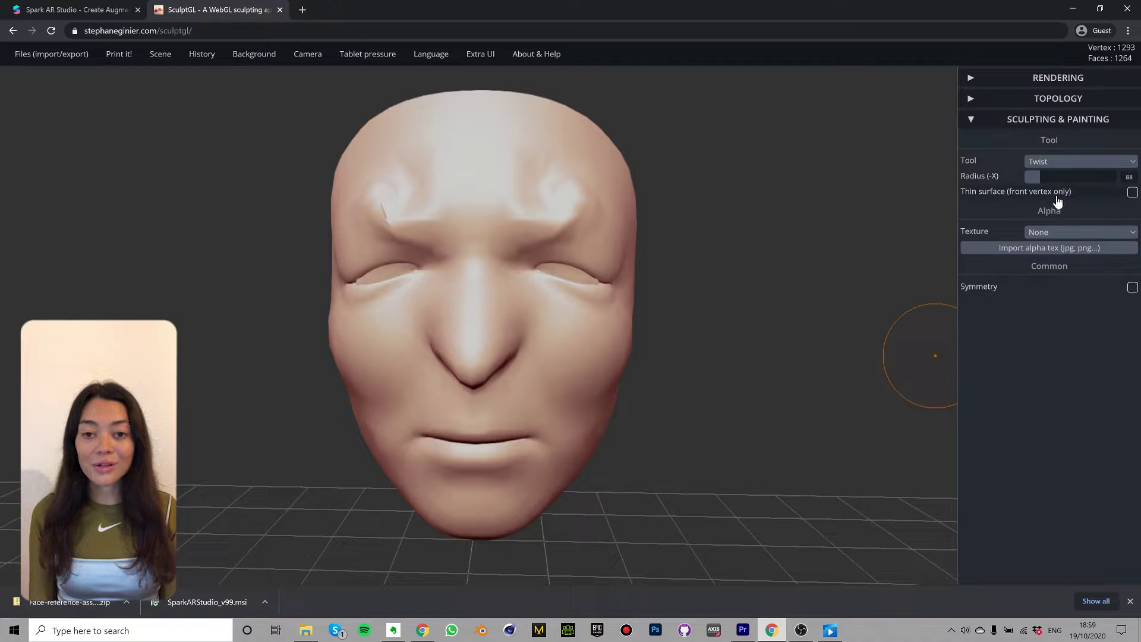
- Choose the Smooth sculpting tool and turn Symmetry on
click(1076, 162)
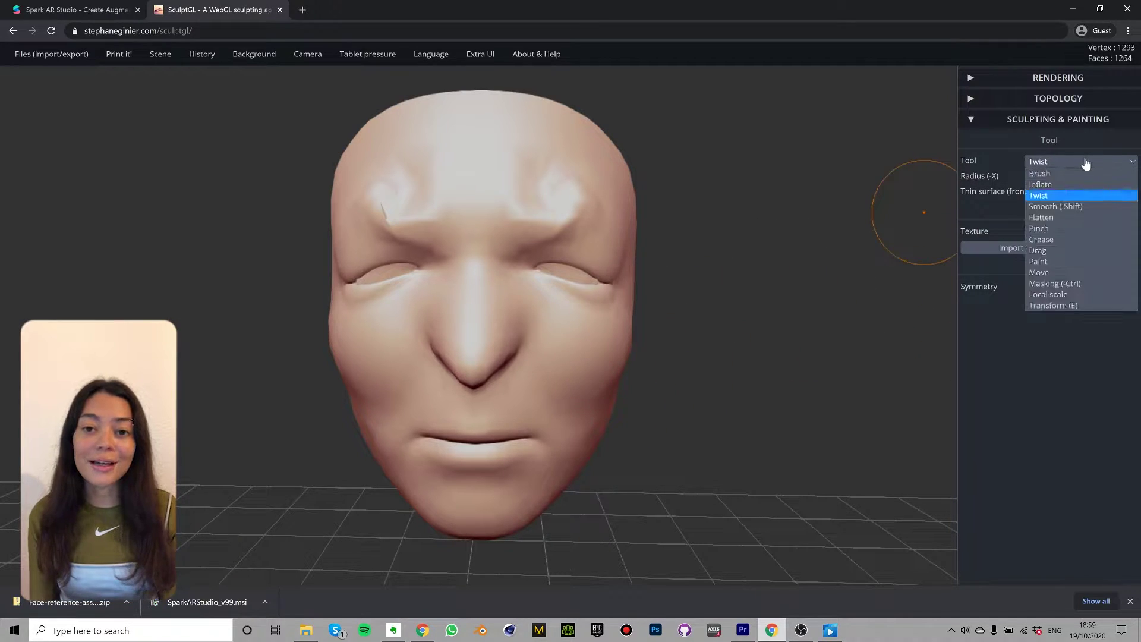
click(1053, 208)
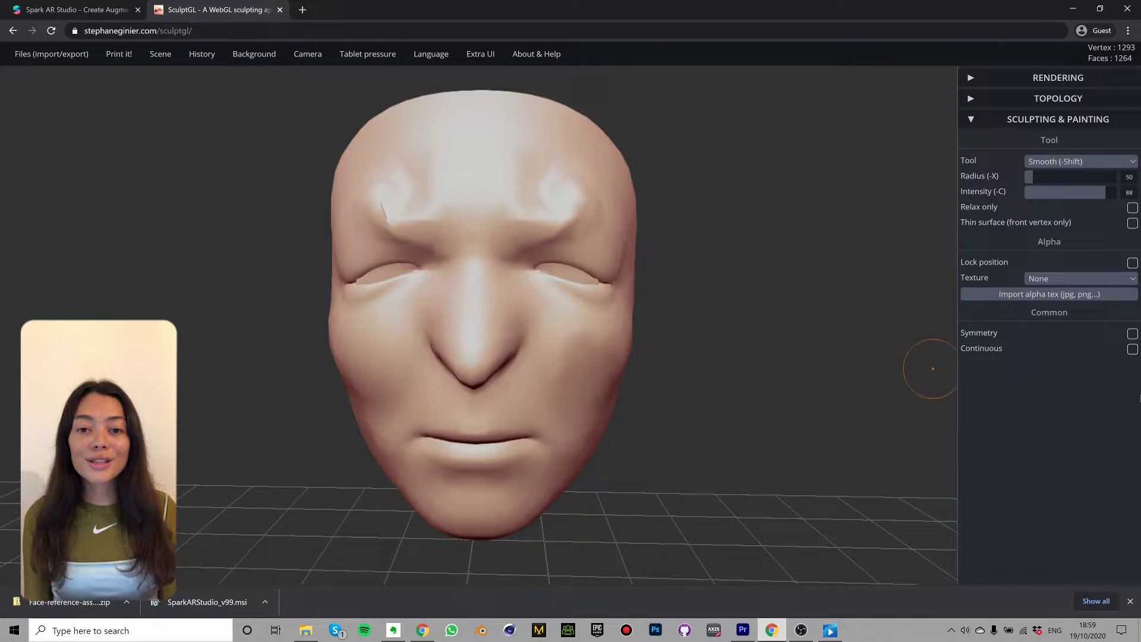
click(1132, 333)
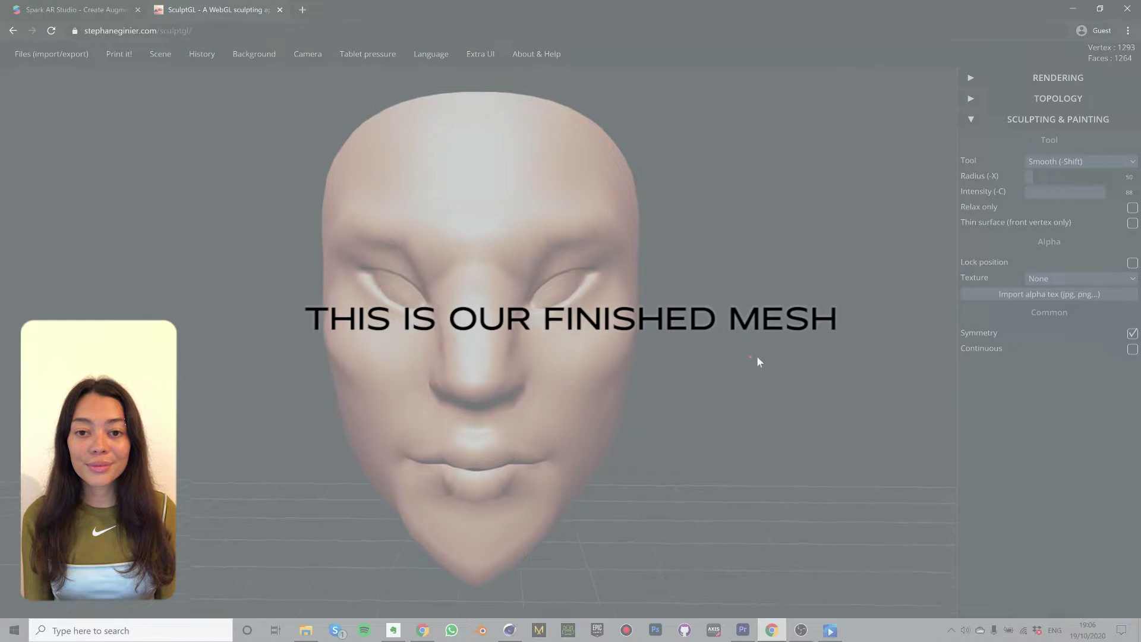
- Export the finished face mesh as an OBJ file and open the Downloads folder containing it
drag(757, 357, 627, 469)
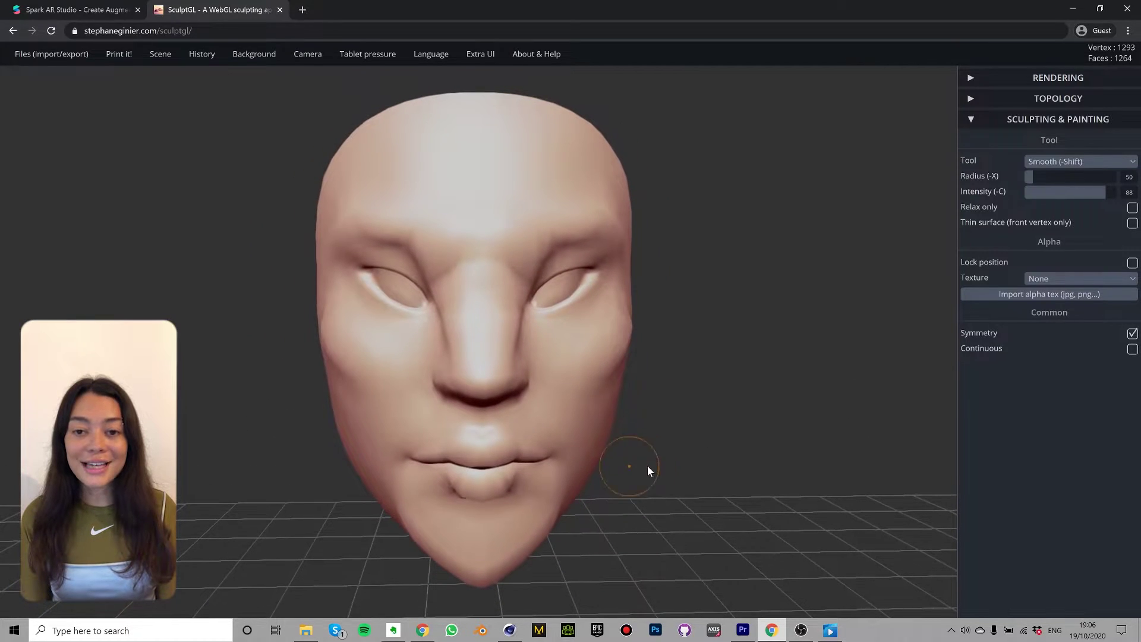
mouse_move(70, 56)
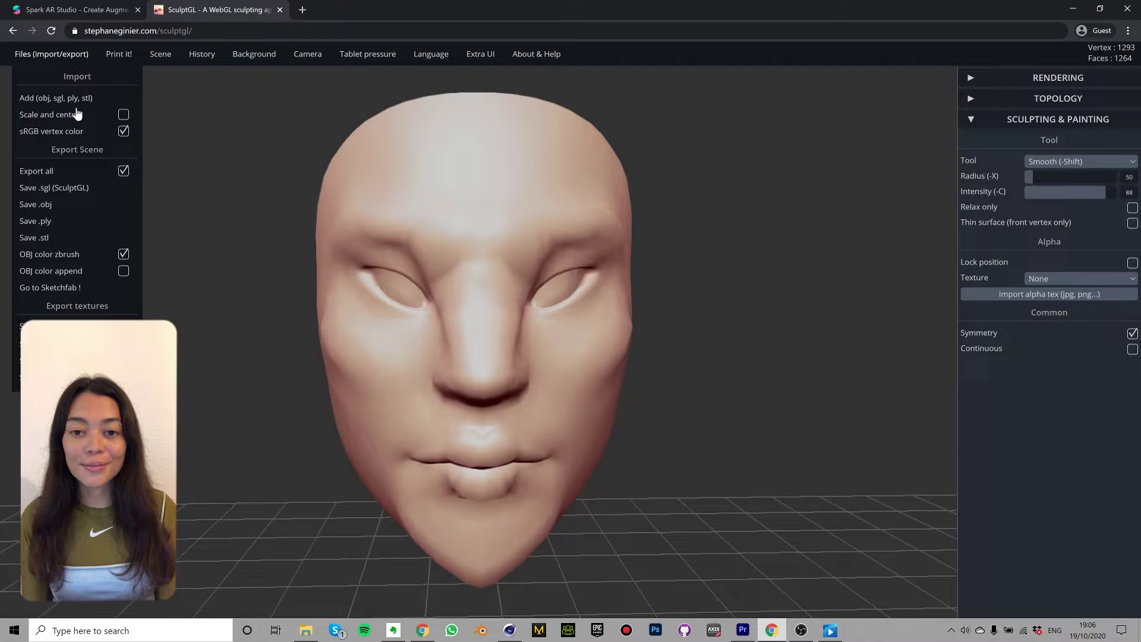
click(48, 205)
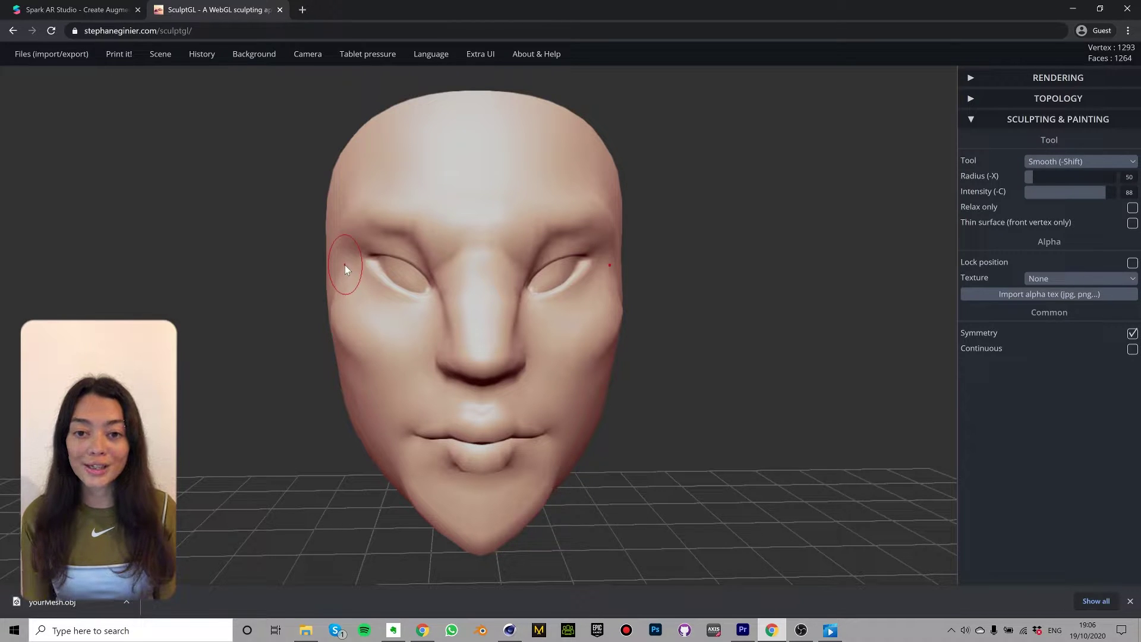
click(306, 631)
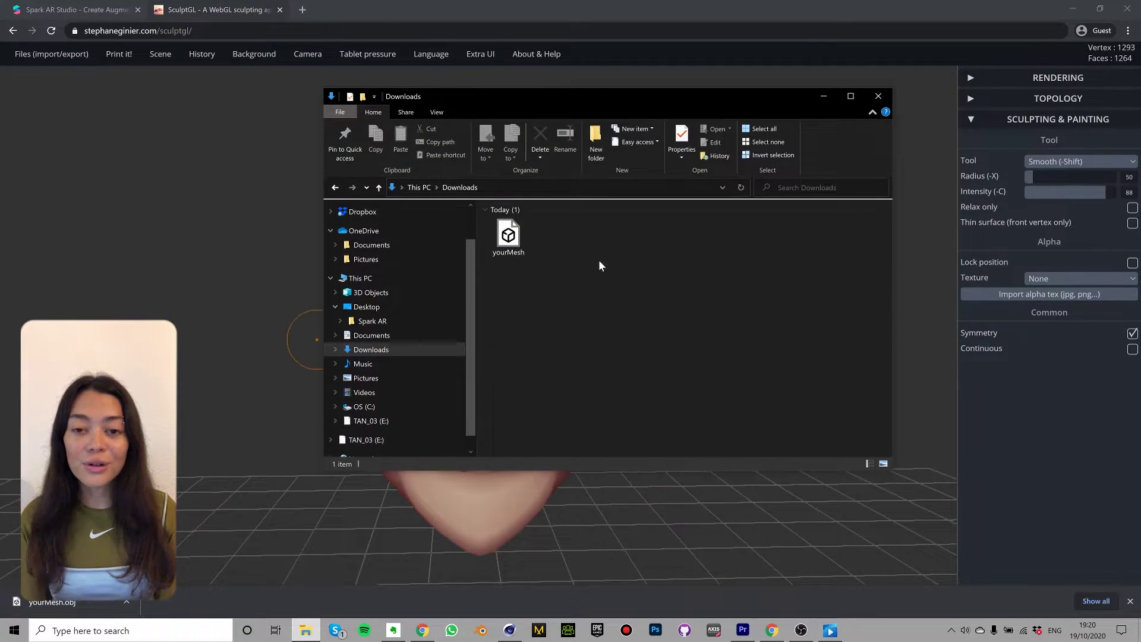
- Rename the exported yourMesh file as Deformation_01 and move it into the Spark AR folder on the desktop
click(524, 239)
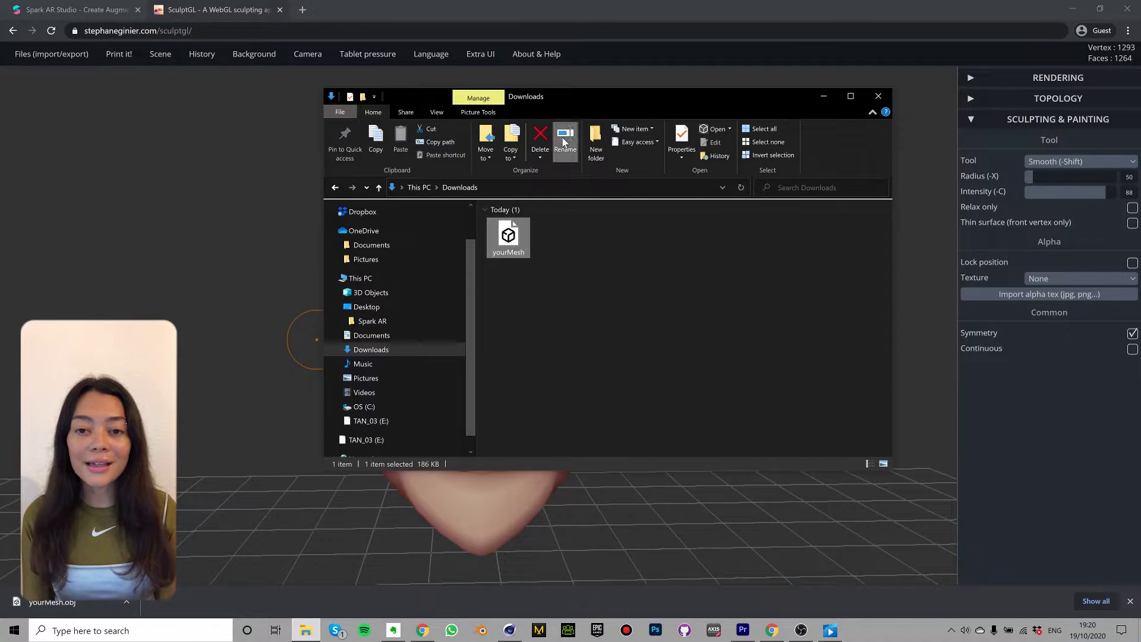
text(Deform)
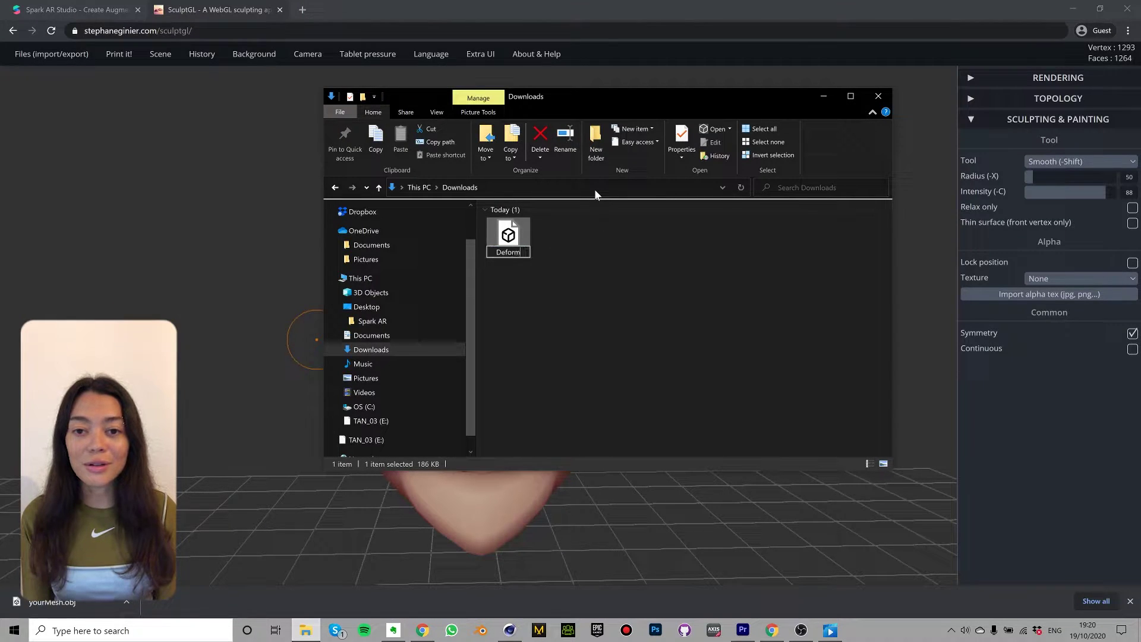
text(ation_01)
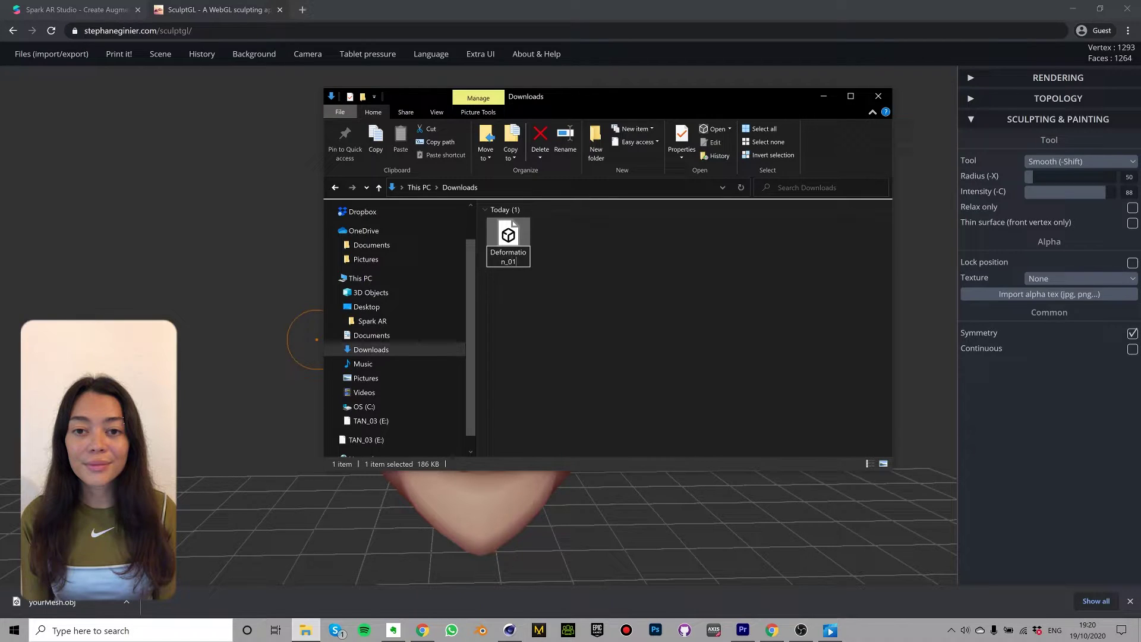
drag(508, 238, 448, 315)
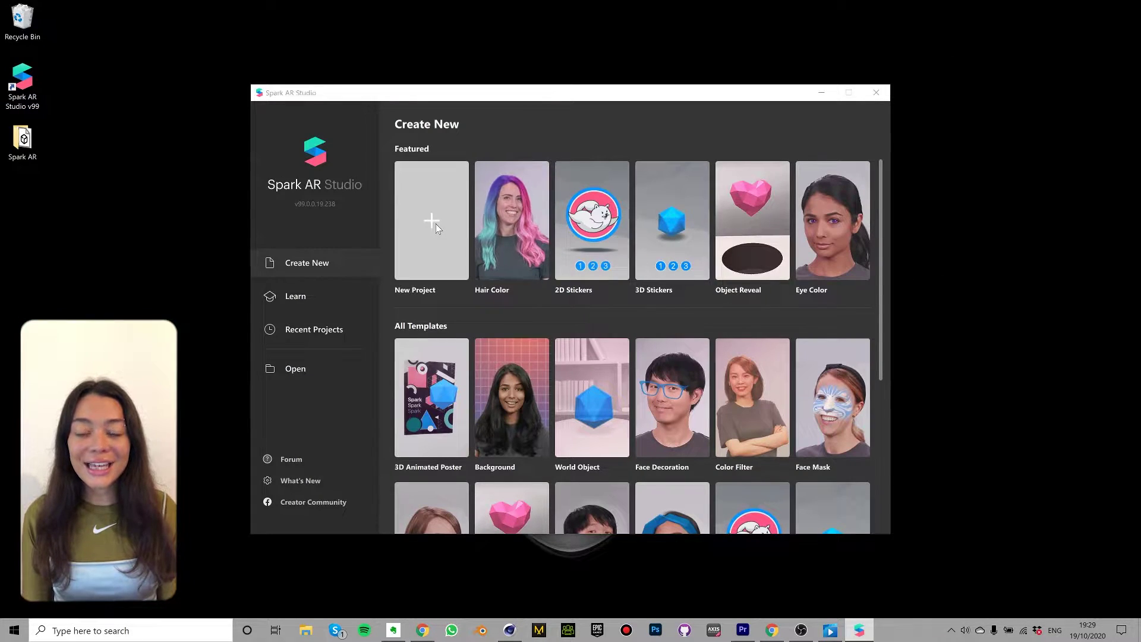
- Create a new blank project in Spark AR Studio, maximize its window and enlarge the device preview
click(435, 223)
click(632, 370)
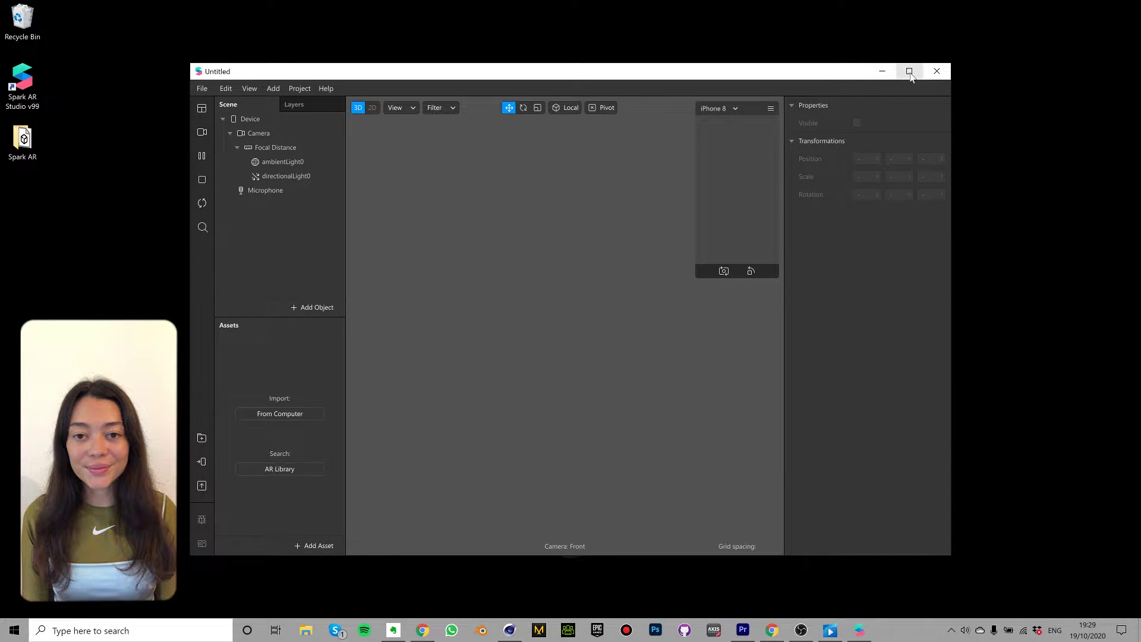
click(909, 71)
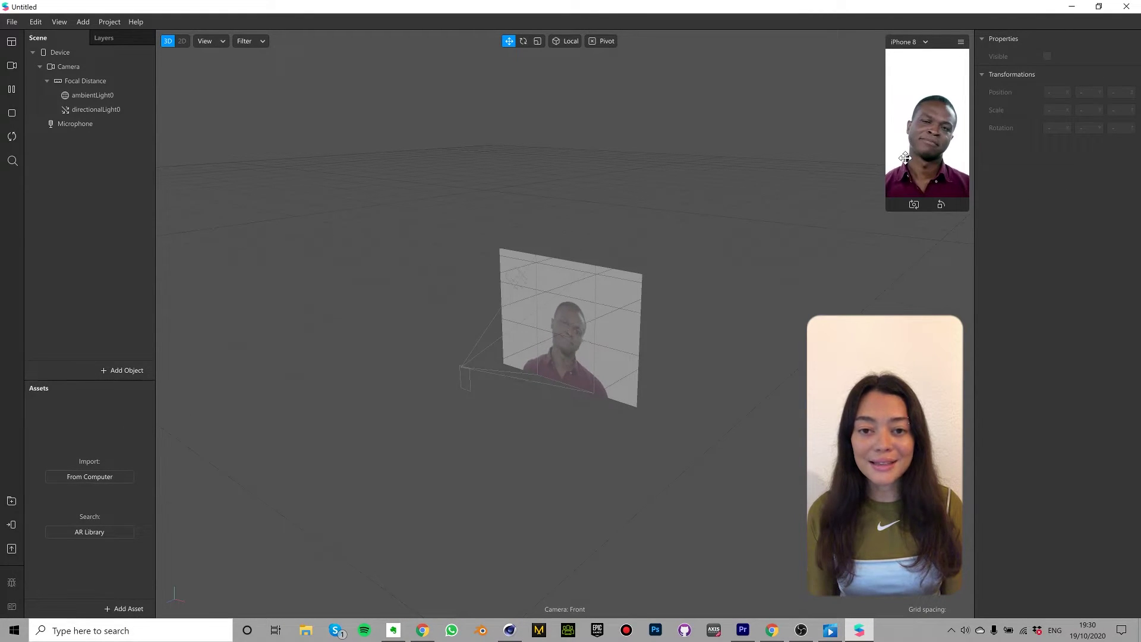
drag(887, 211, 878, 230)
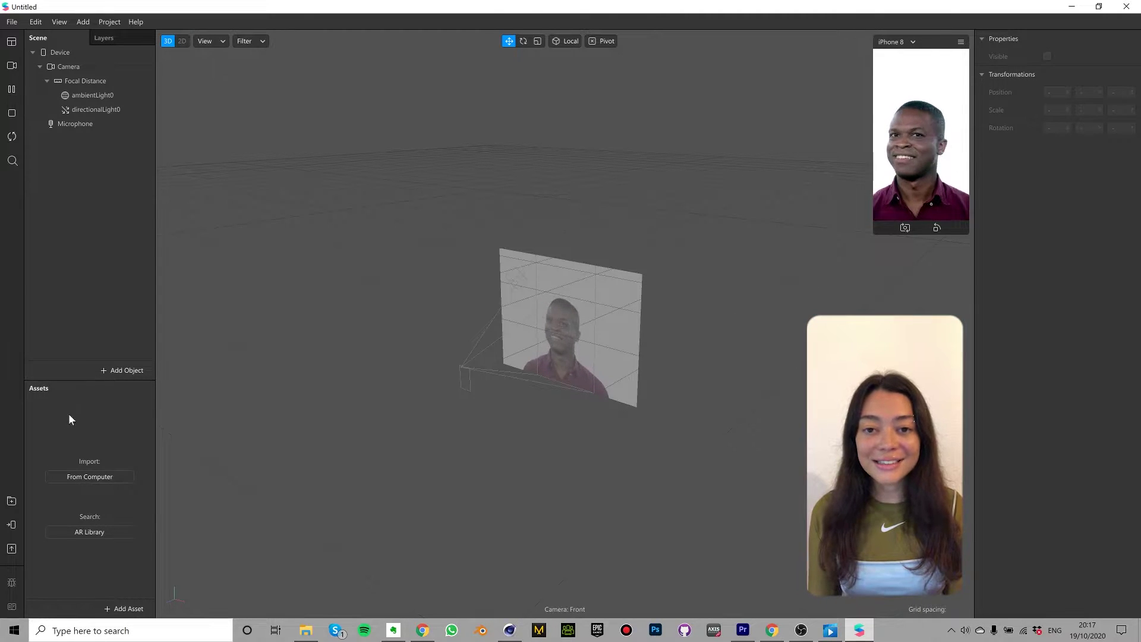
- Import the Deformation_01 mesh from the desktop's Spark AR folder as a project asset
click(120, 606)
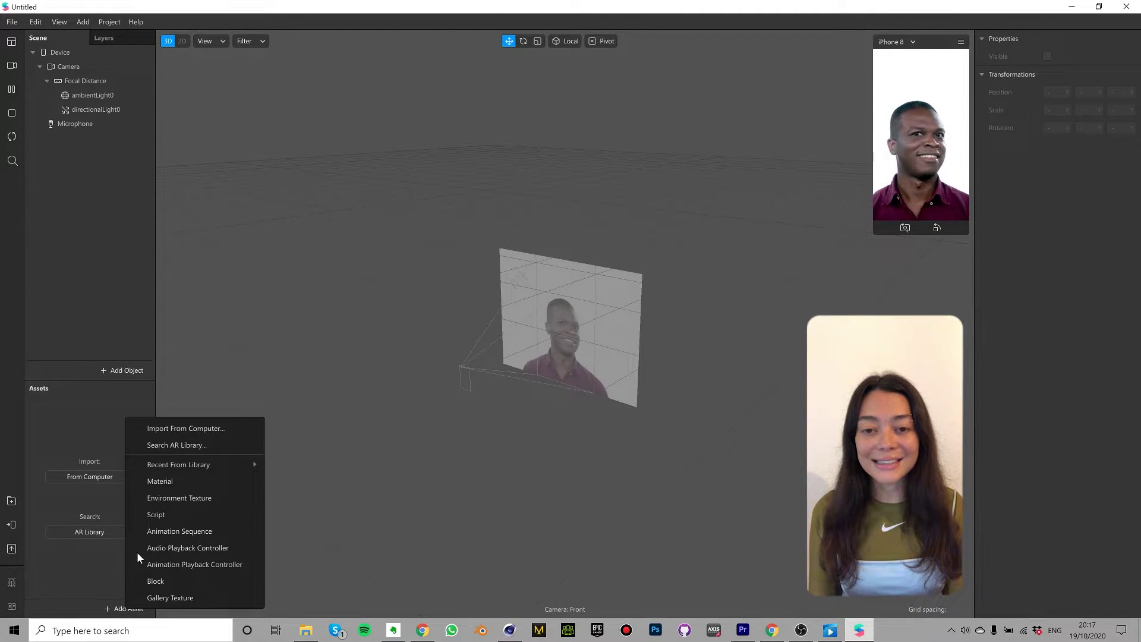
click(176, 429)
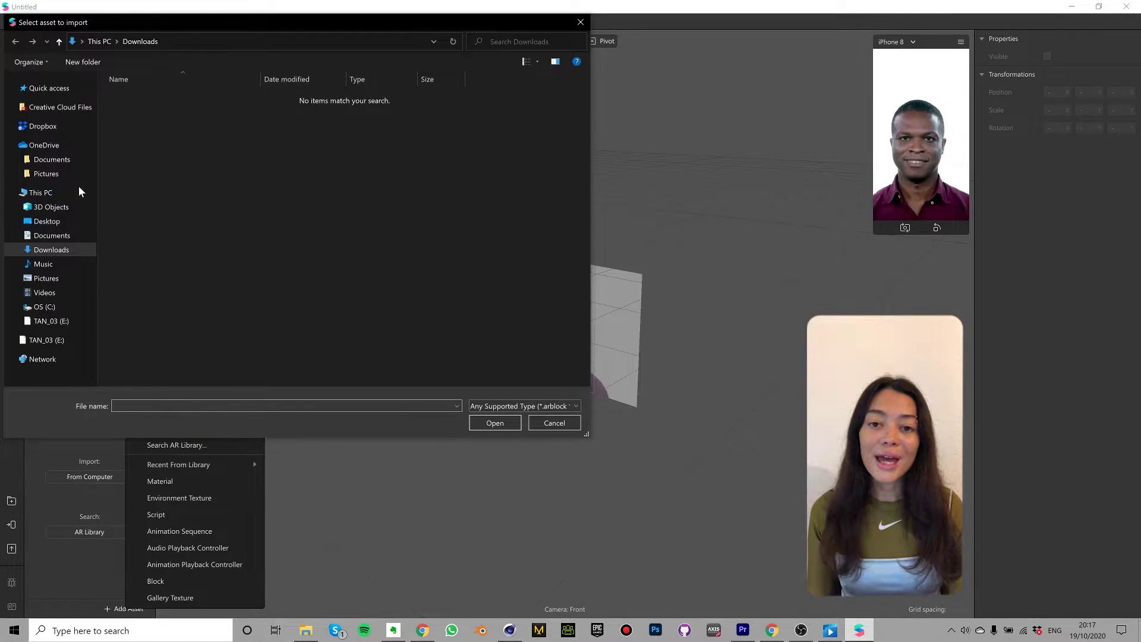
click(47, 221)
double_click(138, 110)
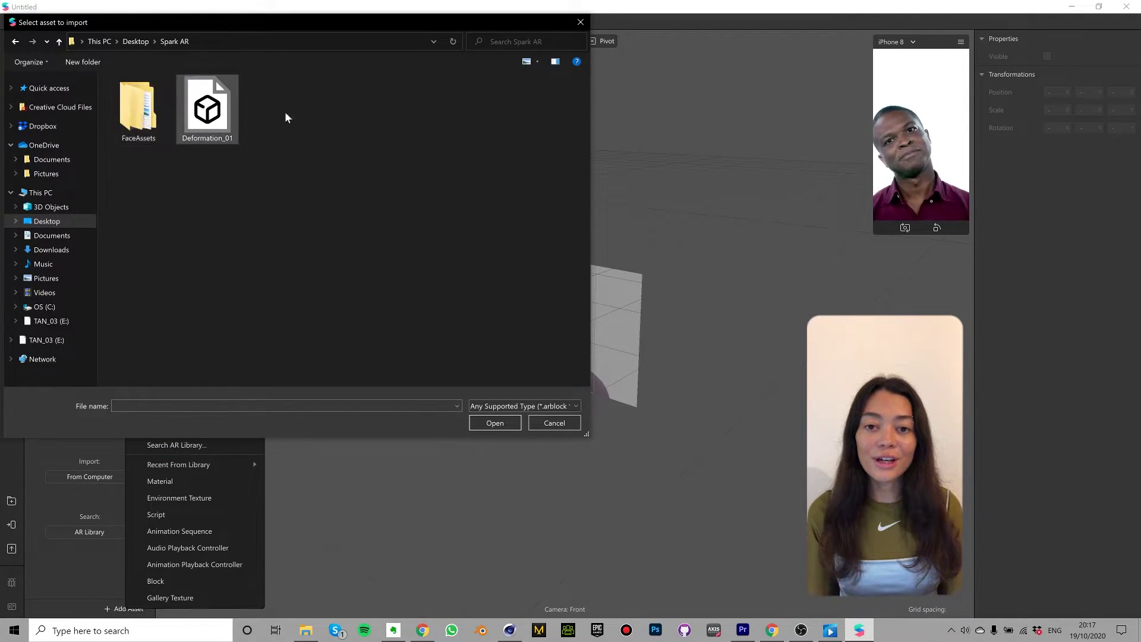
click(233, 117)
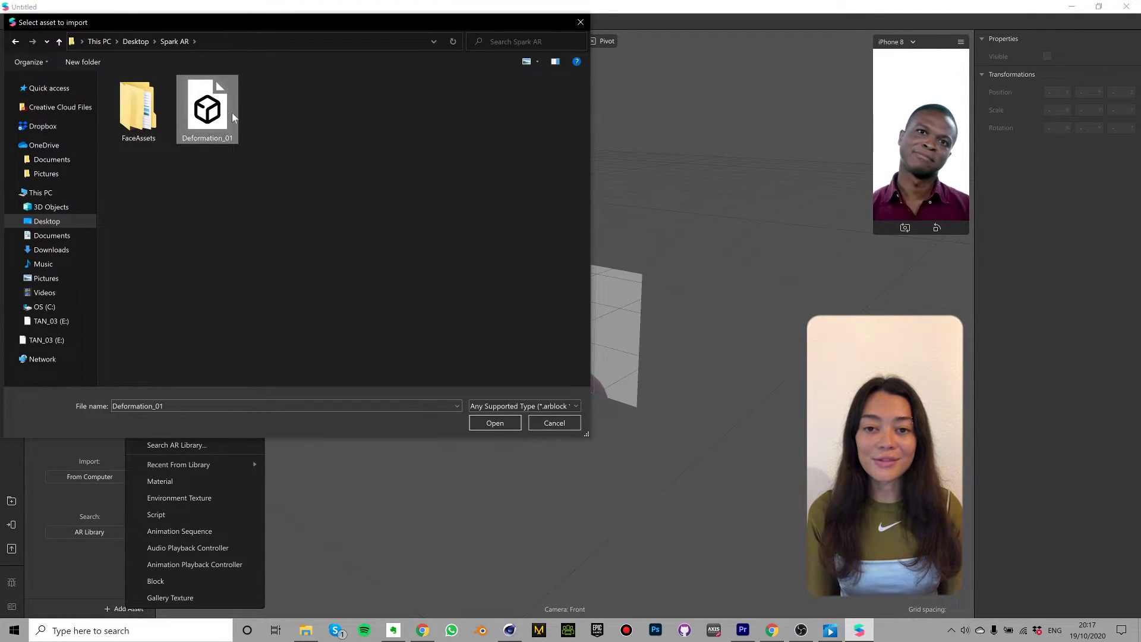
click(495, 423)
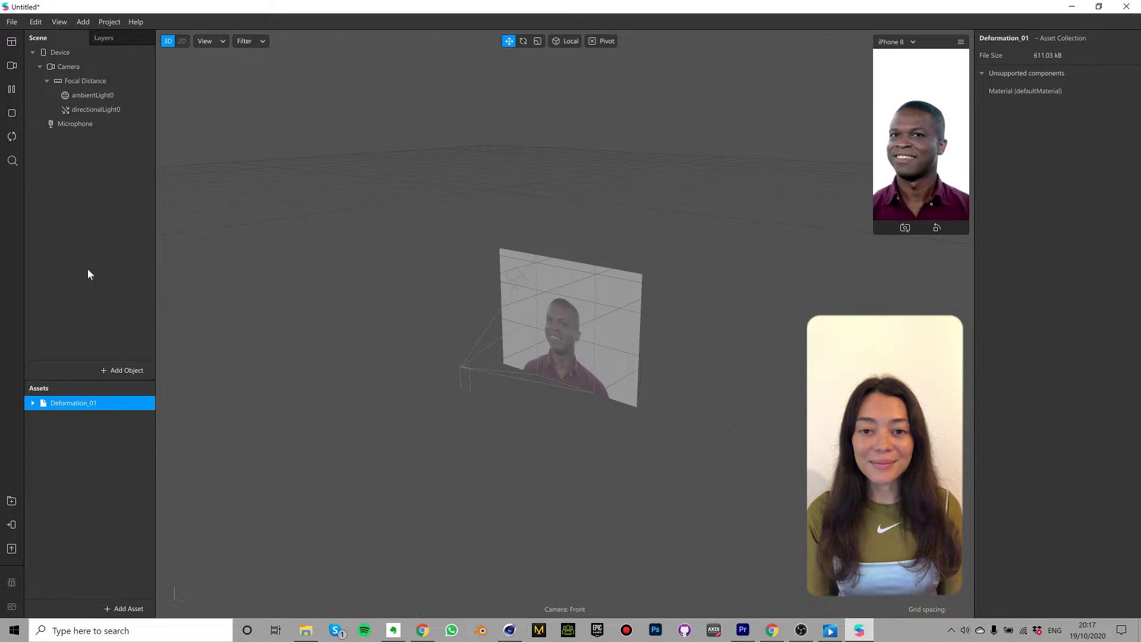
- Add a face tracker to the scene and place a face mesh beneath it
click(124, 370)
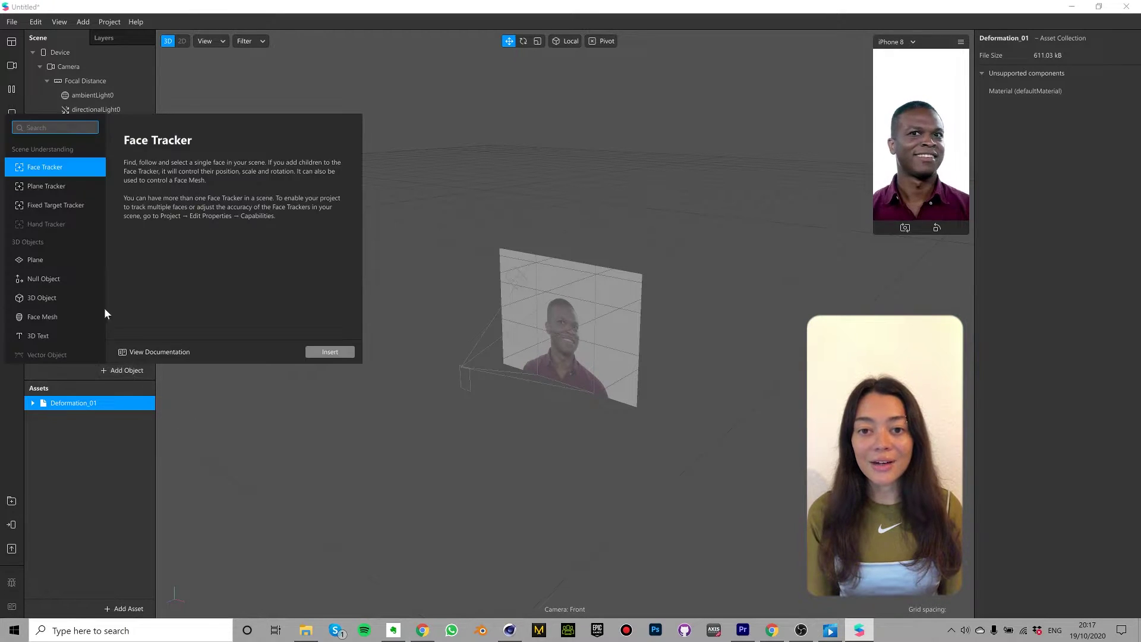
click(324, 351)
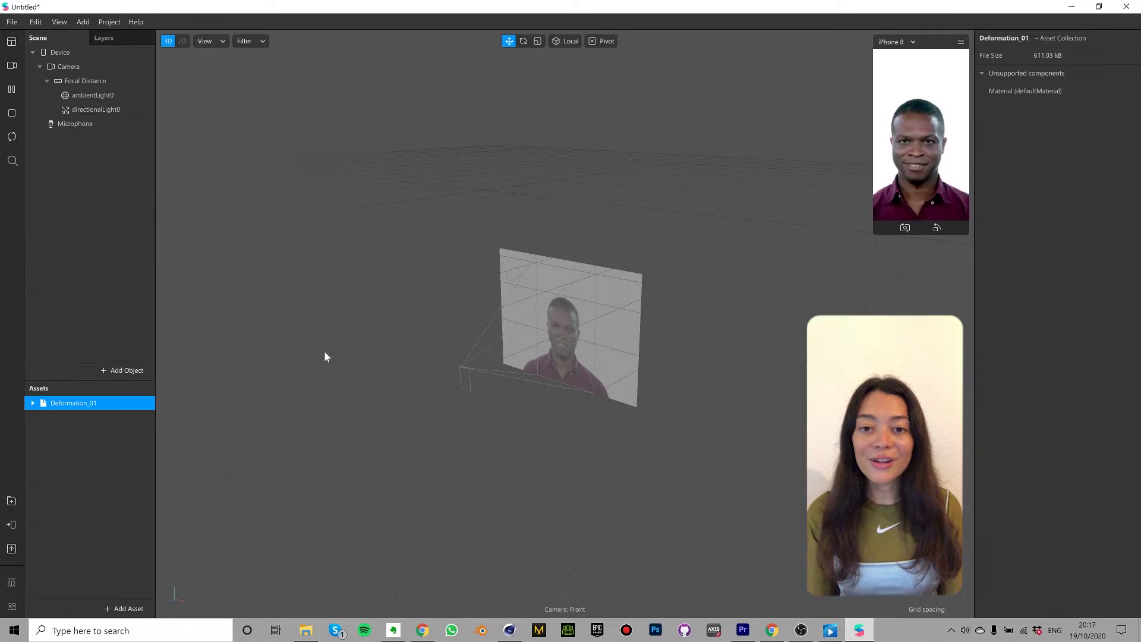
right_click(107, 124)
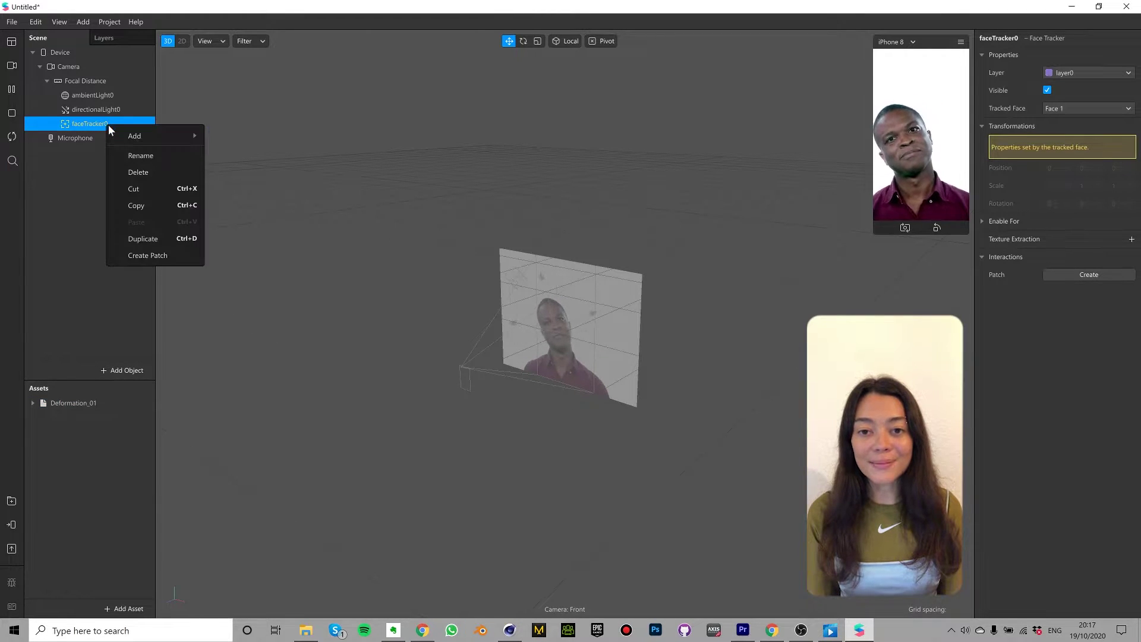
mouse_move(140, 136)
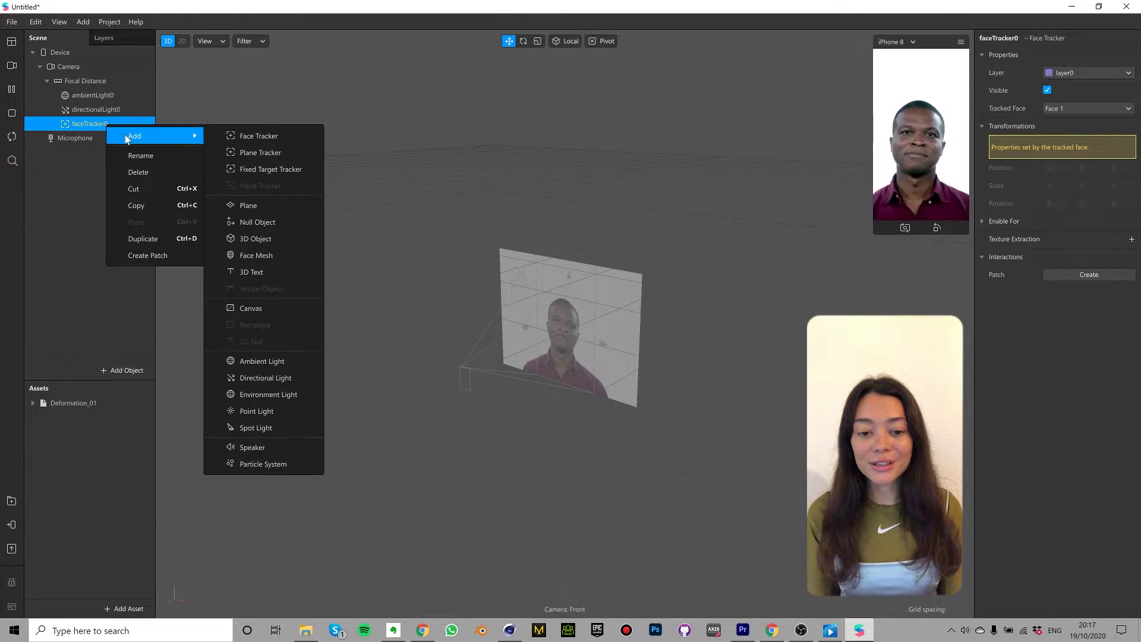
click(257, 255)
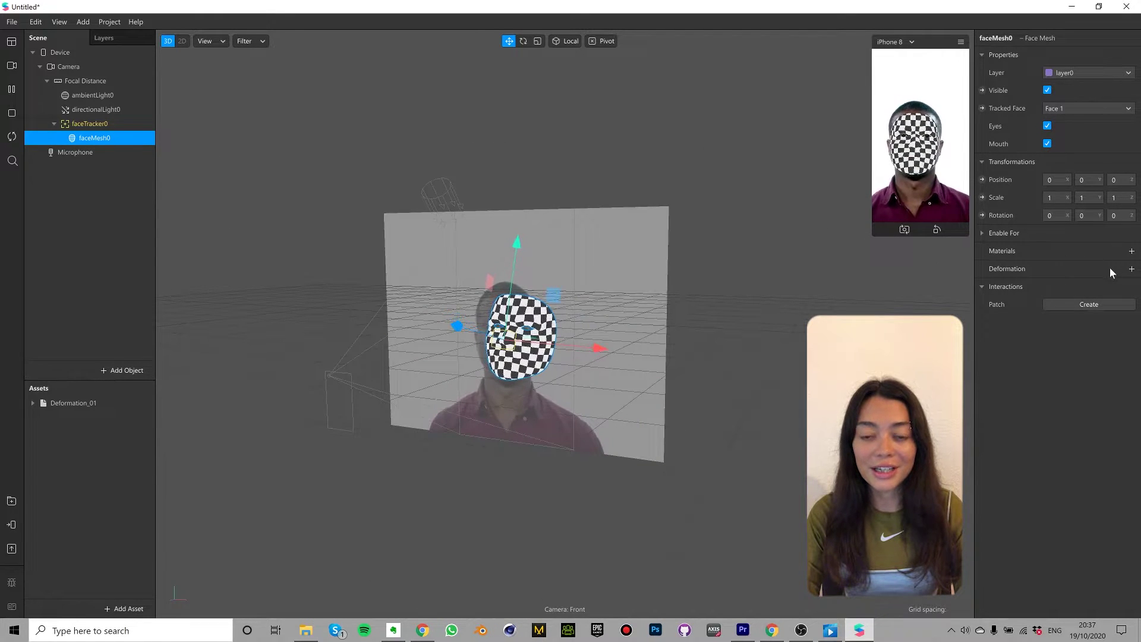
- Add a deformation to the face mesh with Deformation_01 as the morph object, and enlarge the device preview
click(1132, 269)
click(1080, 289)
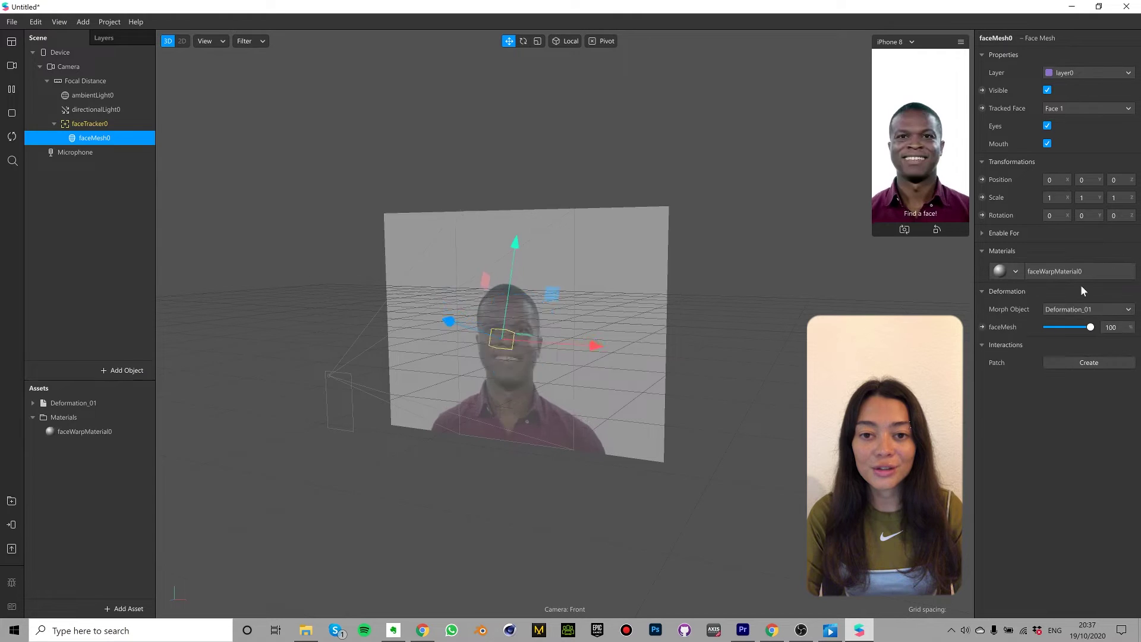
drag(873, 236, 839, 279)
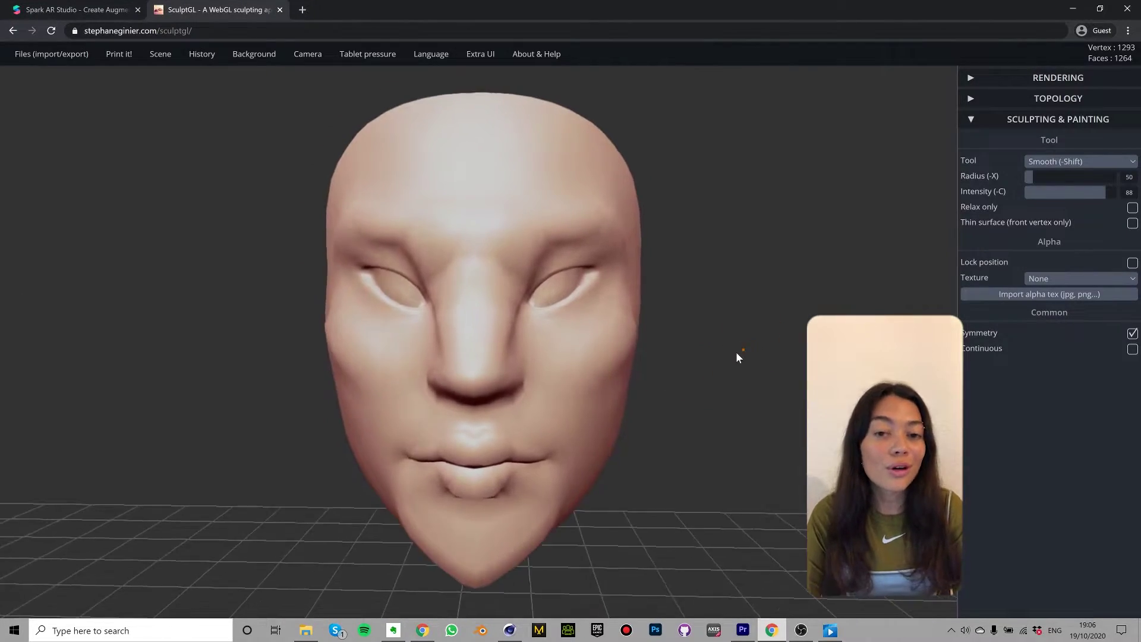
mouse_move(757, 361)
mouse_down()
mouse_move(797, 357)
mouse_move(742, 427)
mouse_move(800, 472)
mouse_move(787, 483)
mouse_move(558, 494)
mouse_move(636, 467)
mouse_up()
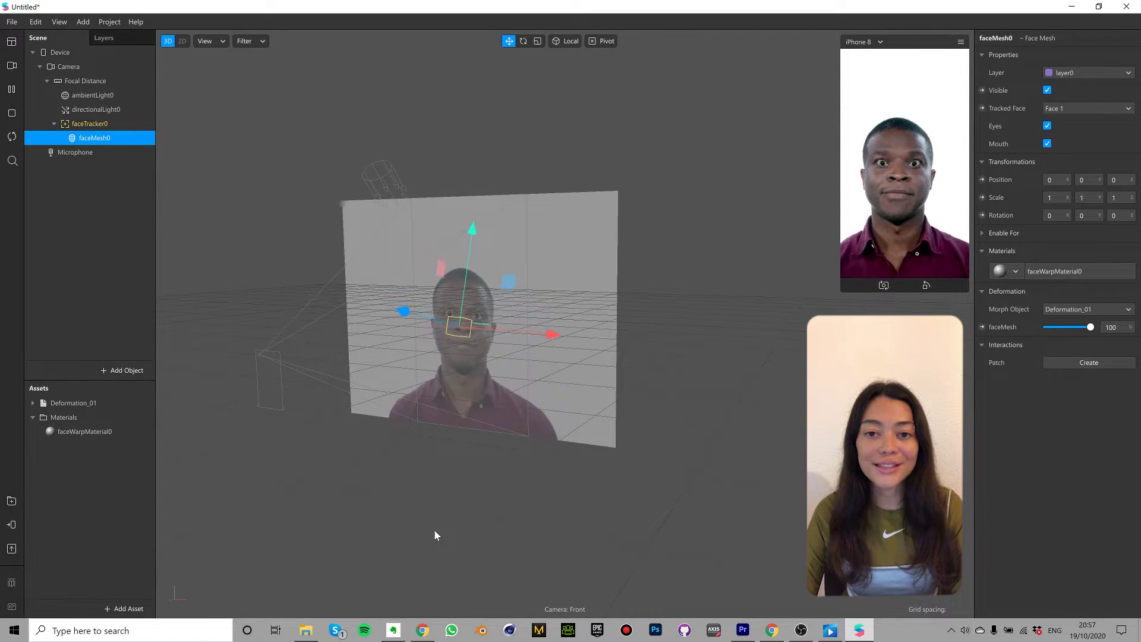
- View the Image picture stored in the Spark AR folder and return to the Spark AR Studio project
click(307, 634)
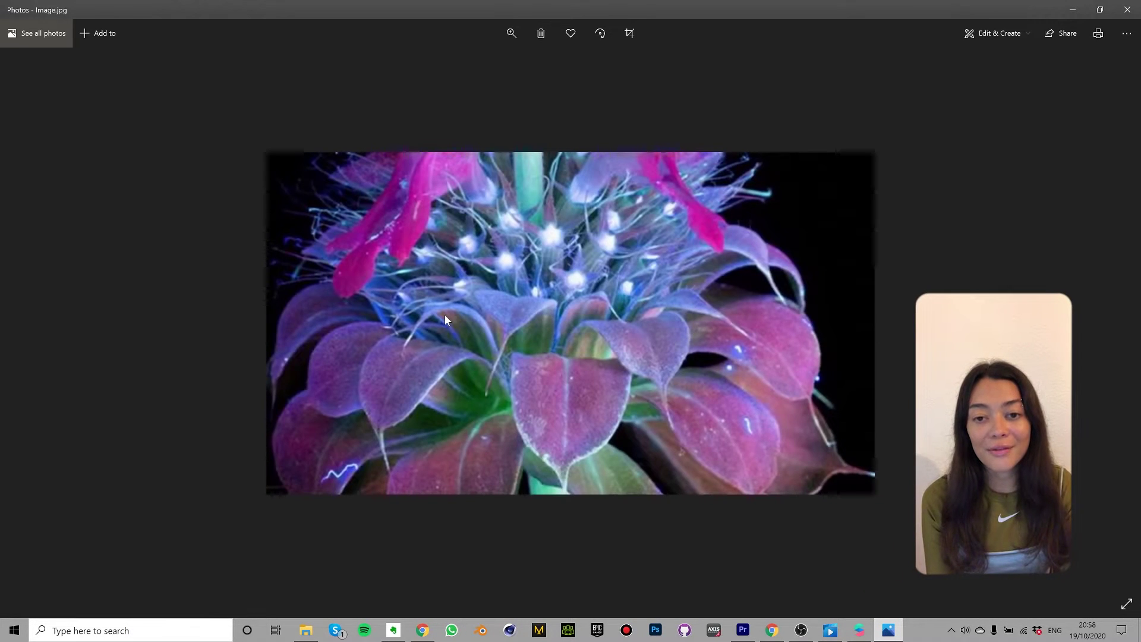
click(1126, 16)
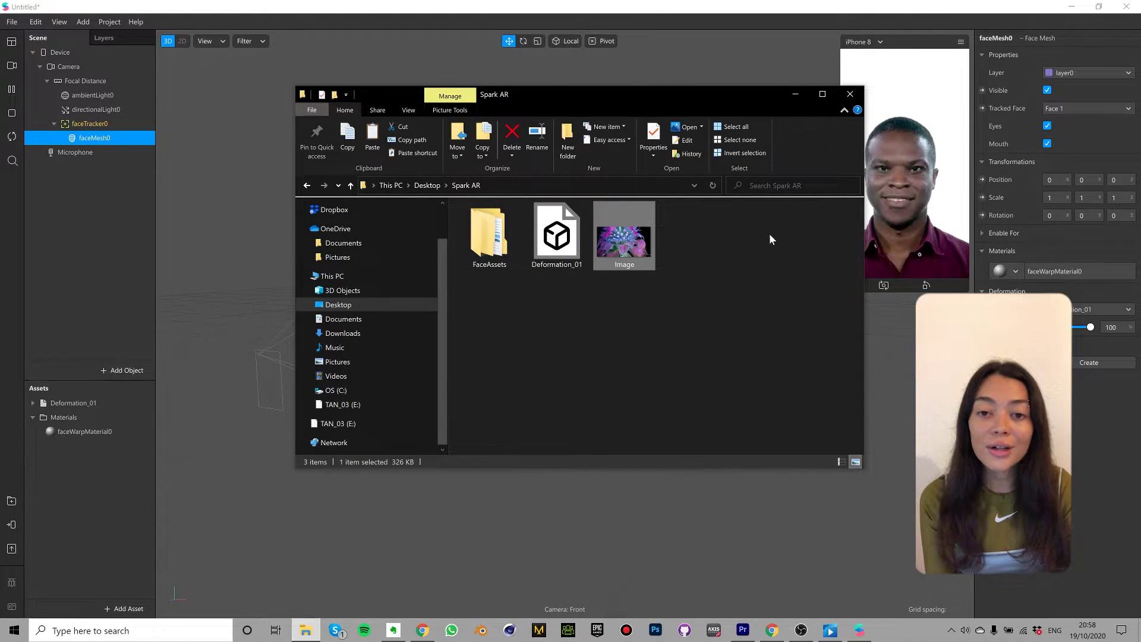
click(795, 94)
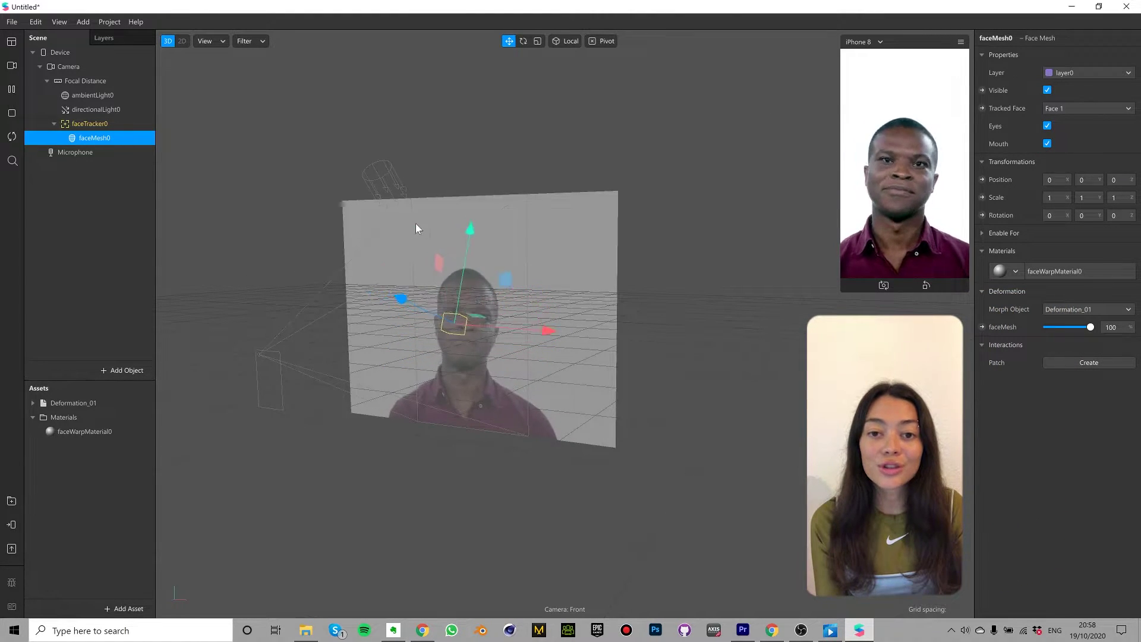
- Add a second face mesh under the face tracker and rename it faceMesh_image
click(101, 123)
right_click(101, 123)
mouse_move(126, 133)
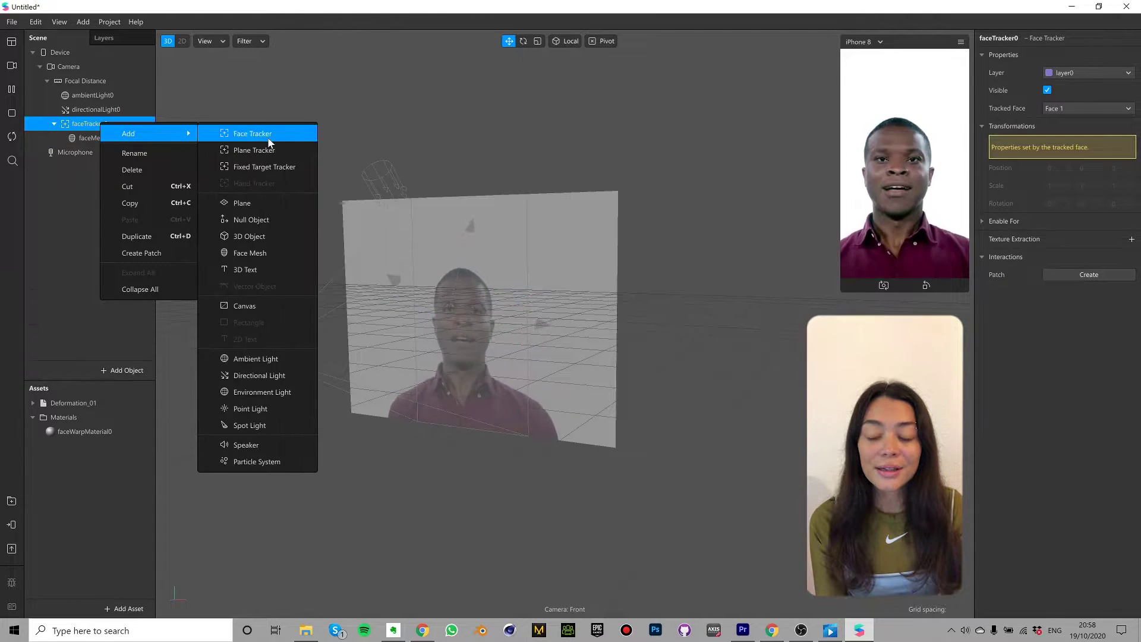
click(250, 253)
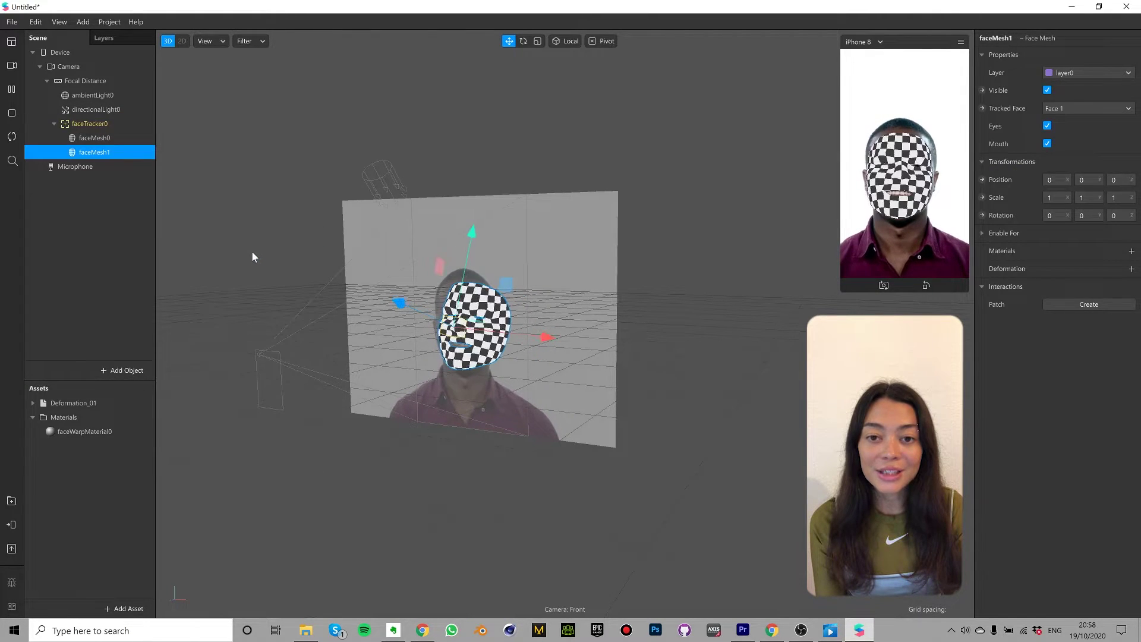
double_click(127, 154)
key(End)
key(BackSpace)
text(_image)
key(Return)
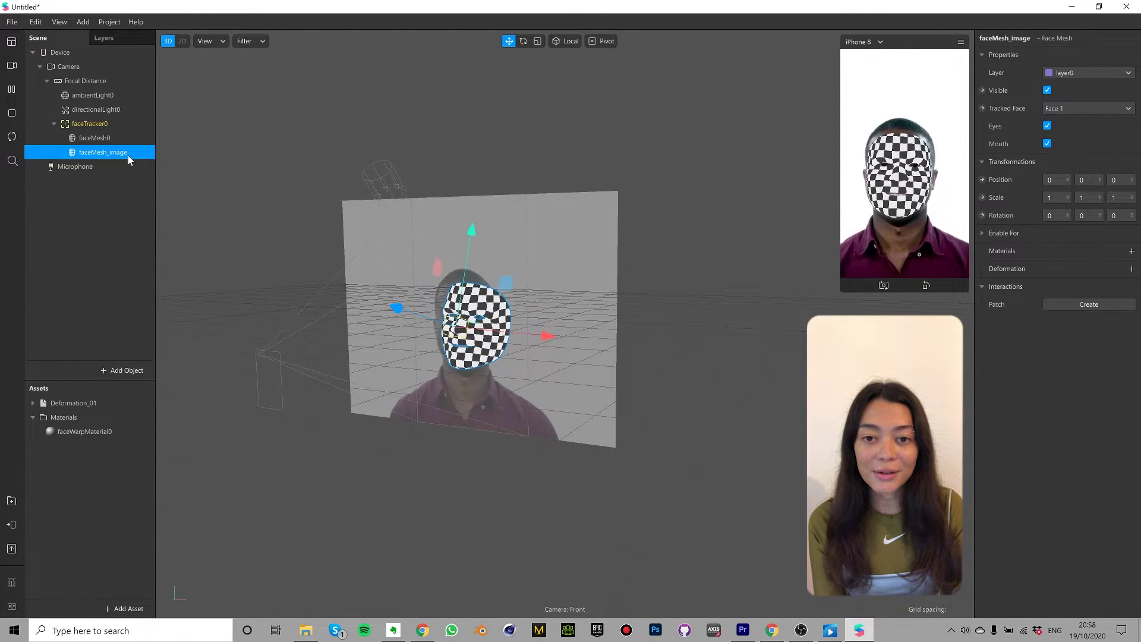
- Create a new material for faceMesh_image and rename the material face_image
click(1131, 252)
click(1087, 306)
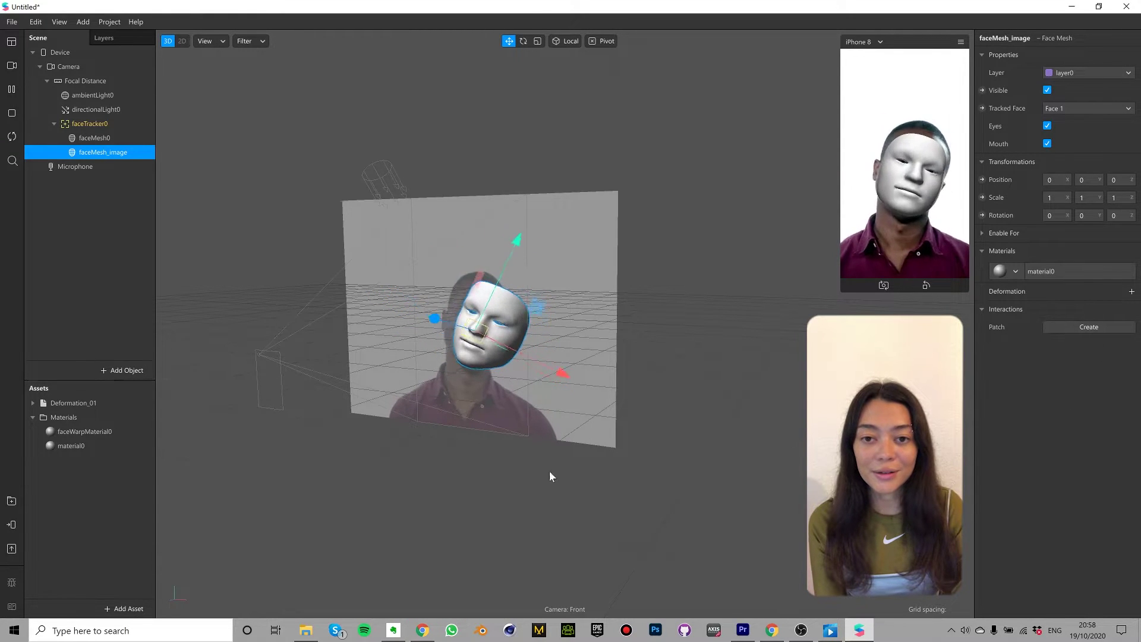
double_click(76, 445)
text(face_image)
key(Return)
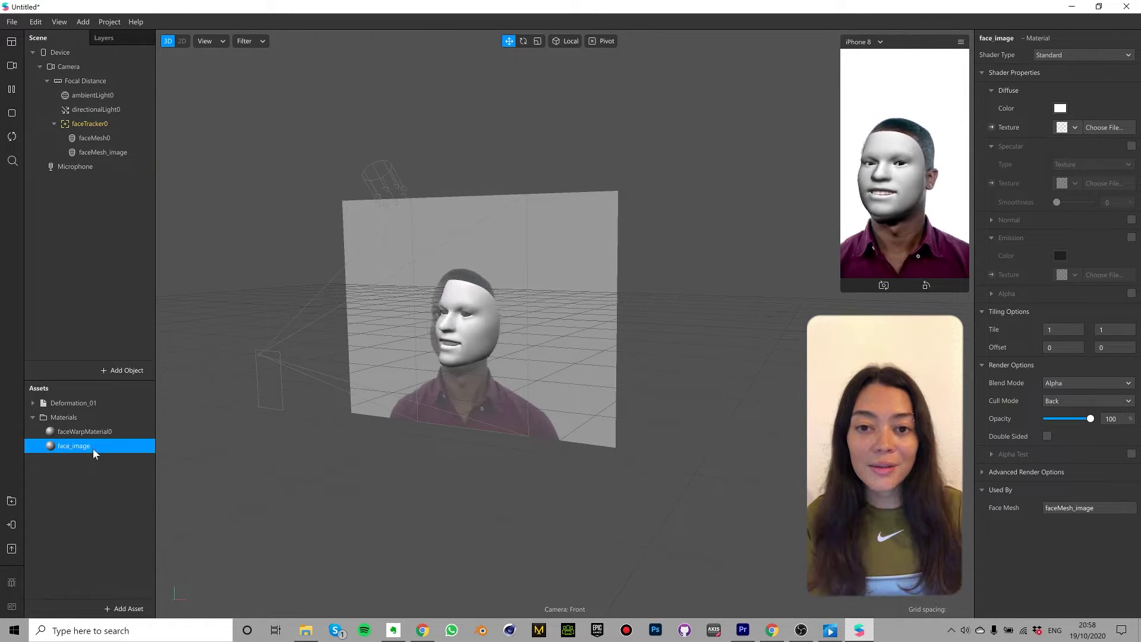
- Set the face_image material's shader type to Face Paint and import the Image picture as its texture
click(1091, 55)
click(1079, 91)
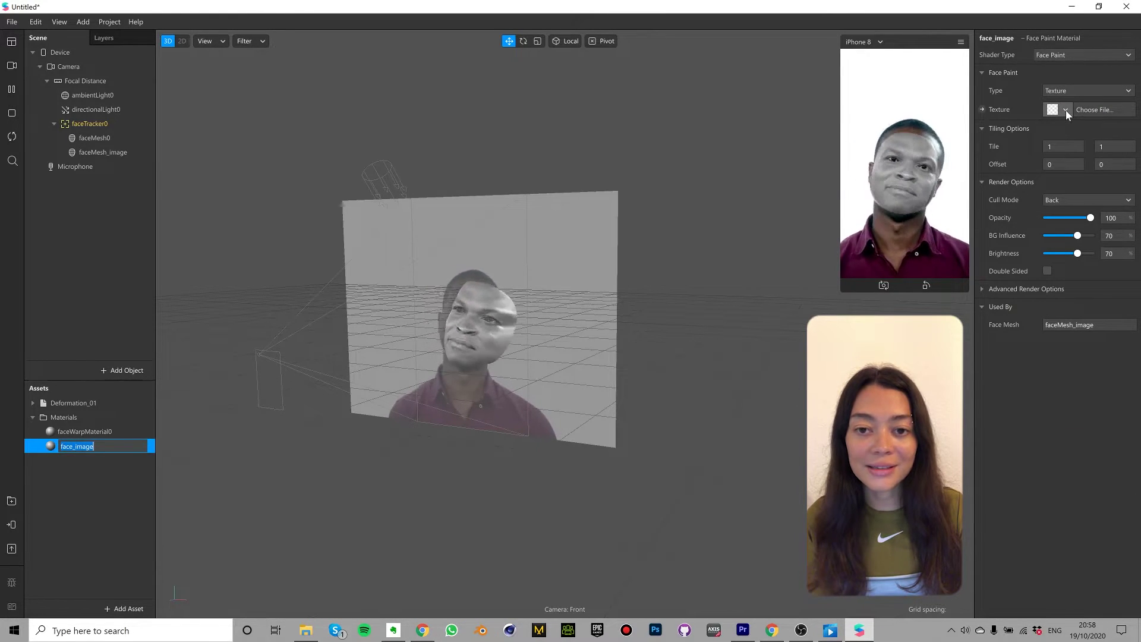
click(1065, 110)
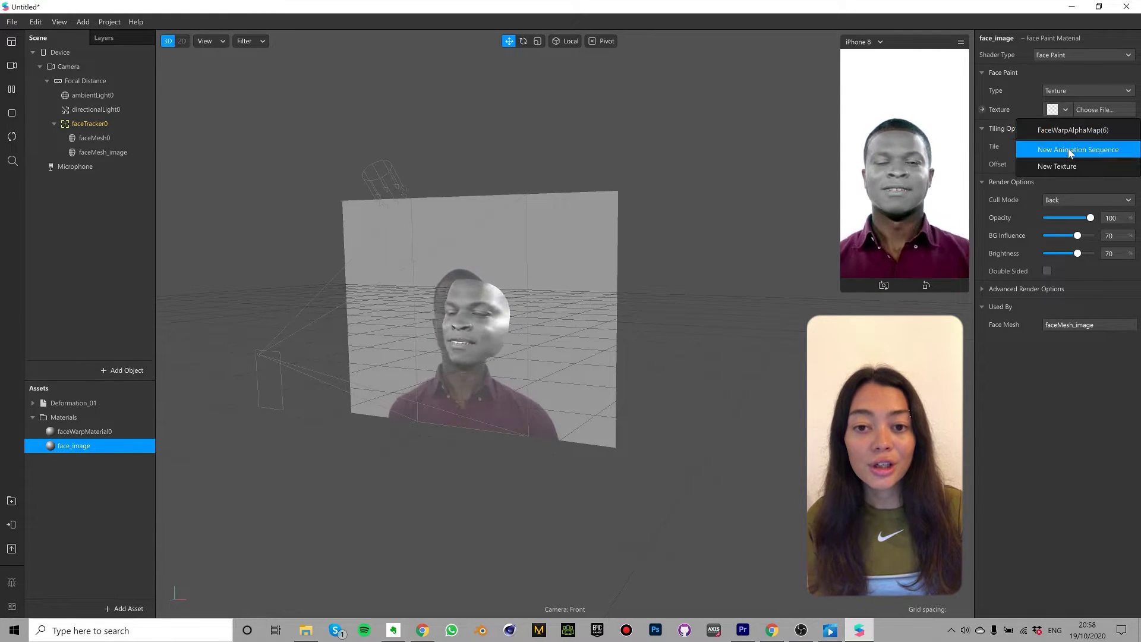
click(1068, 165)
click(207, 113)
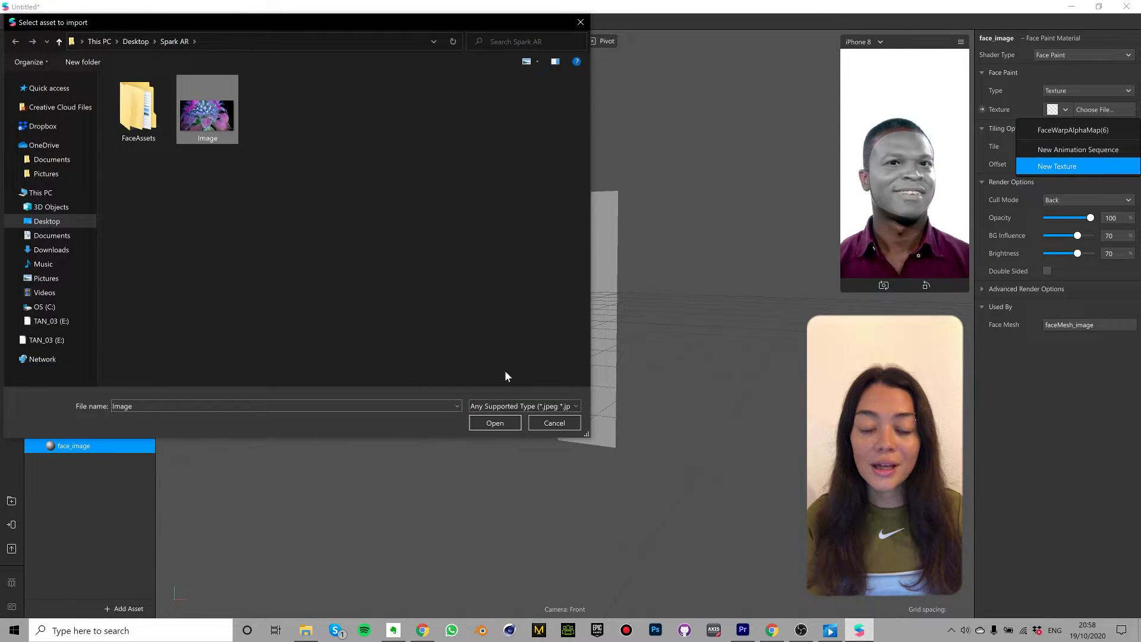
click(499, 425)
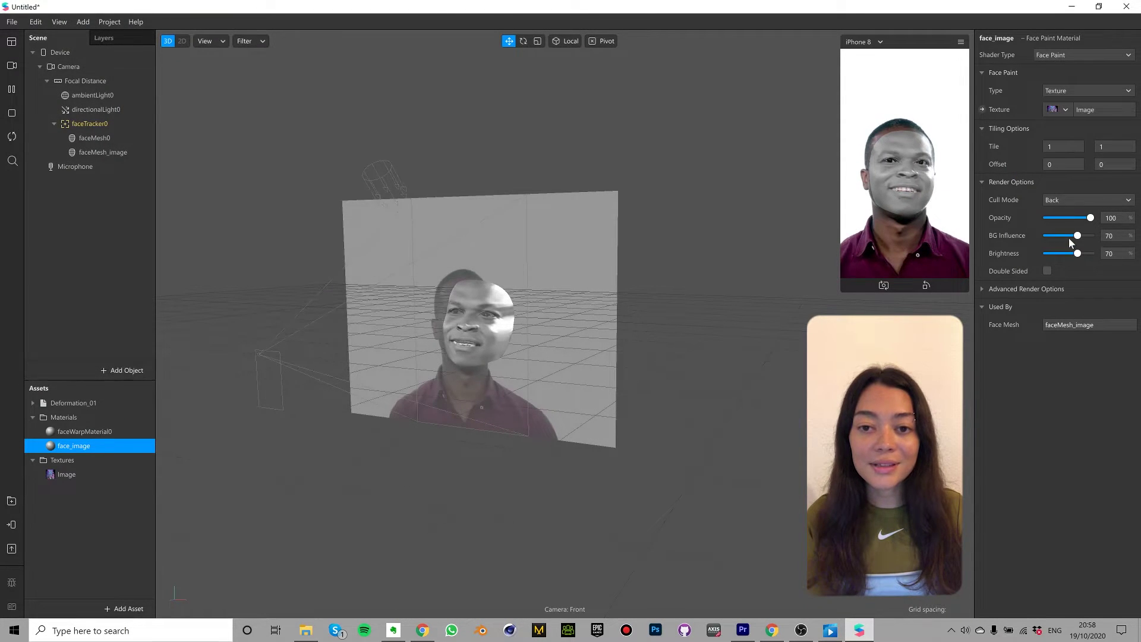
- Set the face_image material's opacity to 18%, BG influence to 100% and brightness to 38%
drag(1116, 224, 1087, 221)
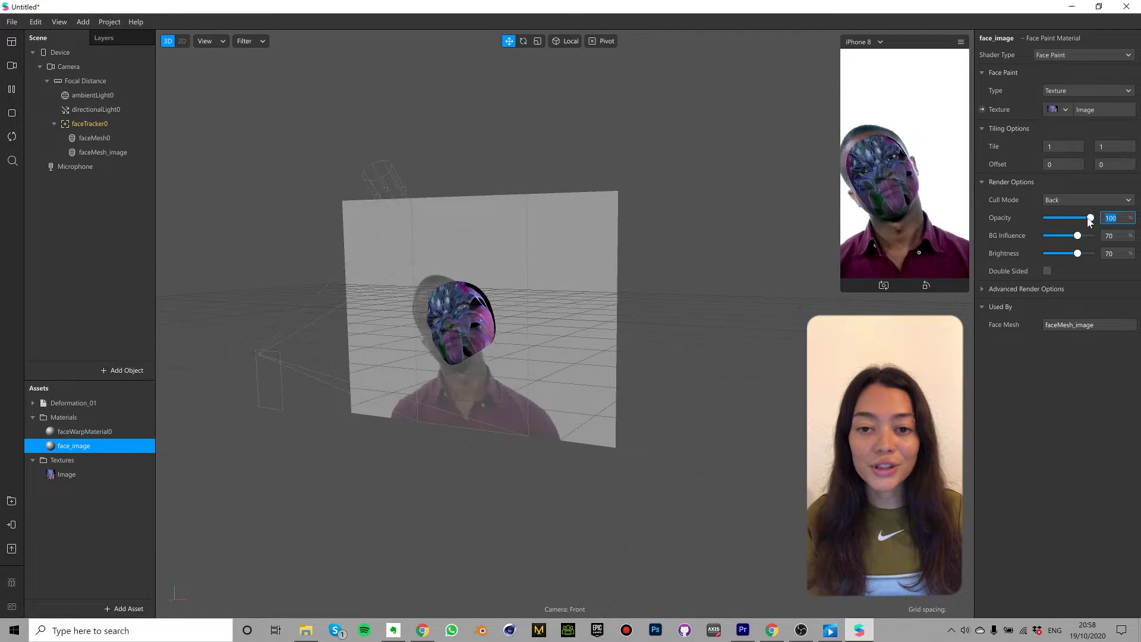
click(1109, 235)
text(18)
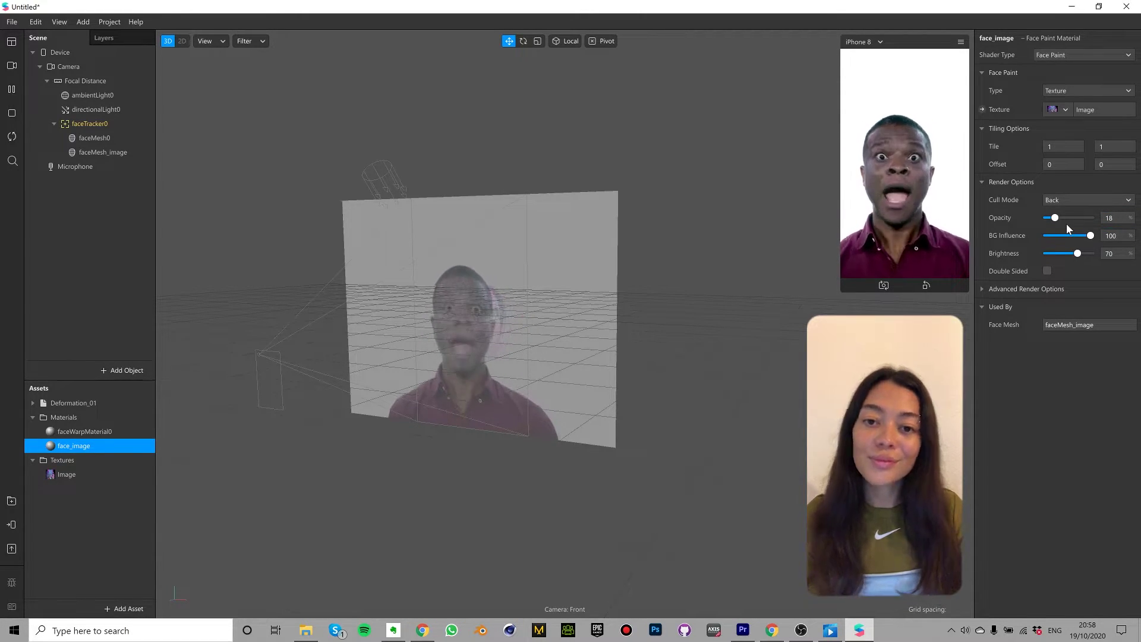
click(1073, 252)
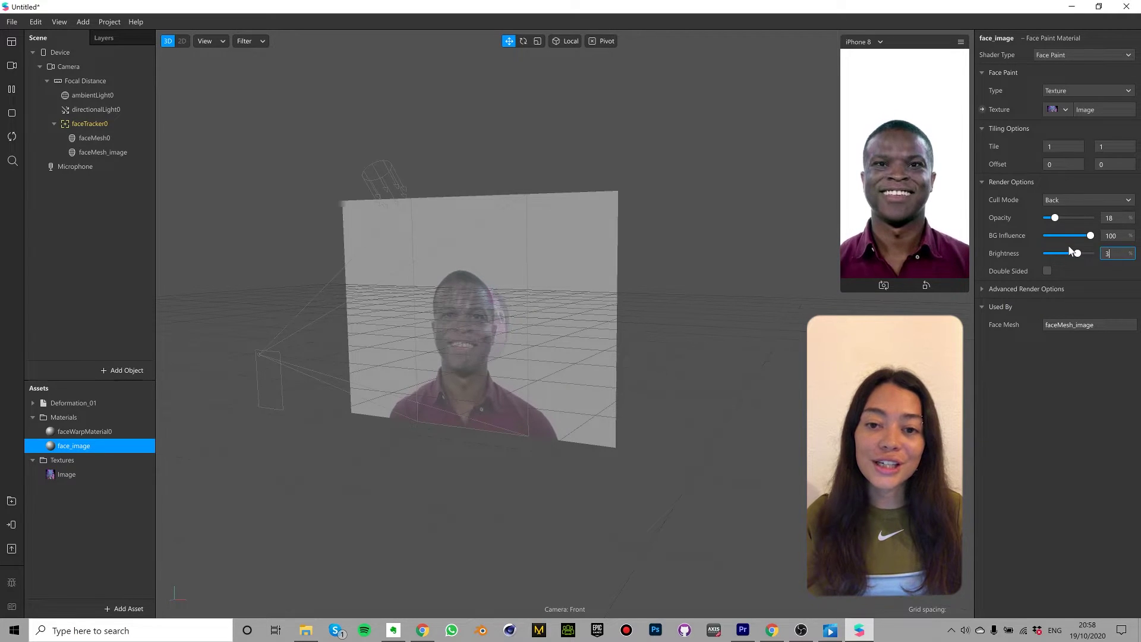
drag(1070, 252, 1064, 254)
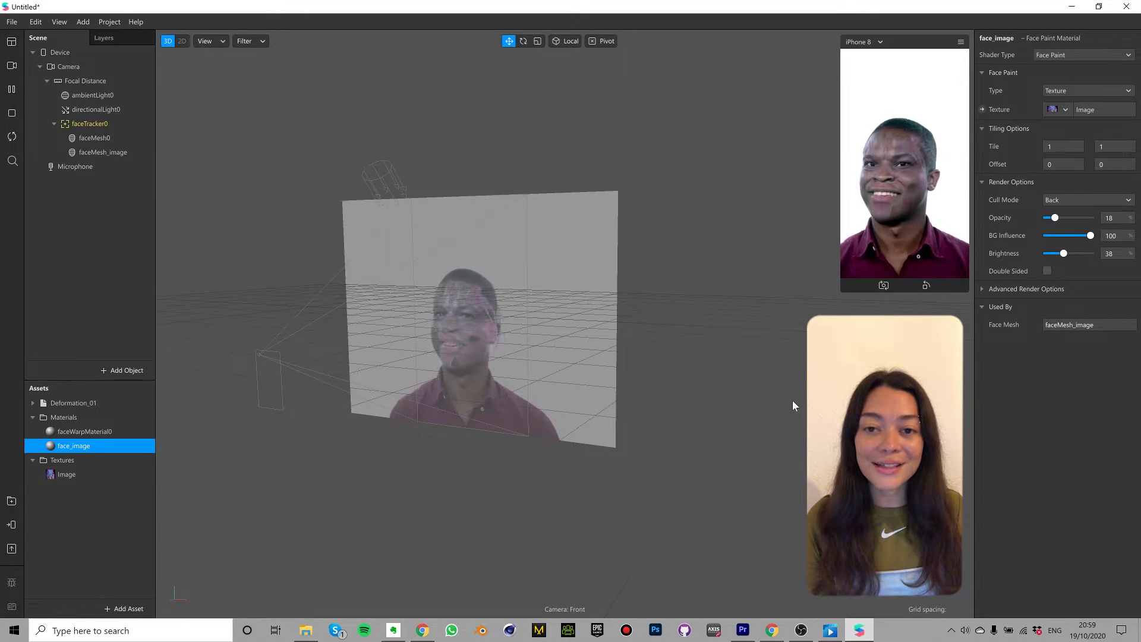
- Import the faceMeshMask texture from the Textures folder inside FaceAssets
click(127, 609)
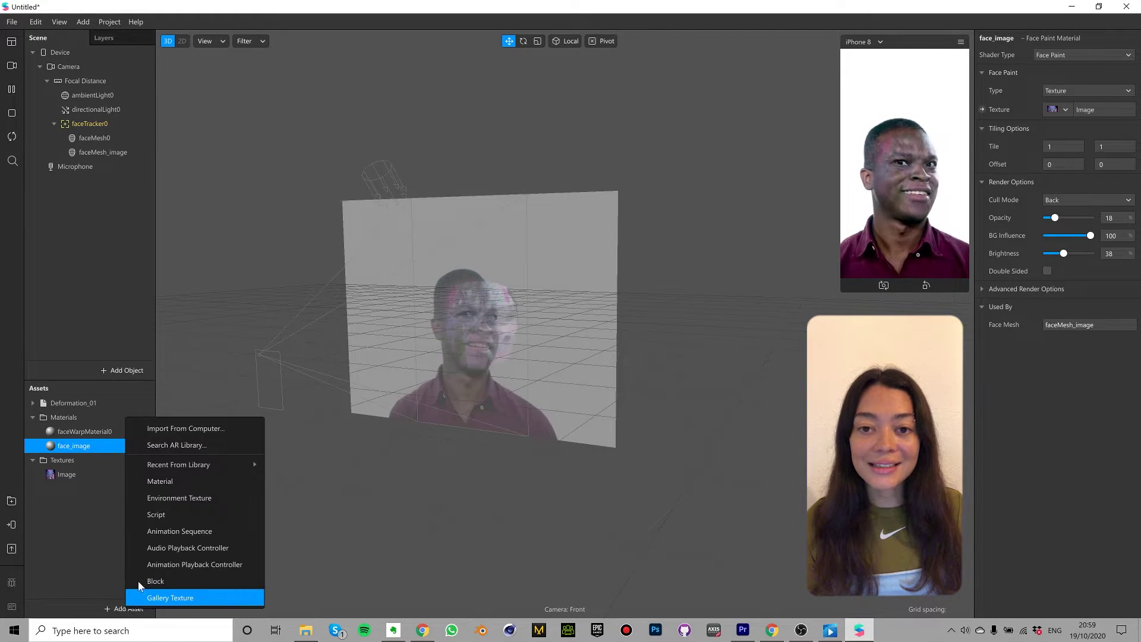
click(166, 430)
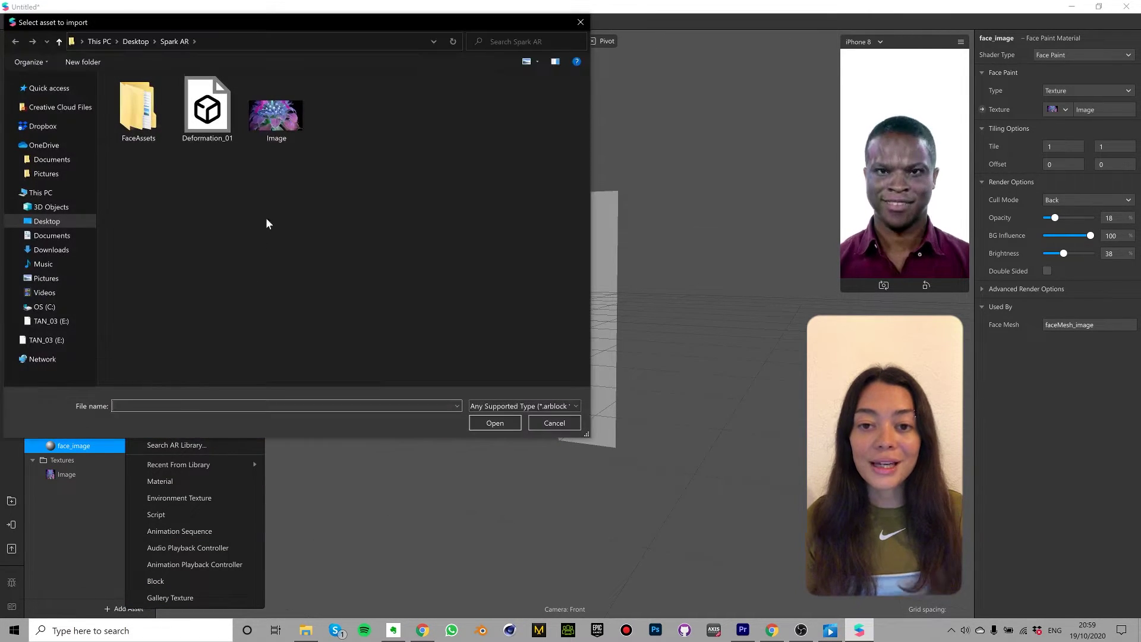
double_click(138, 116)
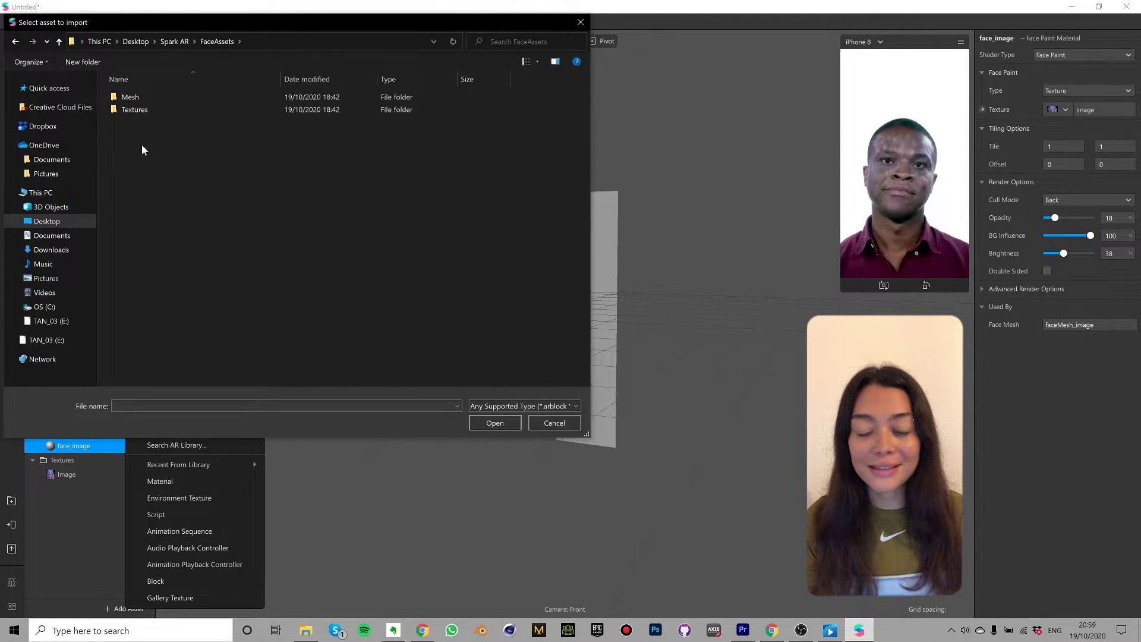
double_click(159, 111)
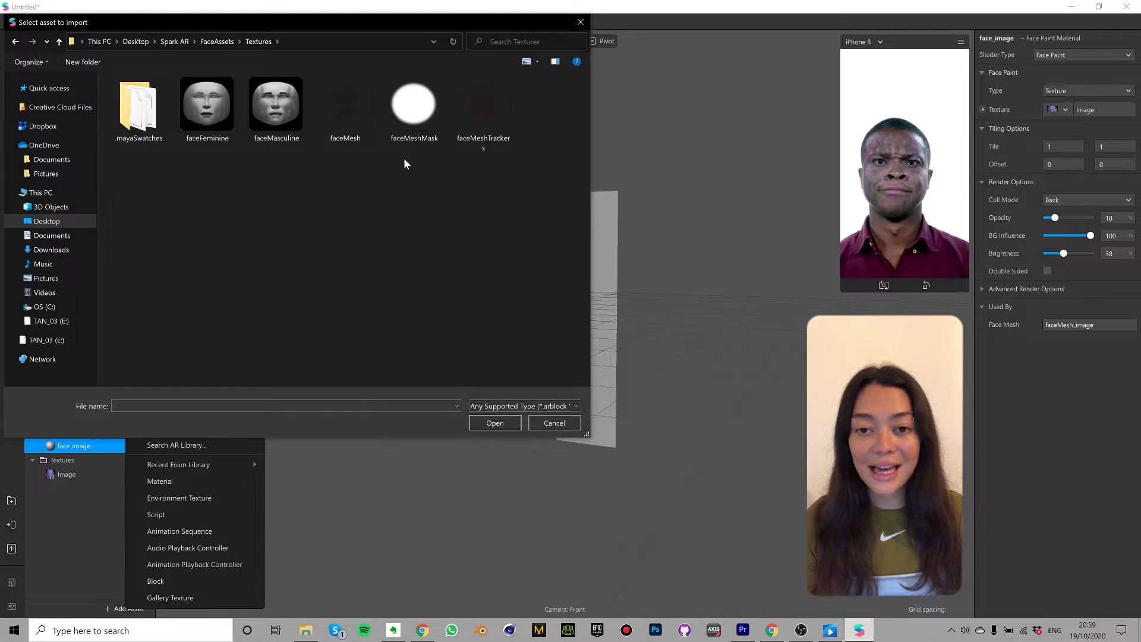
click(413, 121)
click(496, 425)
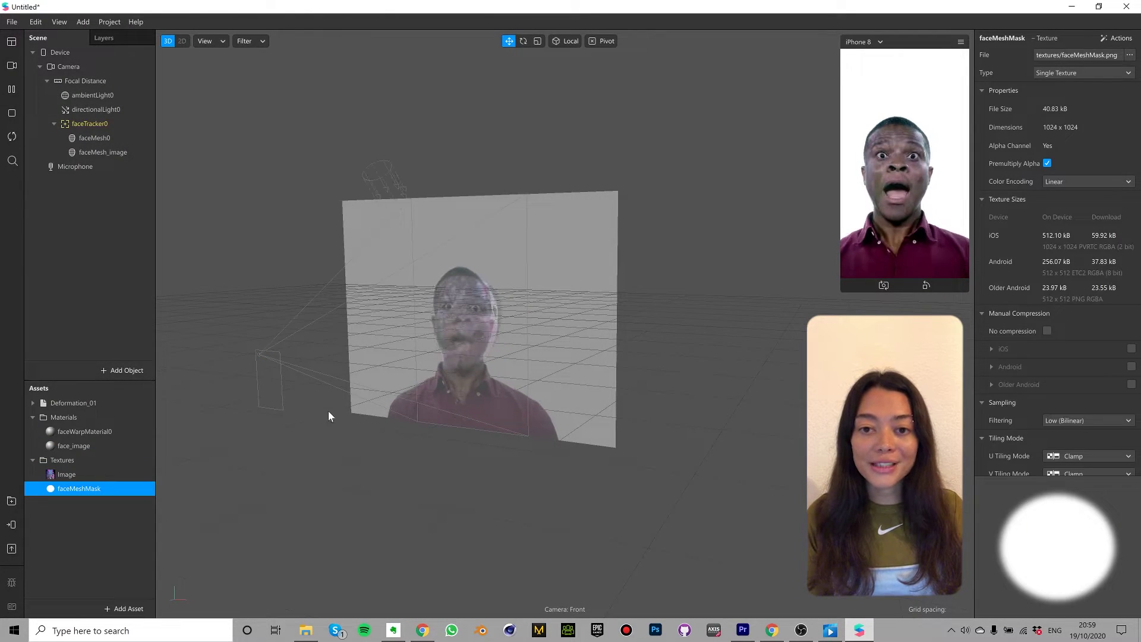
- Show the Patch Editor and add a Multiply patch
click(60, 22)
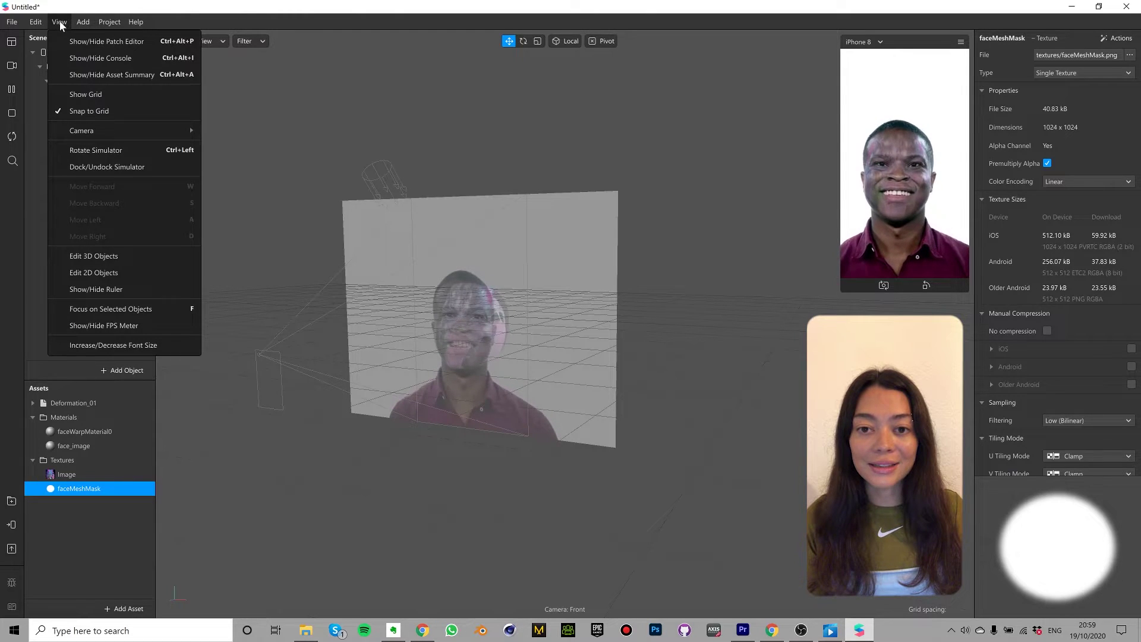
click(83, 43)
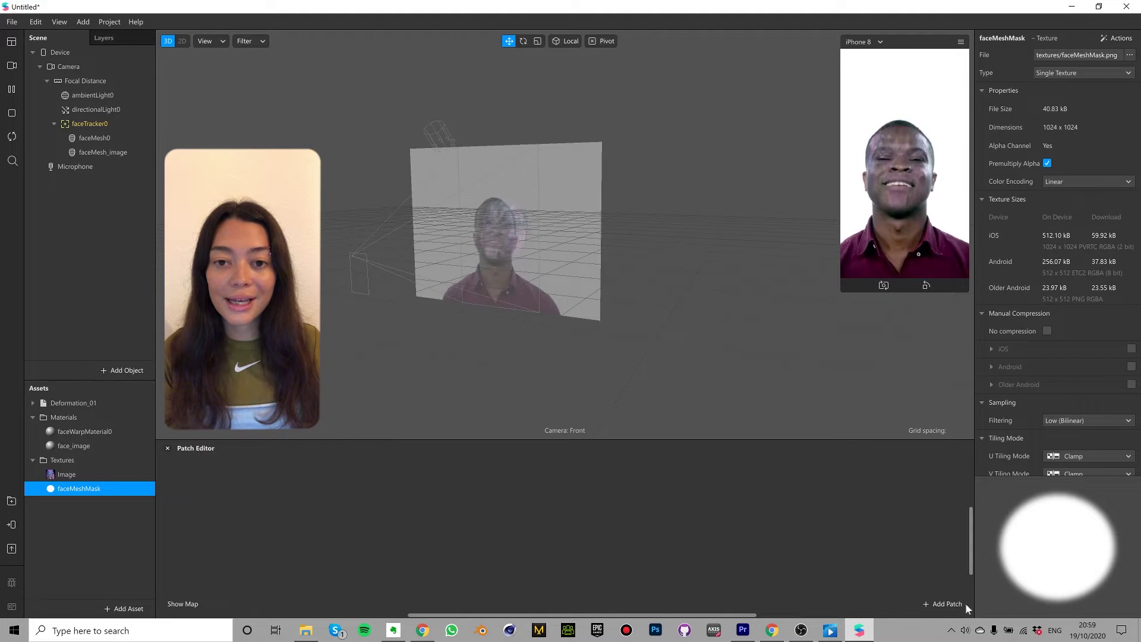
click(941, 604)
text(multiply)
key(Return)
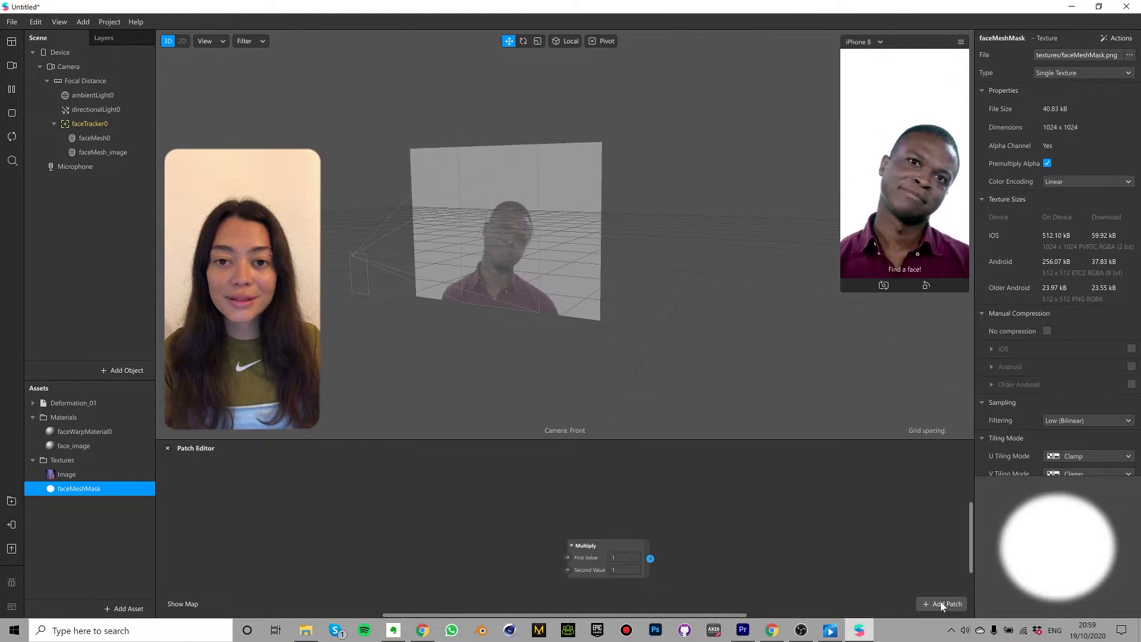
- Create a patch for the face_image material's texture input and place it just after the Multiply patch
click(76, 446)
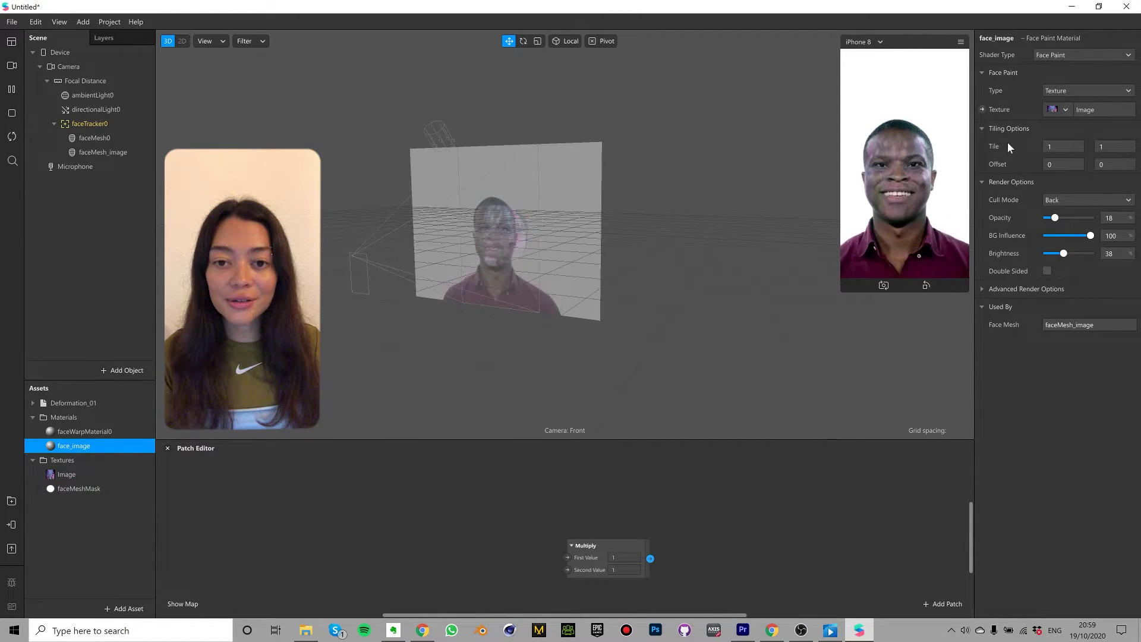
click(983, 112)
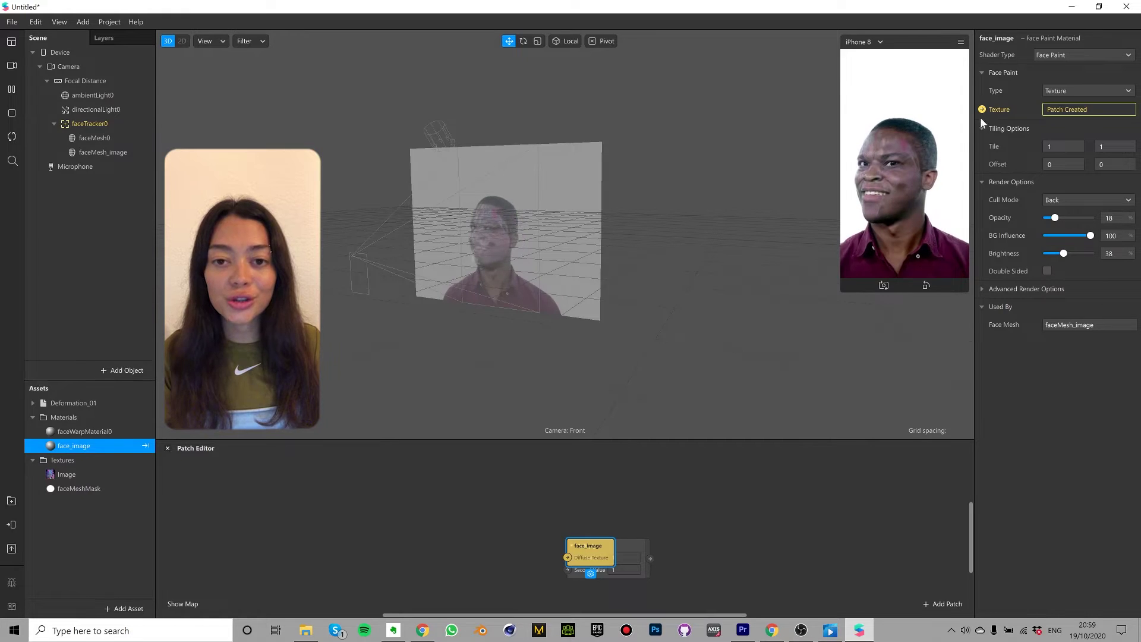
drag(584, 550, 695, 543)
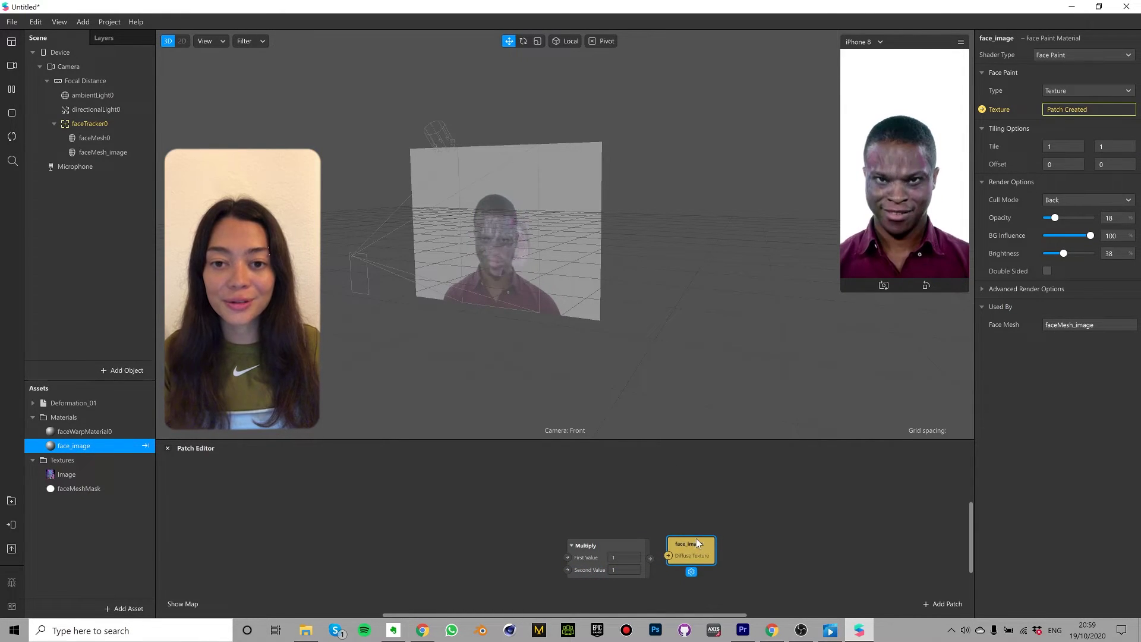
drag(571, 588, 479, 575)
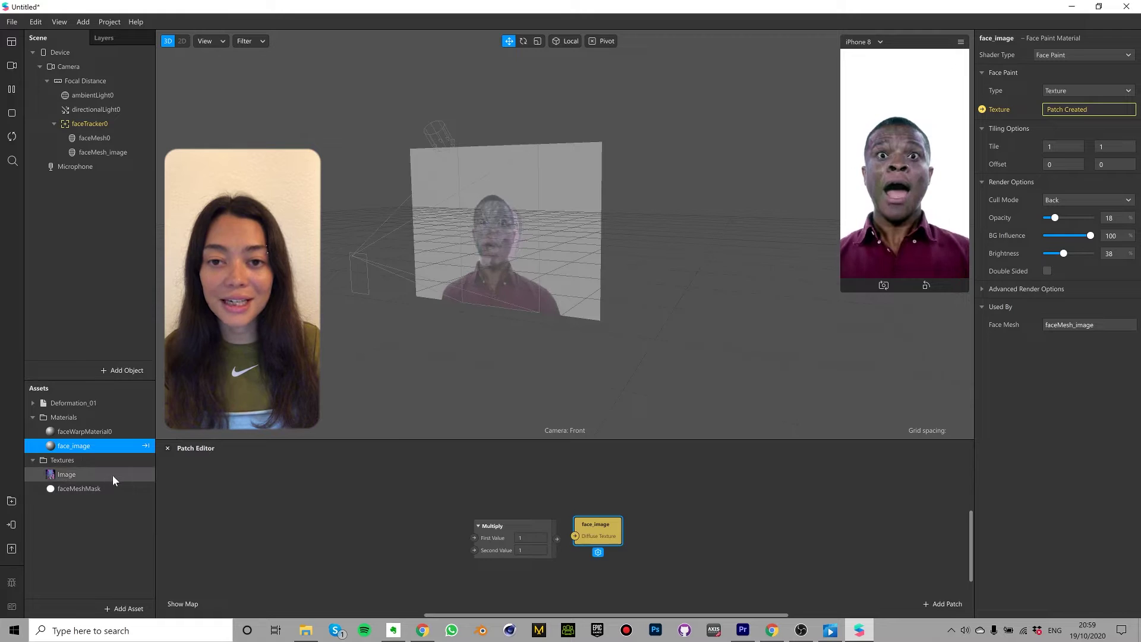
- Add the Image and faceMeshMask textures as patches and arrange them one above the other before the Multiply patch
drag(64, 477, 333, 497)
drag(433, 515, 429, 516)
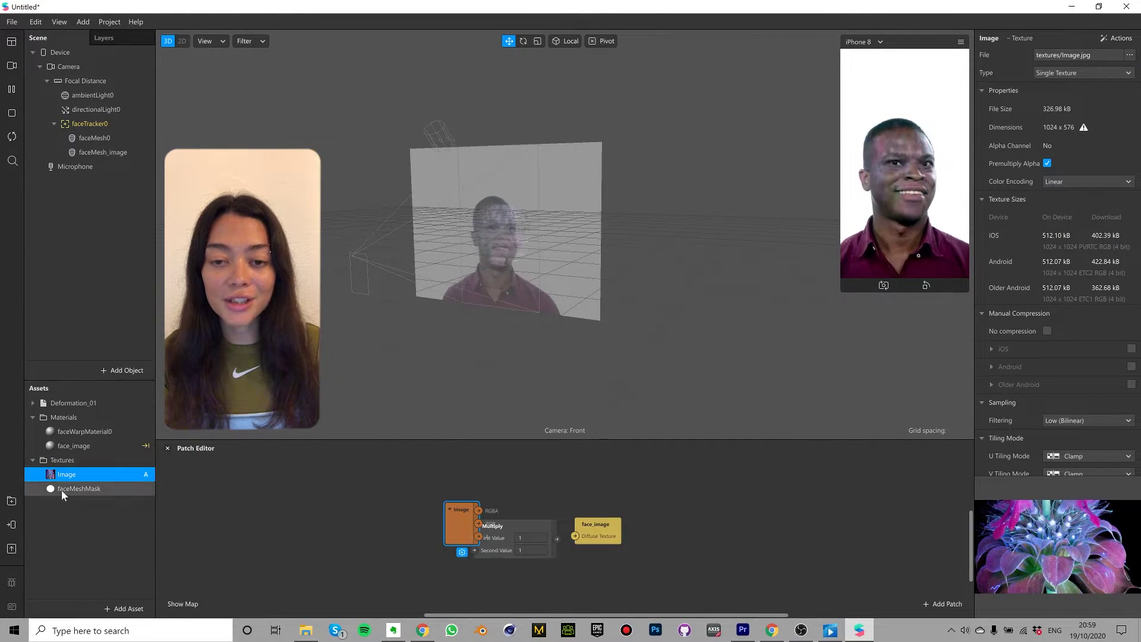
drag(62, 492, 458, 582)
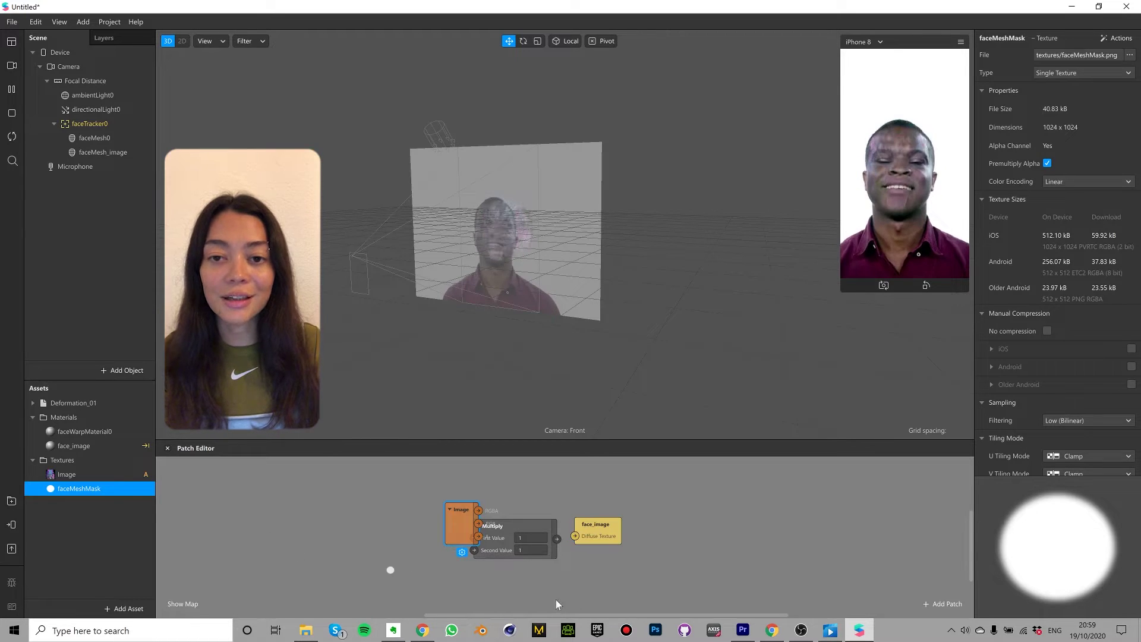
drag(555, 600, 555, 600)
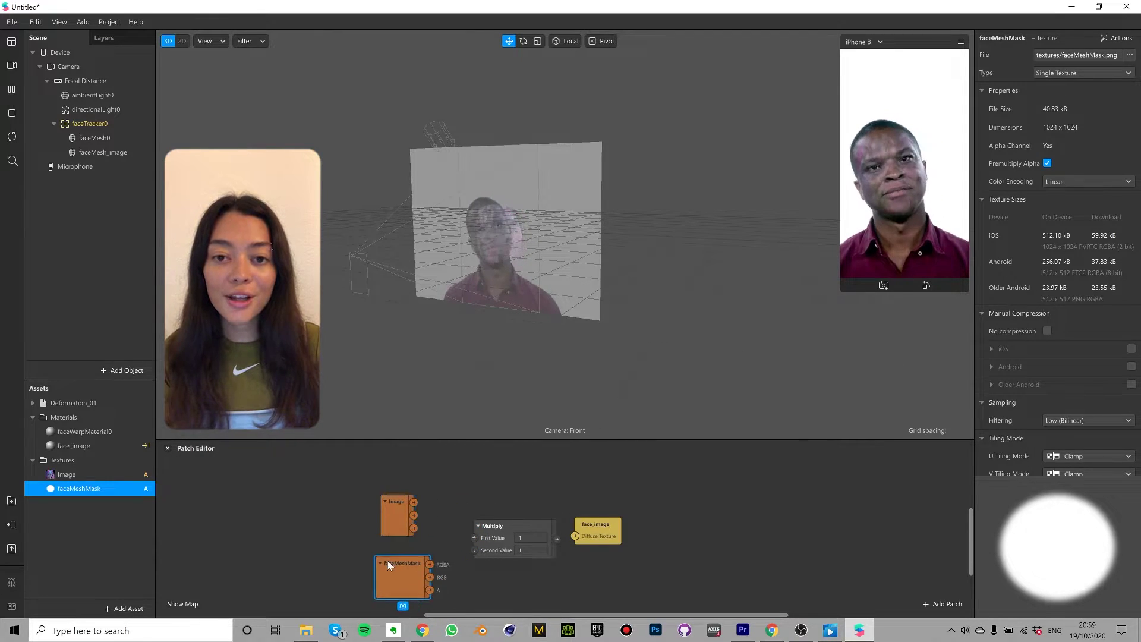
drag(387, 561, 381, 557)
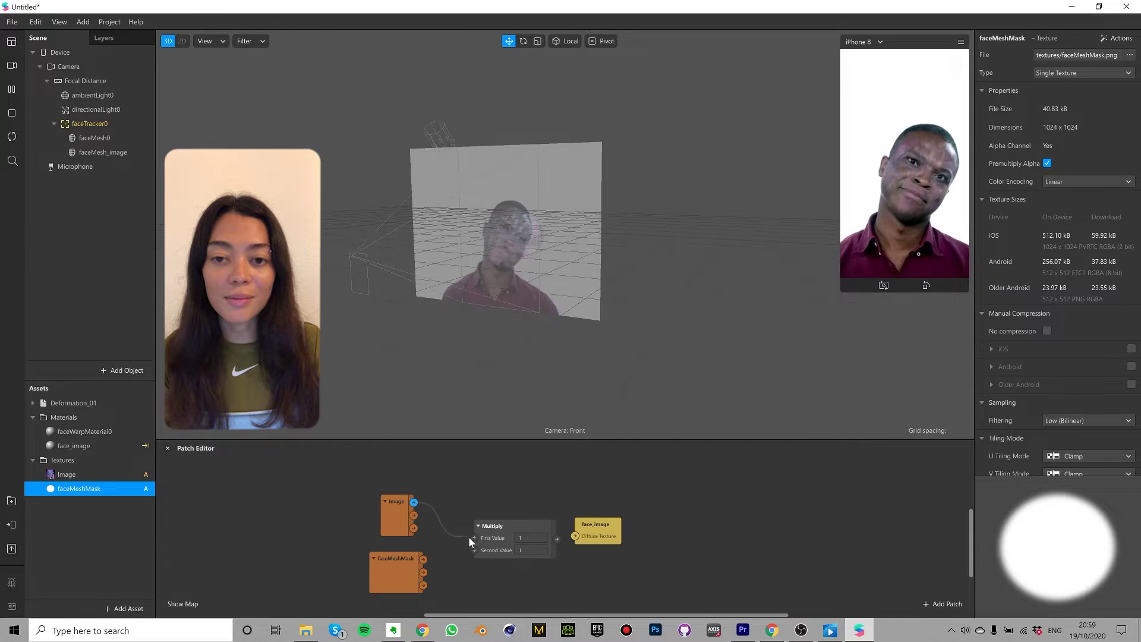
- Wire the RGBA outputs of Image and faceMeshMask through Multiply into face_image's Diffuse Texture, and enlarge the simulator preview
drag(470, 537, 474, 550)
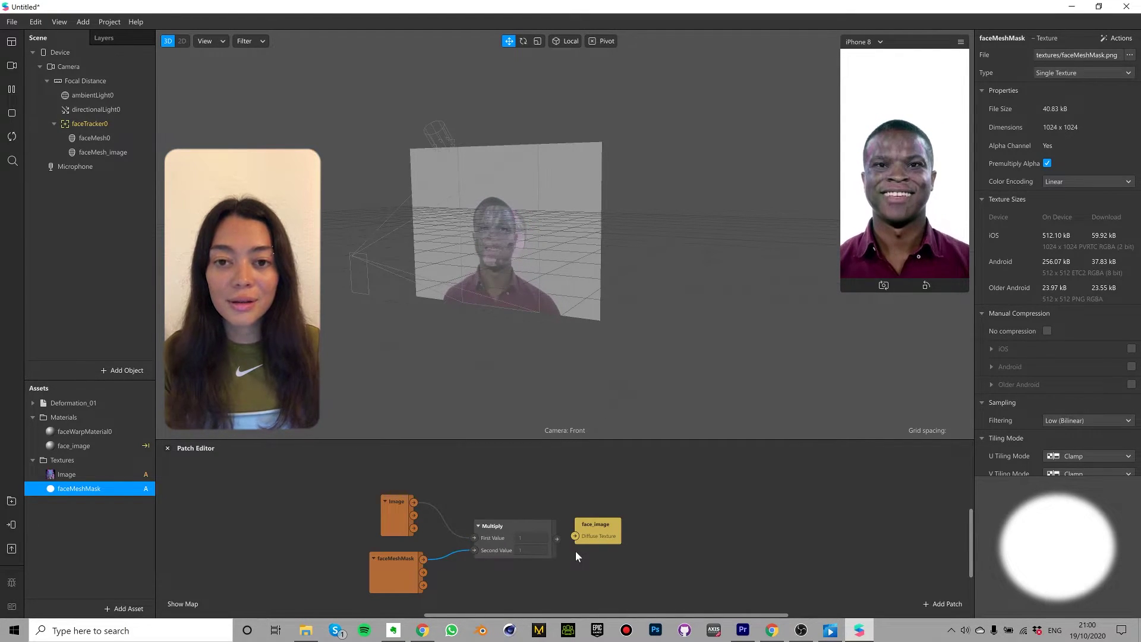
drag(600, 525, 612, 531)
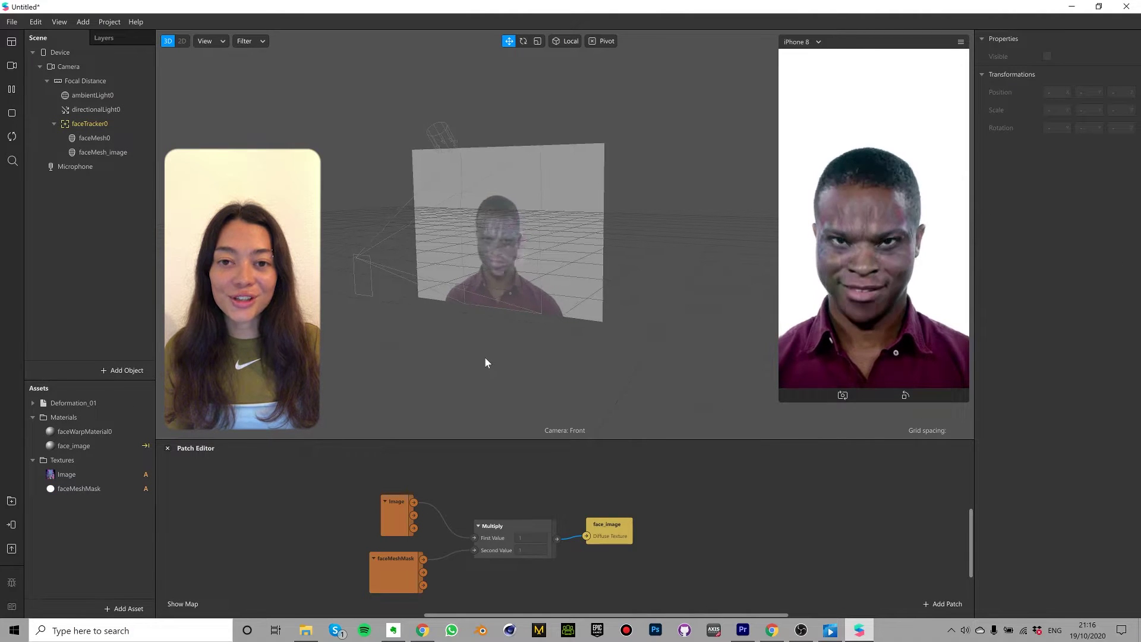
middle_drag(483, 357, 576, 369)
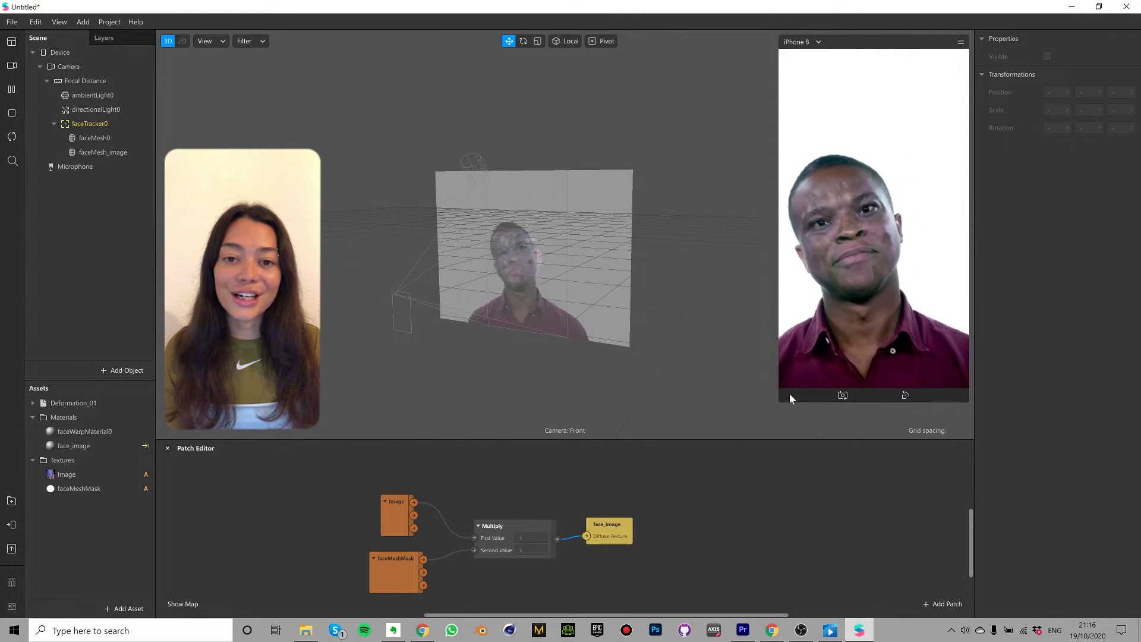
drag(781, 398, 759, 422)
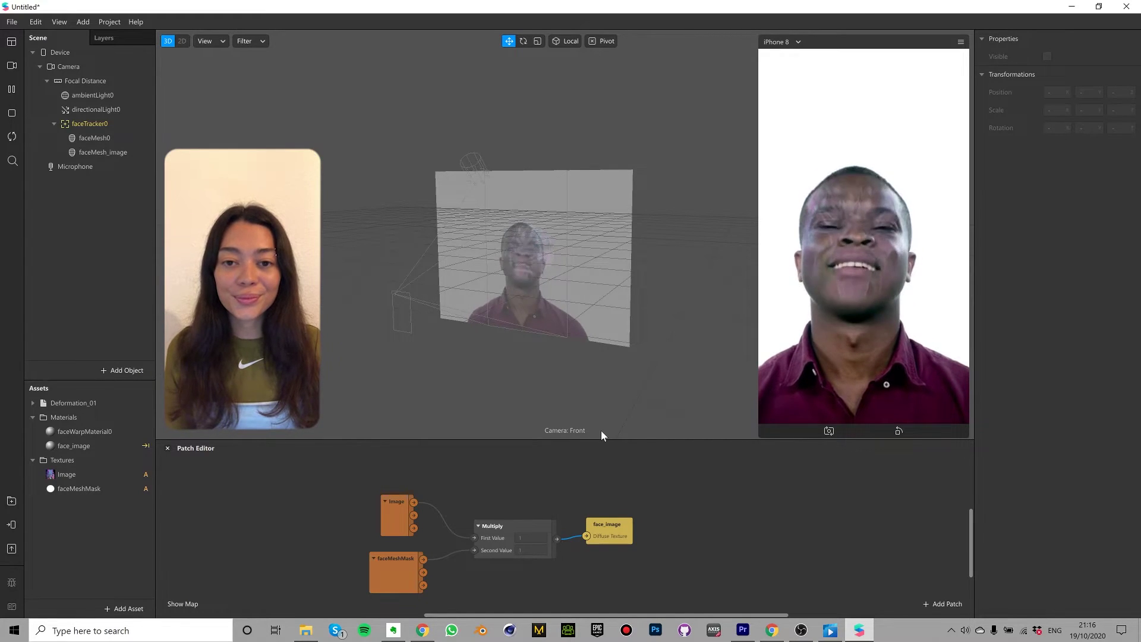
- Add a third face mesh under faceTracker0 and turn off its Eyes and Mouth options
right_click(98, 123)
mouse_move(133, 131)
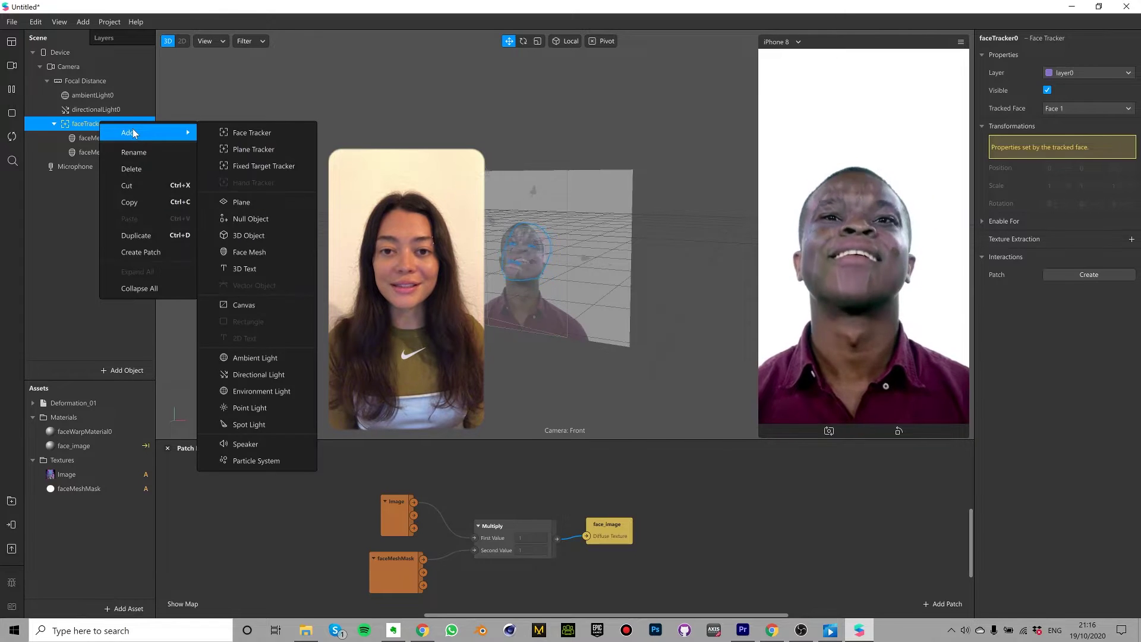
click(268, 253)
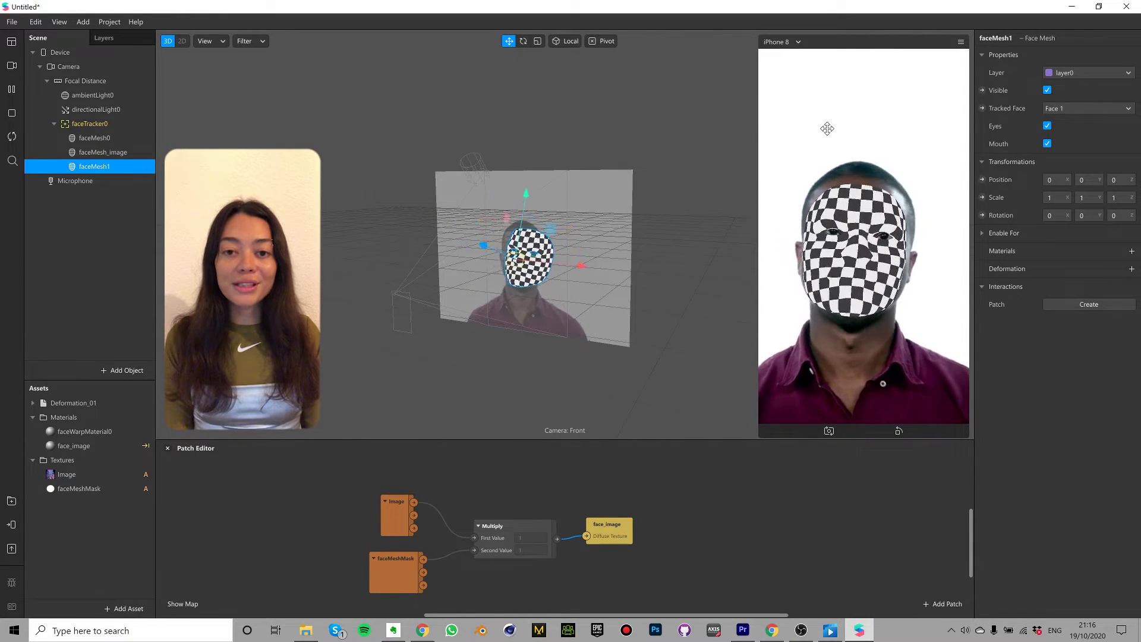
click(1048, 145)
- Create a new material for the third face mesh and rename it shiny_face
click(1131, 251)
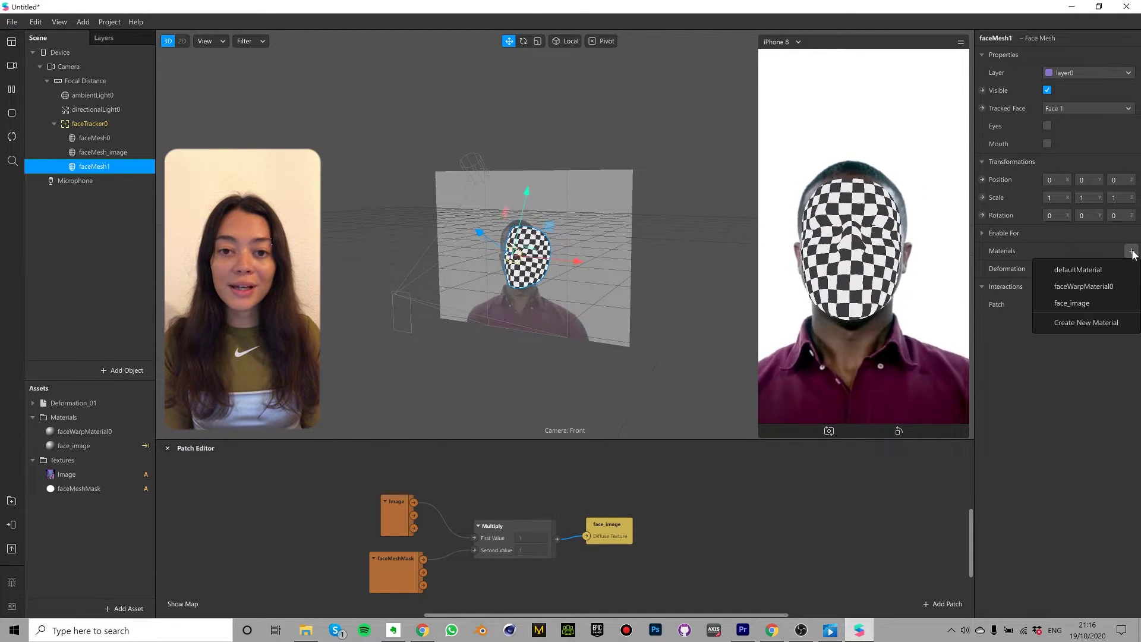
click(1086, 321)
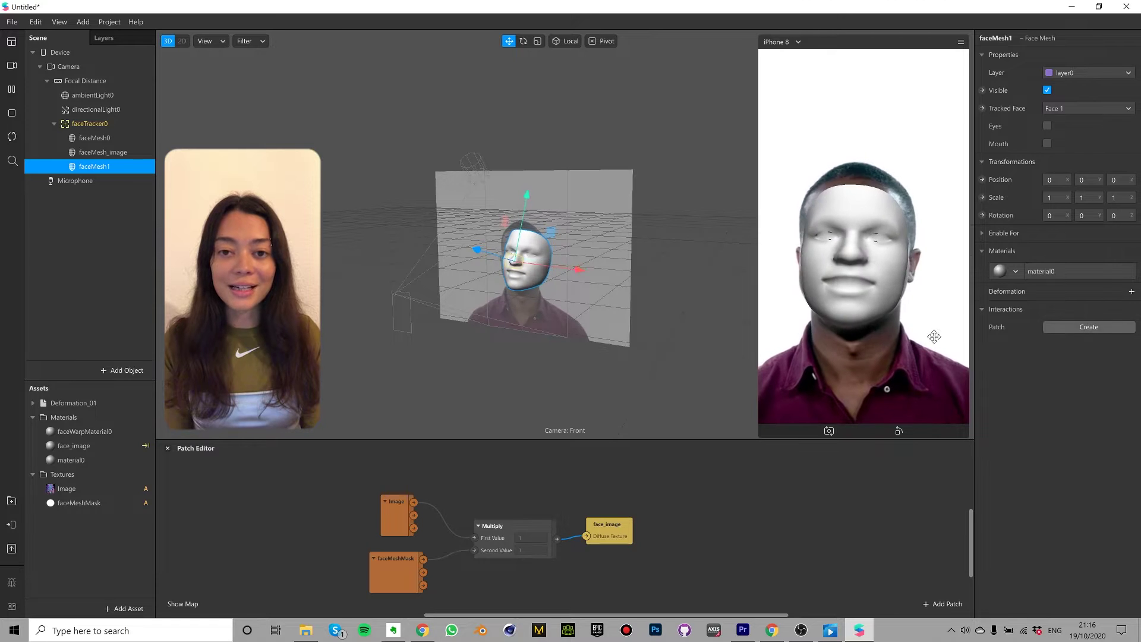
double_click(81, 459)
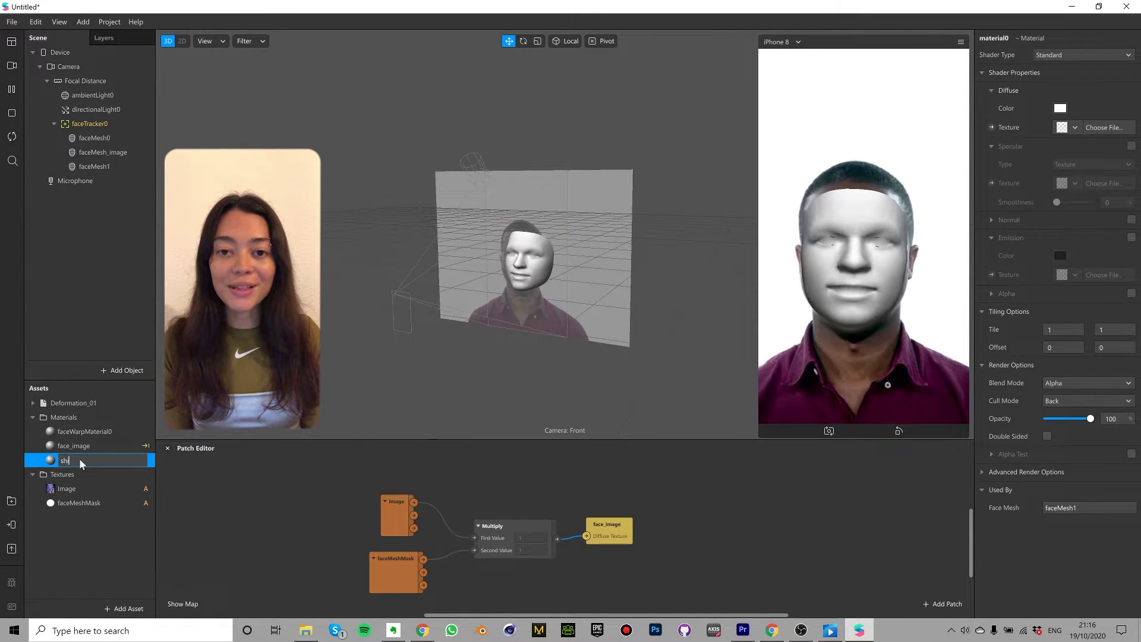
text(shiny_face)
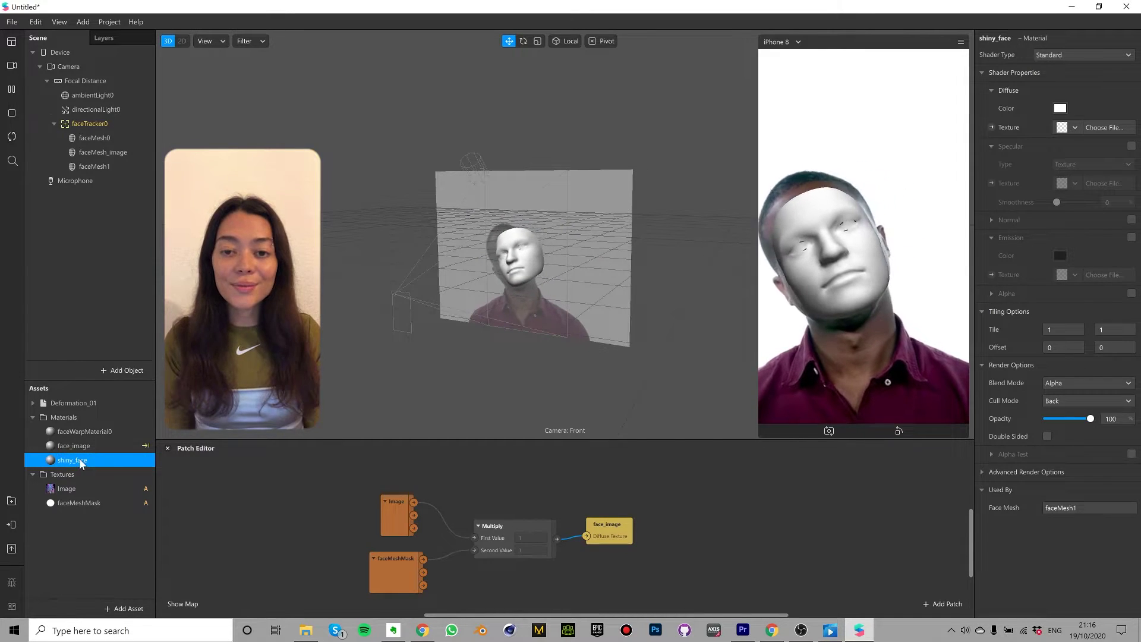
key(Return)
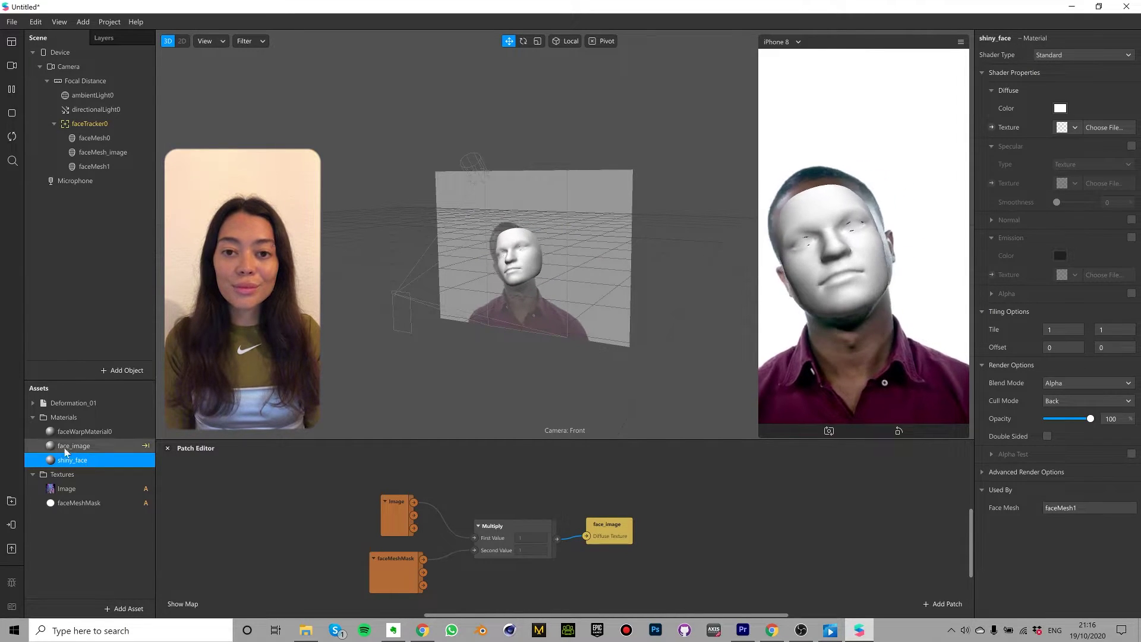
- Set the shiny_face material's shader type to Physically-Based
click(1050, 55)
click(1049, 78)
key(F2)
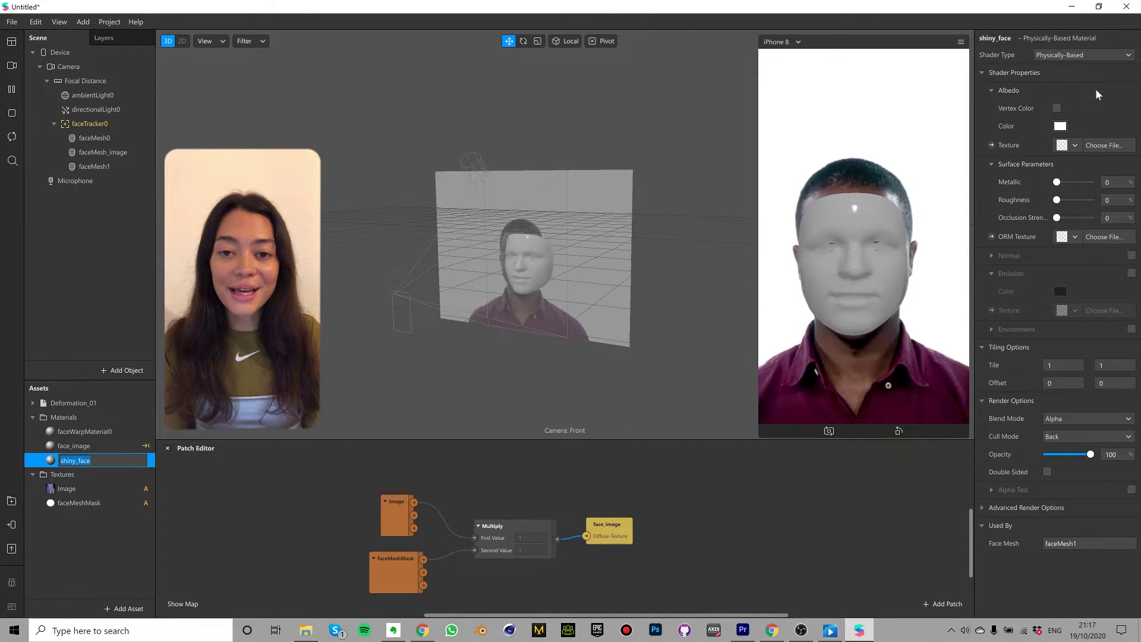
key(Return)
- Use faceMeshMask as the shiny_face material's albedo texture and set its Metallic value to 100
scroll(515, 240, up, 3)
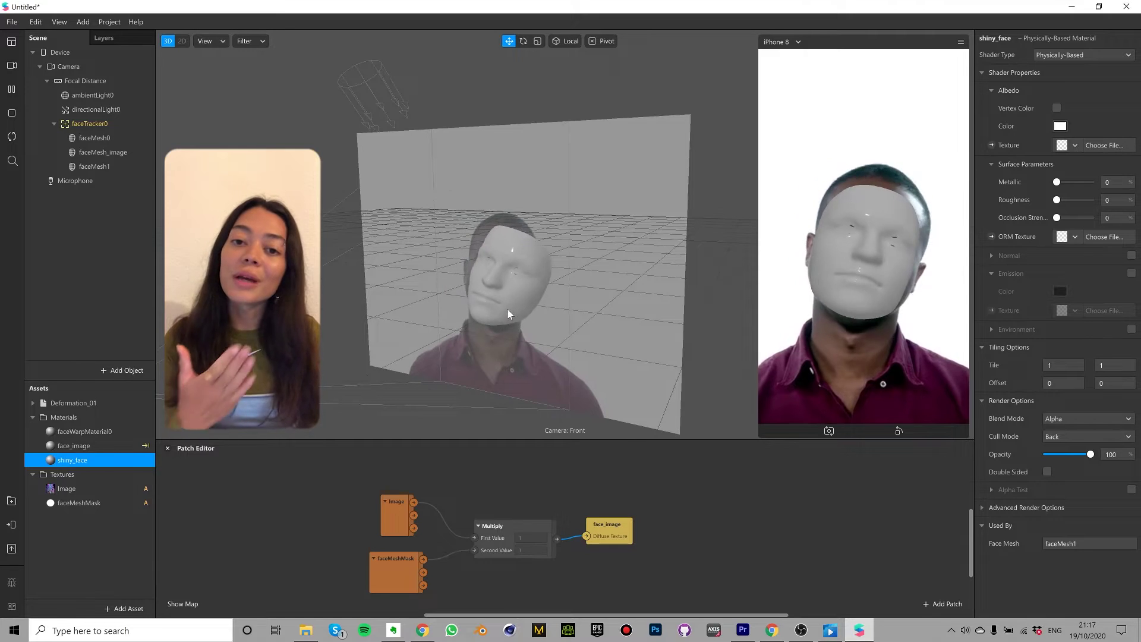
scroll(490, 336, down, 3)
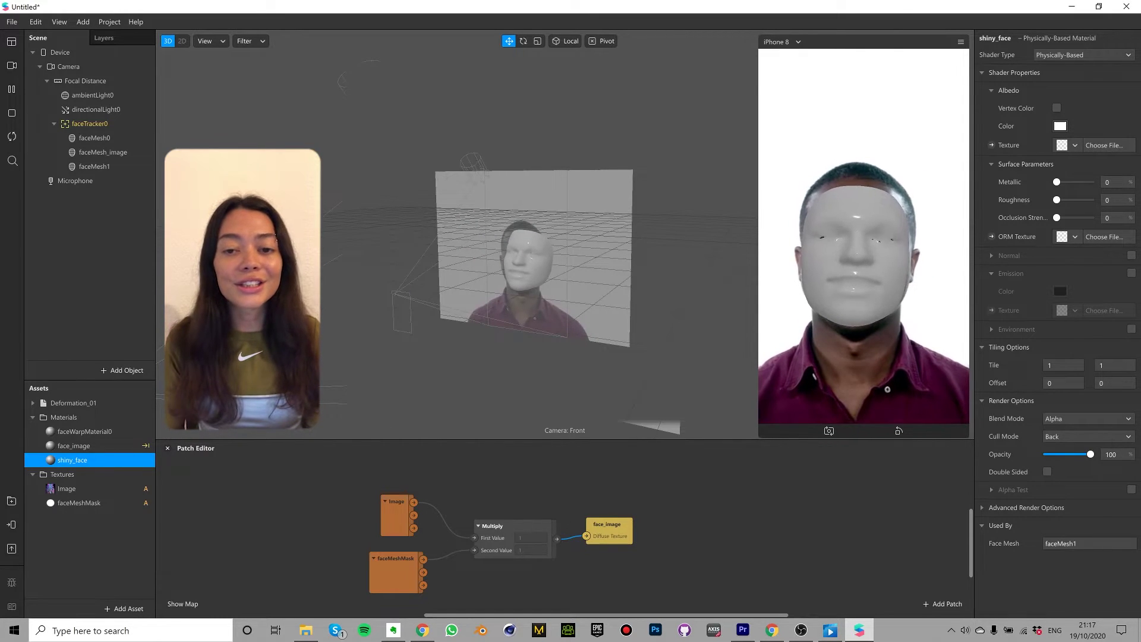
click(1073, 145)
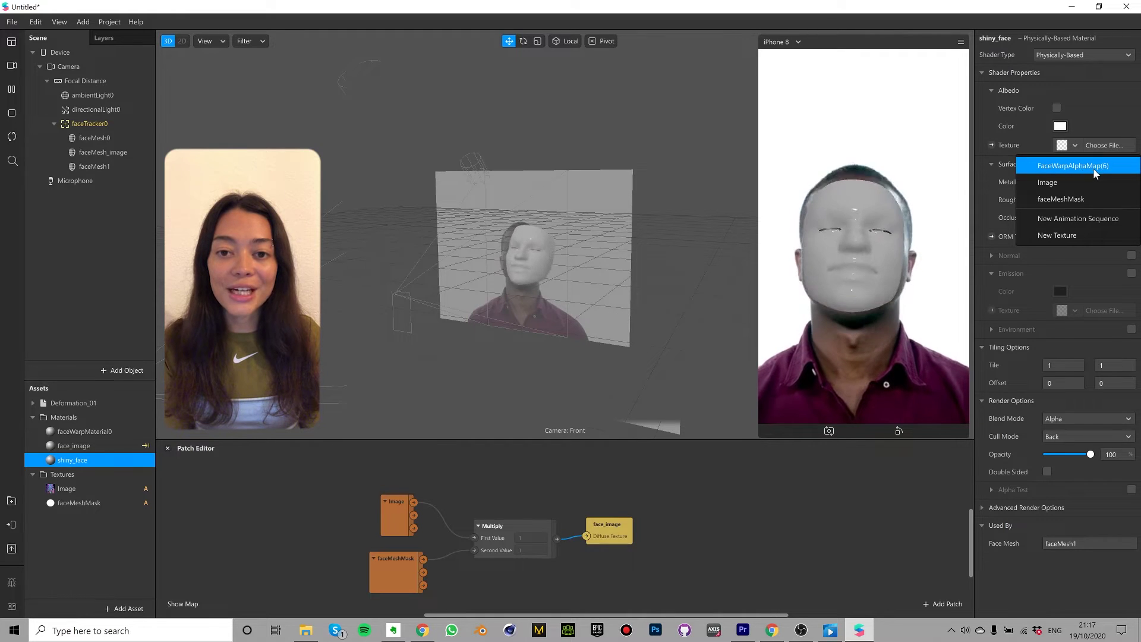
click(1078, 197)
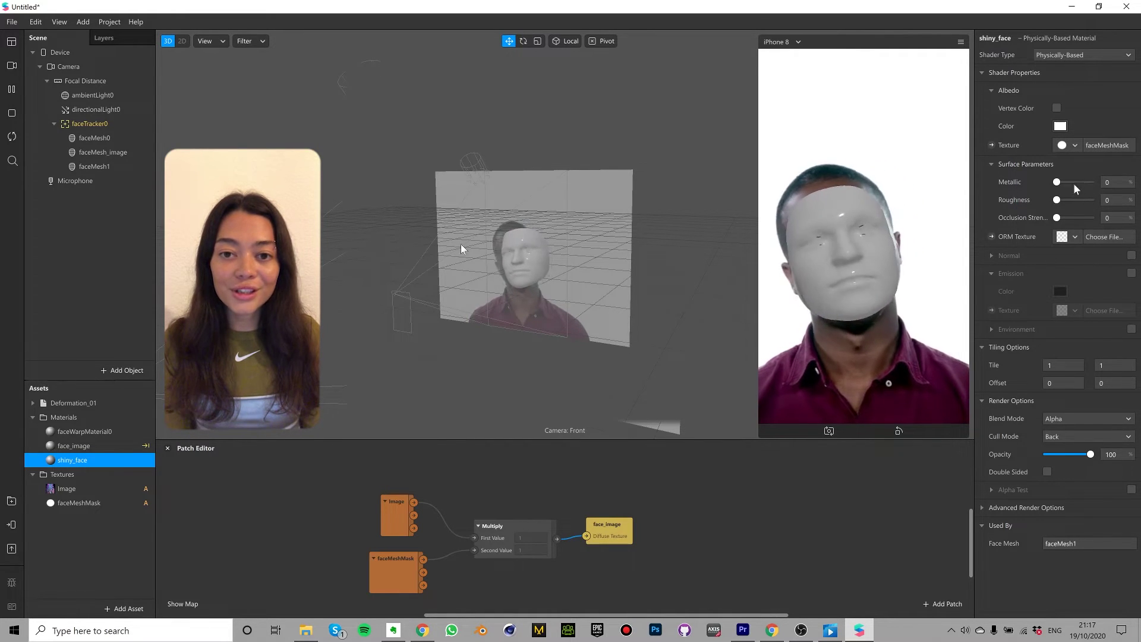
drag(1071, 183, 1093, 182)
scroll(523, 240, up, 3)
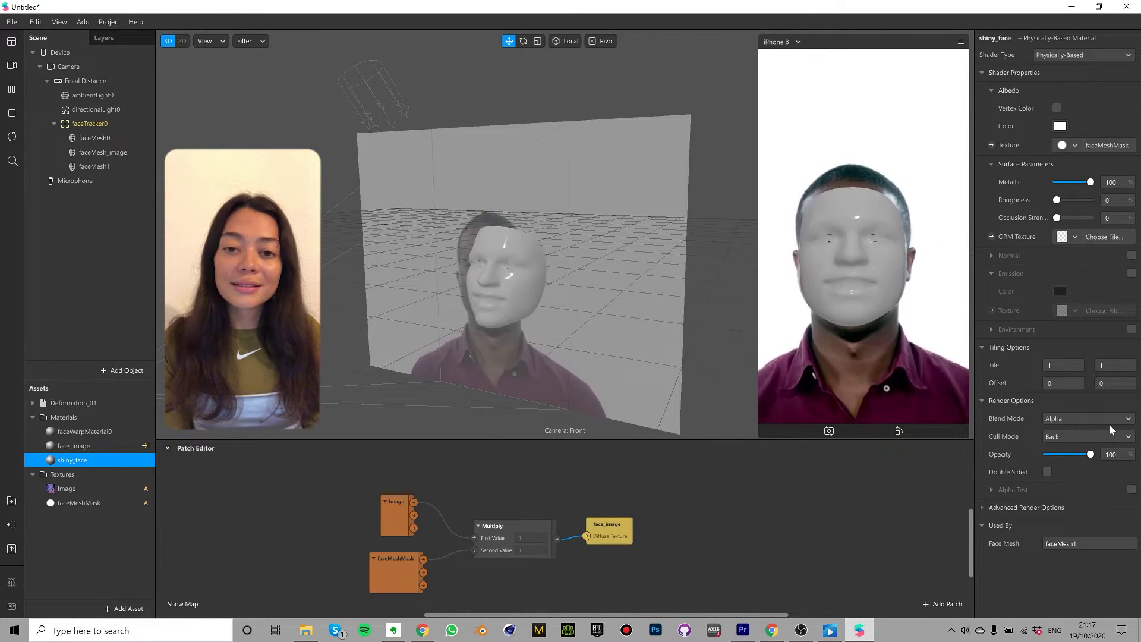
- Enable Environment on the shiny_face material and import the Forest texture from the AR Library for it
click(1132, 329)
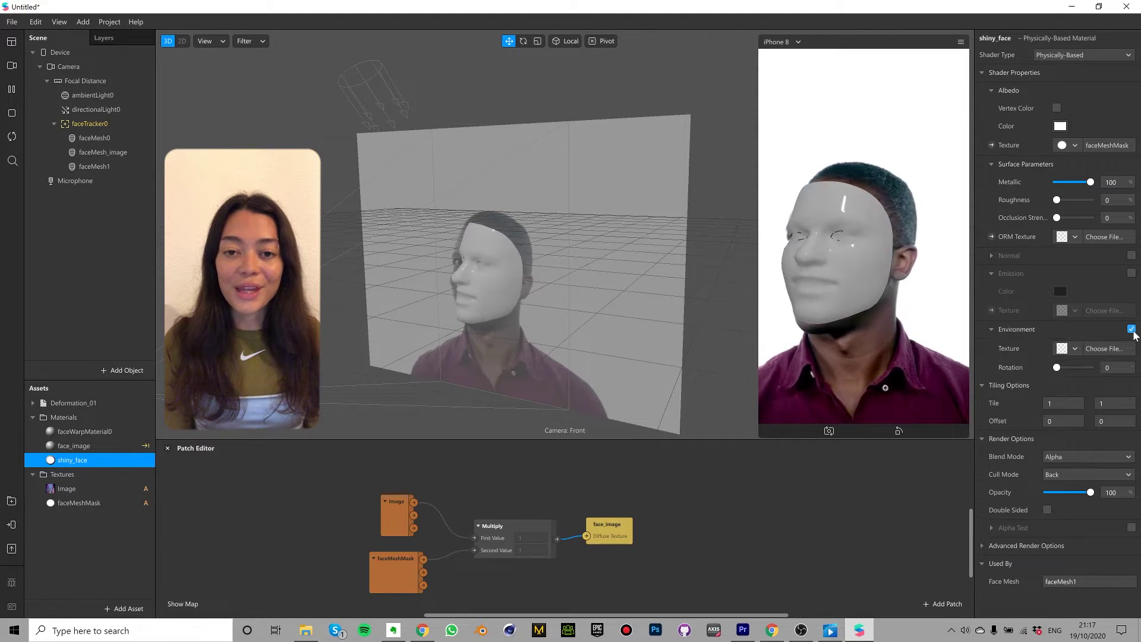
click(1076, 348)
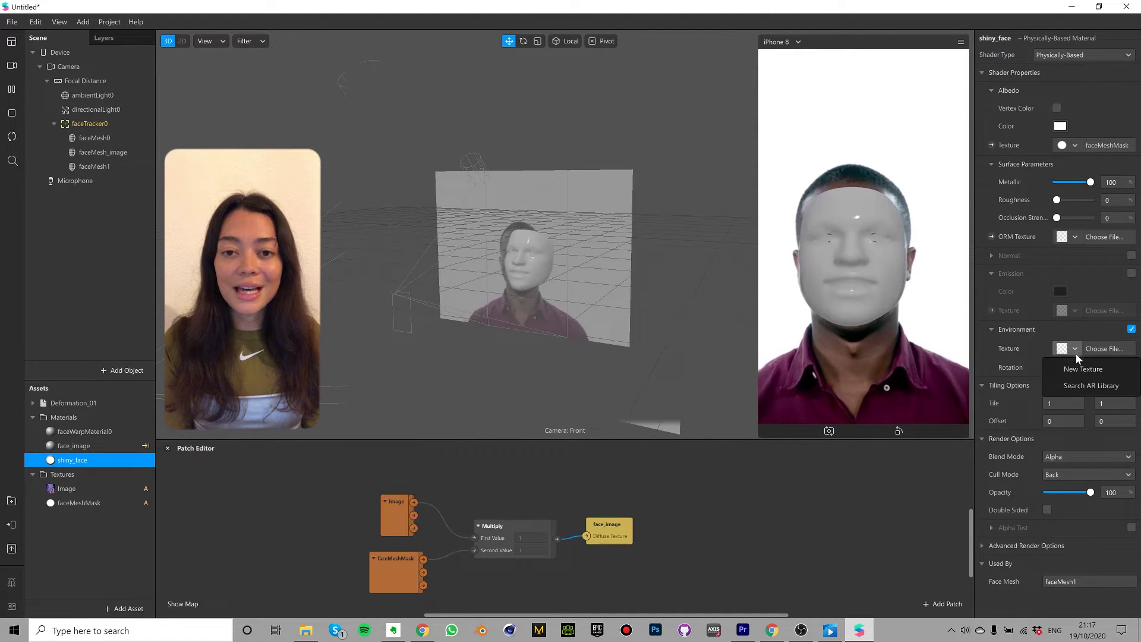
click(1080, 386)
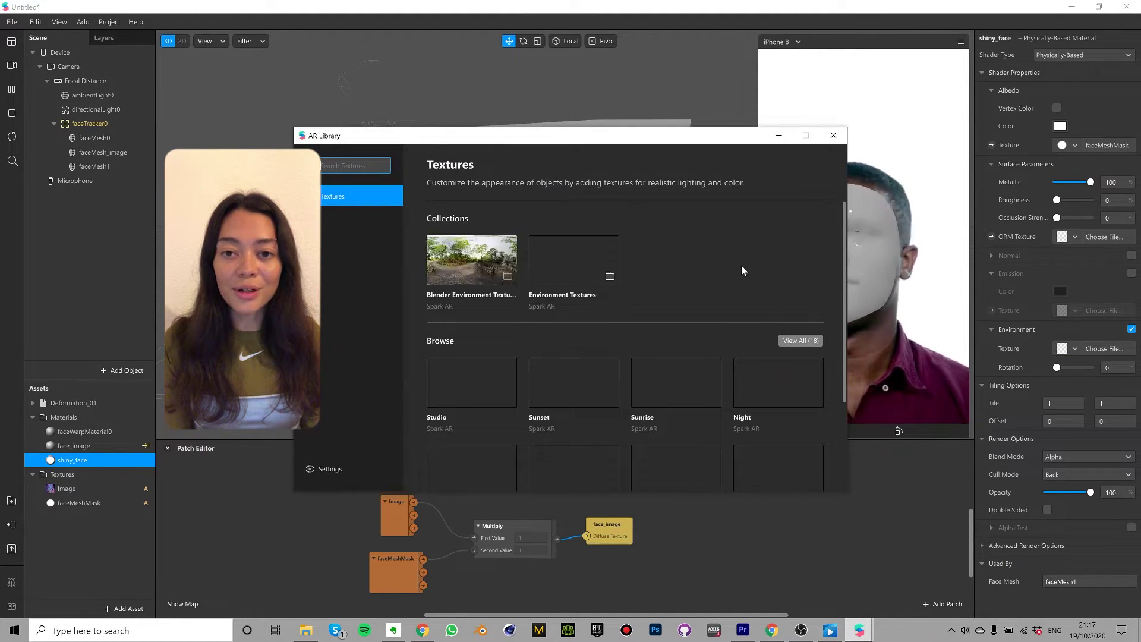
scroll(708, 290, down, 3)
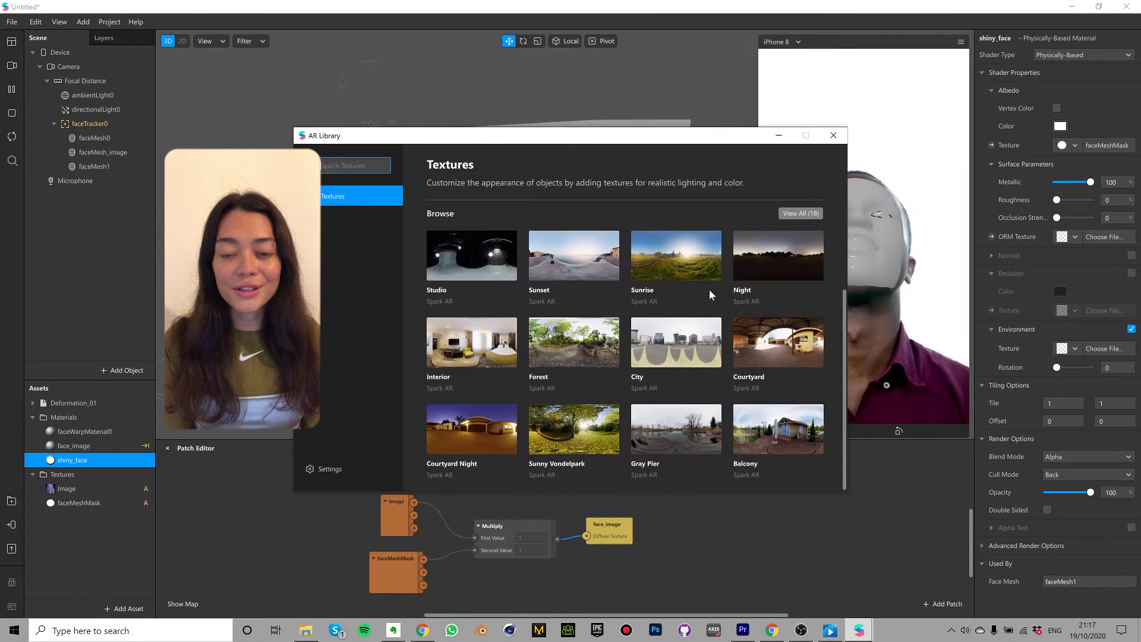
click(574, 342)
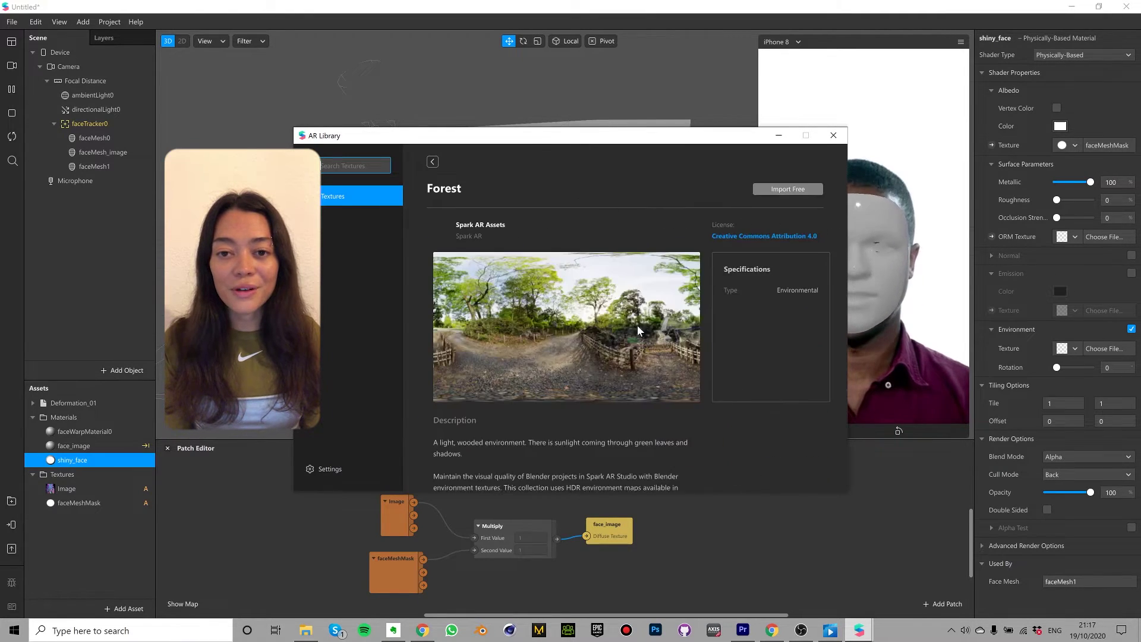
click(789, 189)
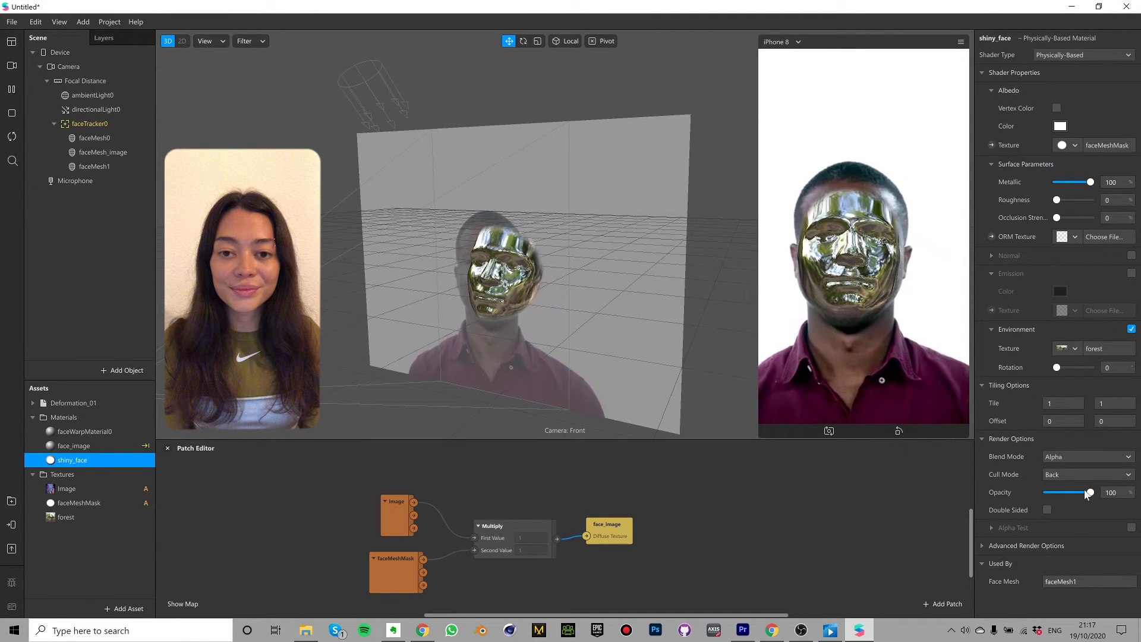
- Lower the shiny_face material's opacity, set its roughness to 4 and change its blend mode
drag(1085, 494, 1059, 496)
click(1057, 200)
drag(1058, 200, 1059, 199)
click(1085, 459)
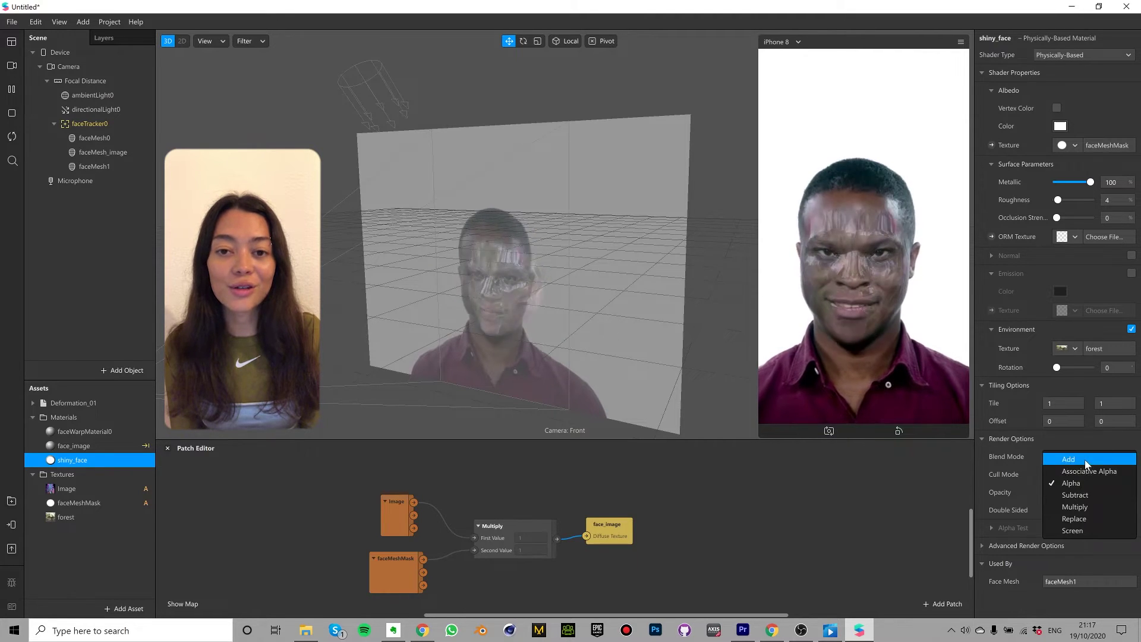
click(1092, 509)
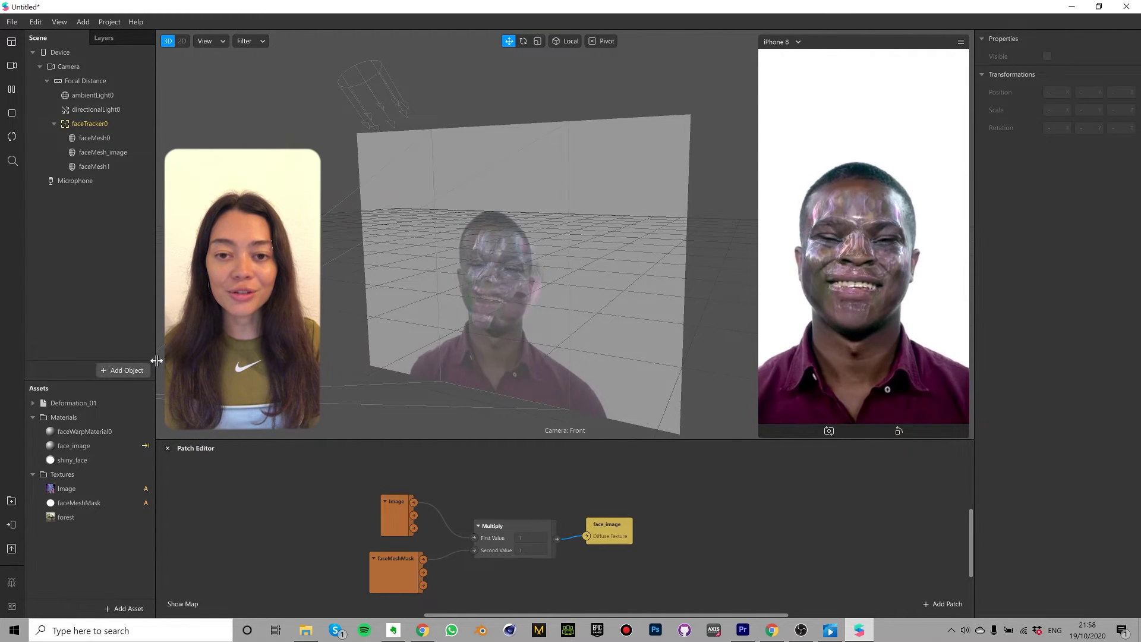
- Bring the Microphone into the patch graph and add a Pitch Shifter patch beside it
drag(66, 183, 401, 565)
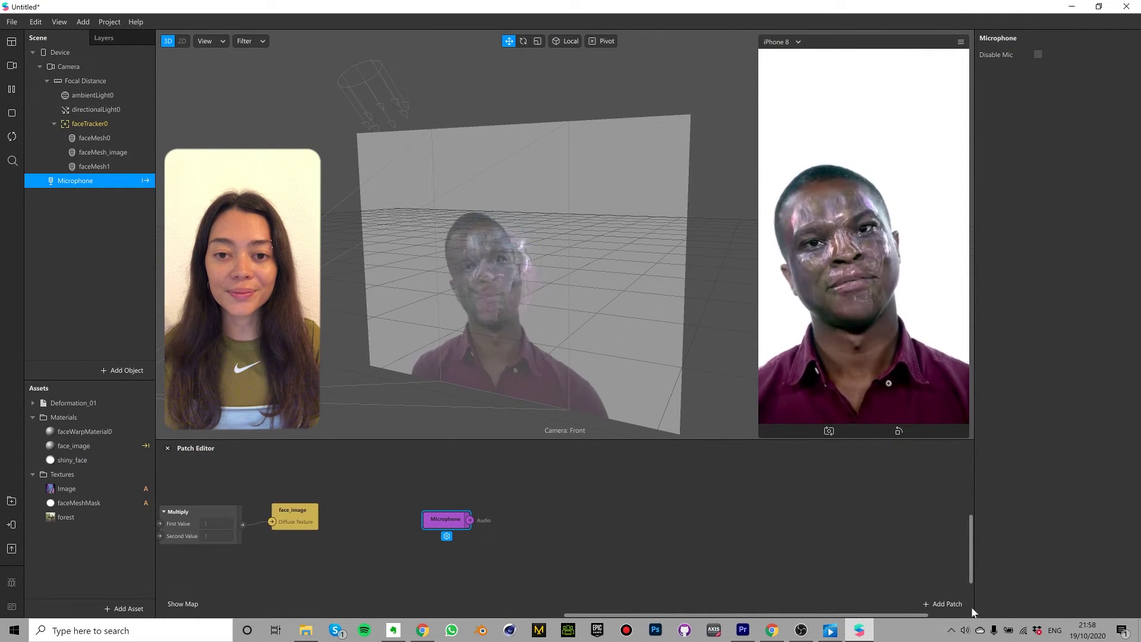
click(947, 604)
text(pitch shi)
key(Return)
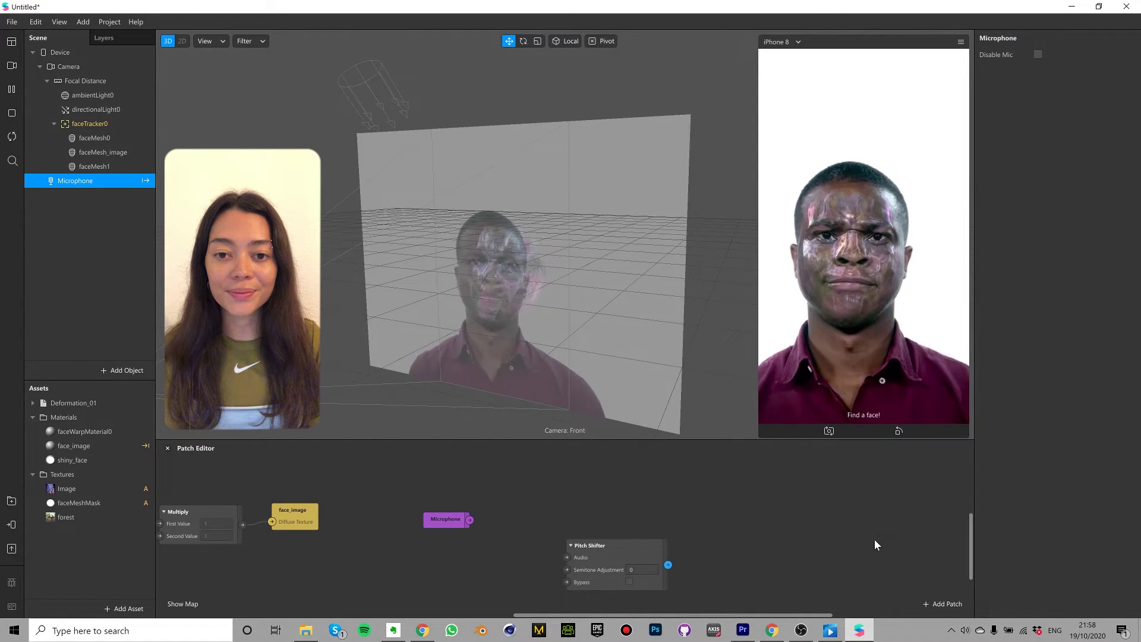
drag(620, 542, 586, 508)
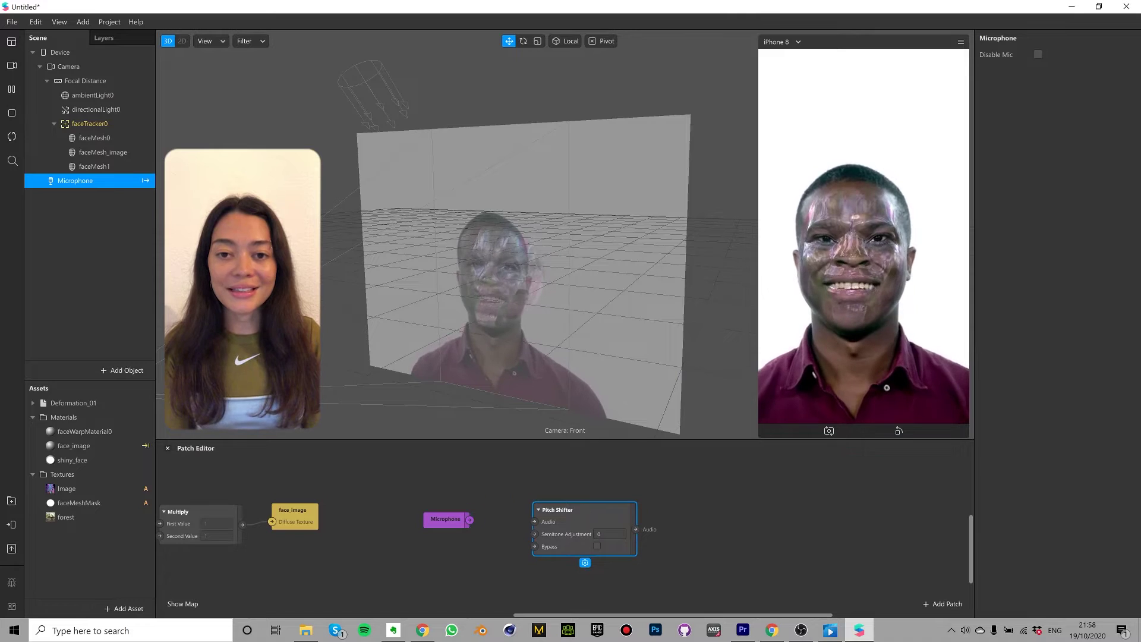
- Insert a Speaker object, create a patch for its Audio property and place it after the Pitch Shifter
click(143, 369)
scroll(61, 291, down, 5)
scroll(62, 310, down, 3)
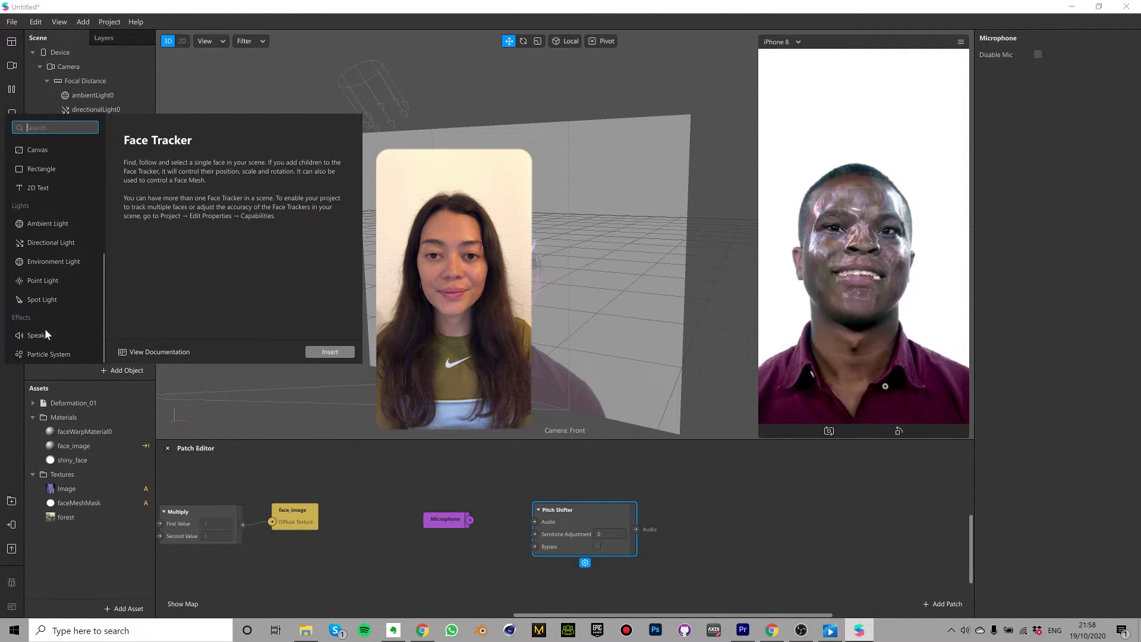
click(45, 334)
click(330, 352)
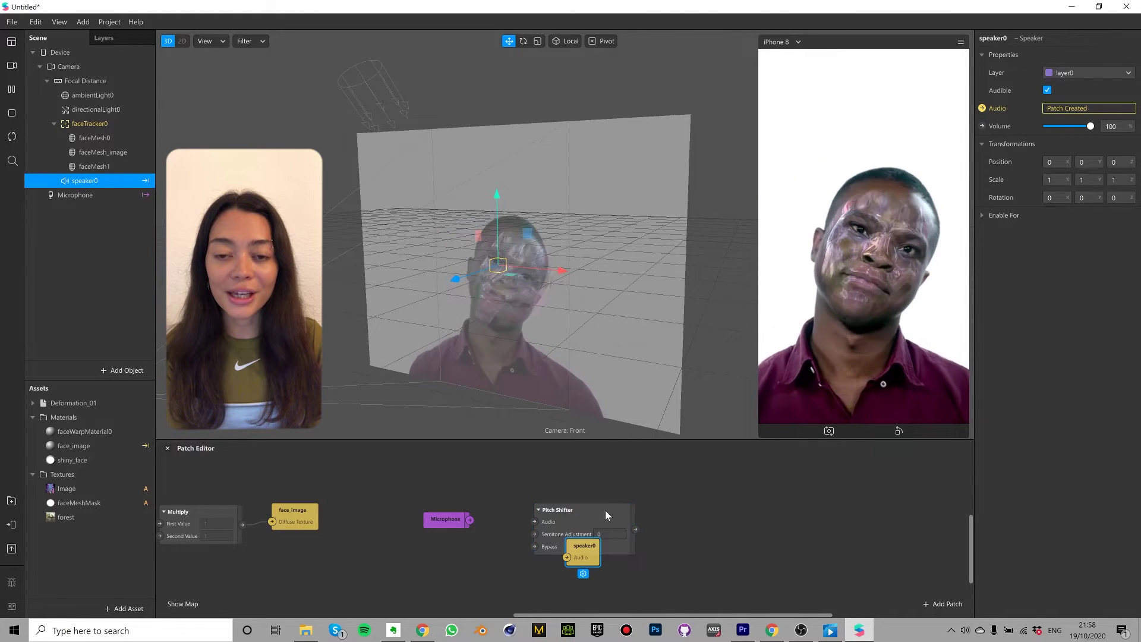
drag(582, 550, 699, 526)
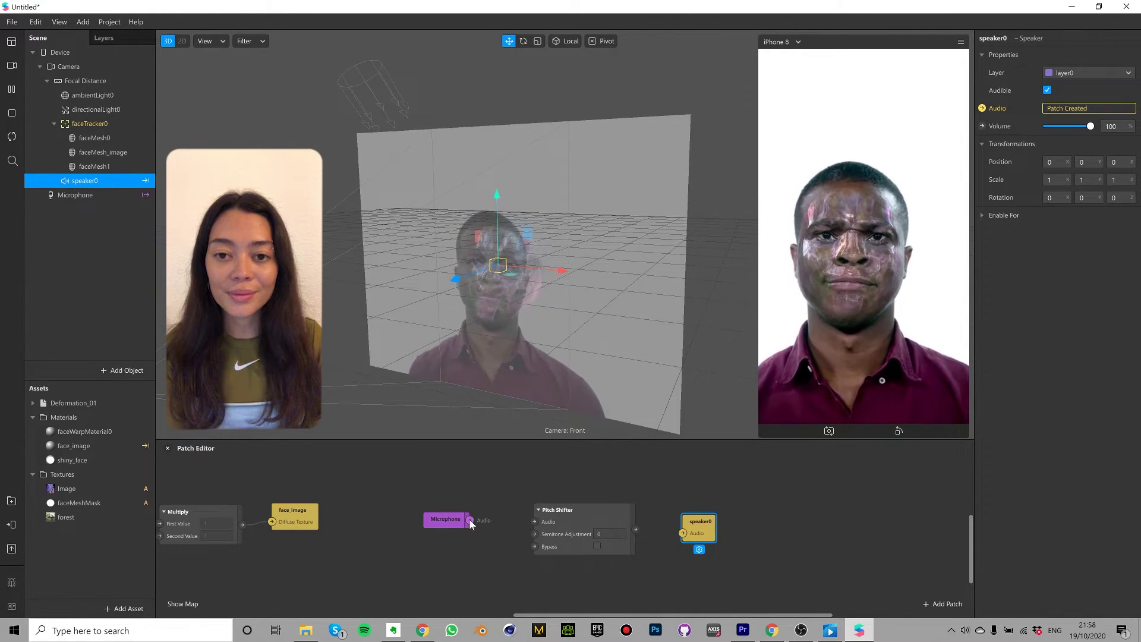
- Wire the Microphone through the Pitch Shifter into speaker0's Audio, and set the Semitone Adjustment to -5
drag(471, 521, 535, 521)
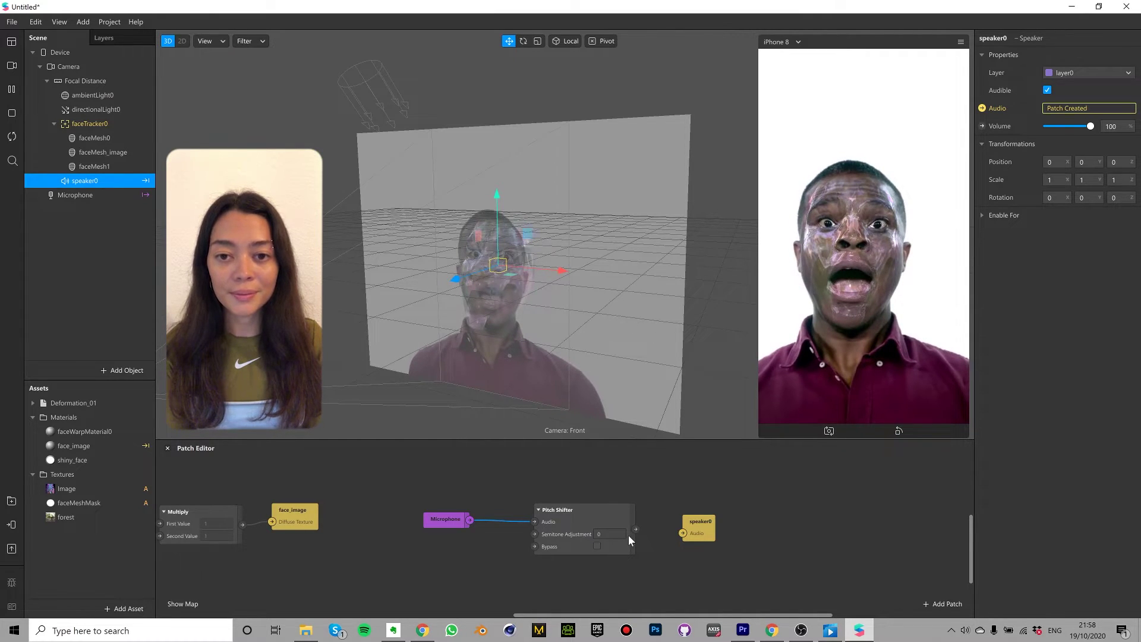
drag(636, 529, 722, 523)
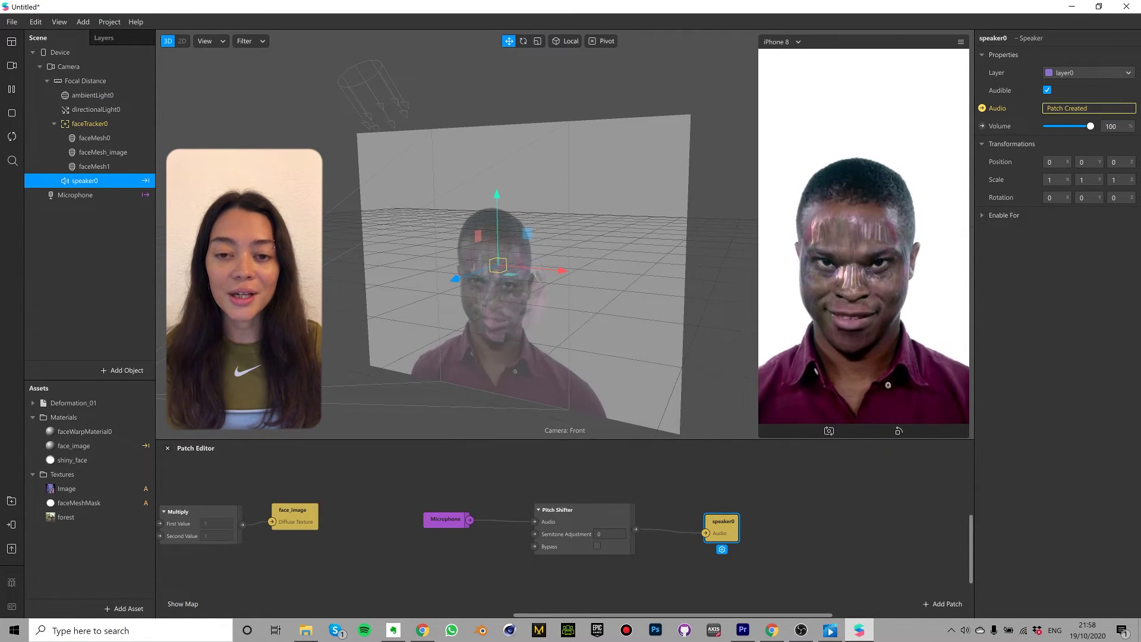
click(601, 533)
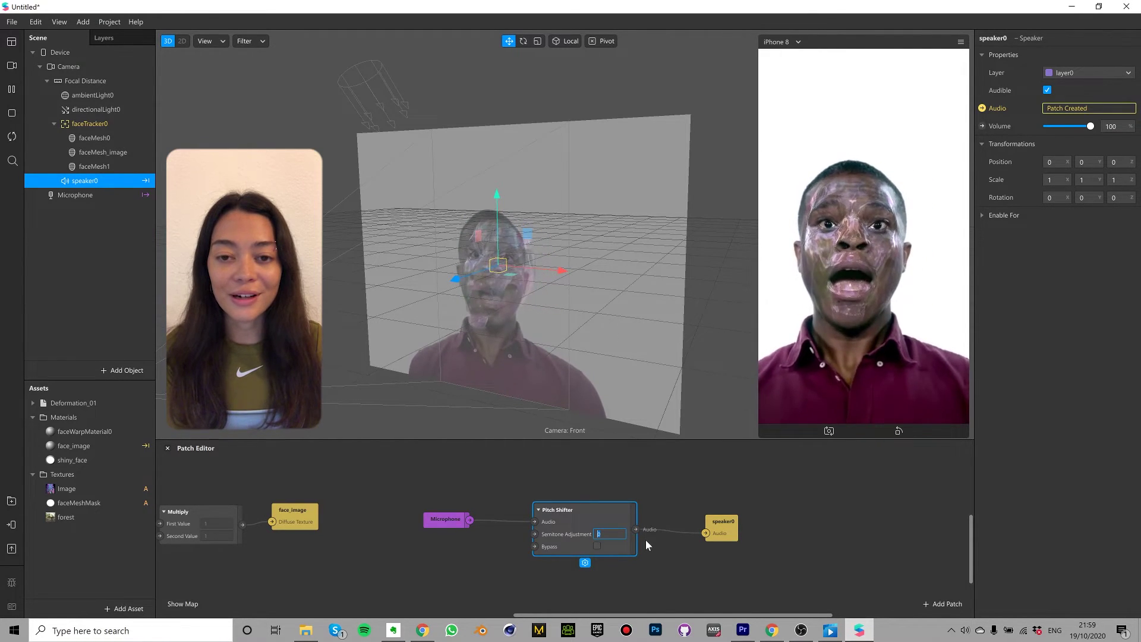
text(-5)
key(Return)
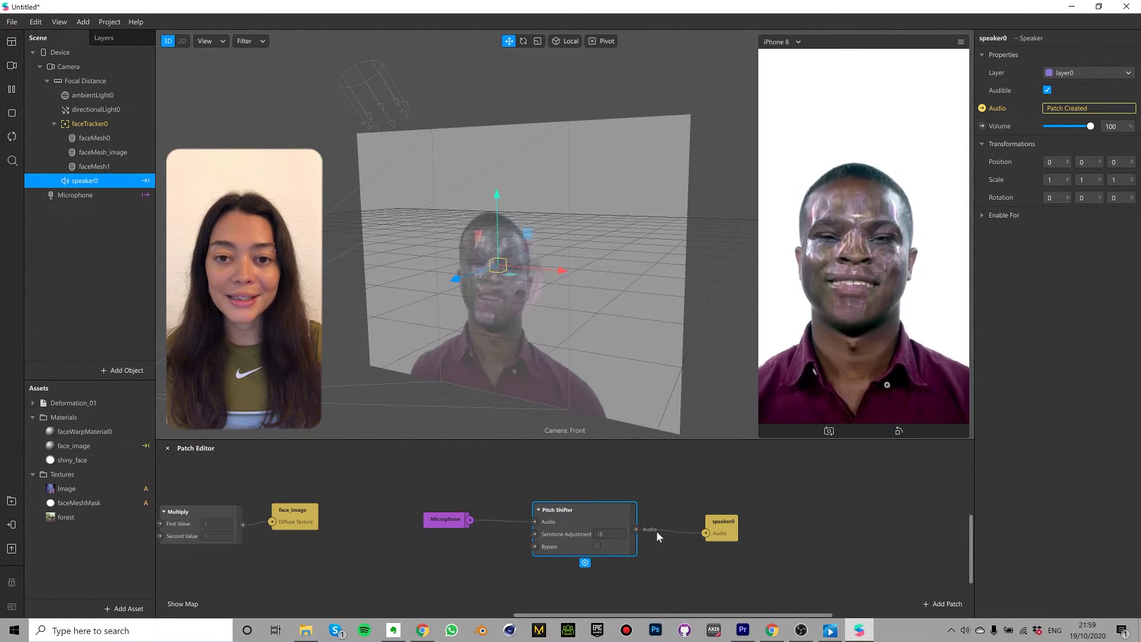
- Send the effect to the Instagram Camera for testing on a device, and refresh the sent version
click(12, 525)
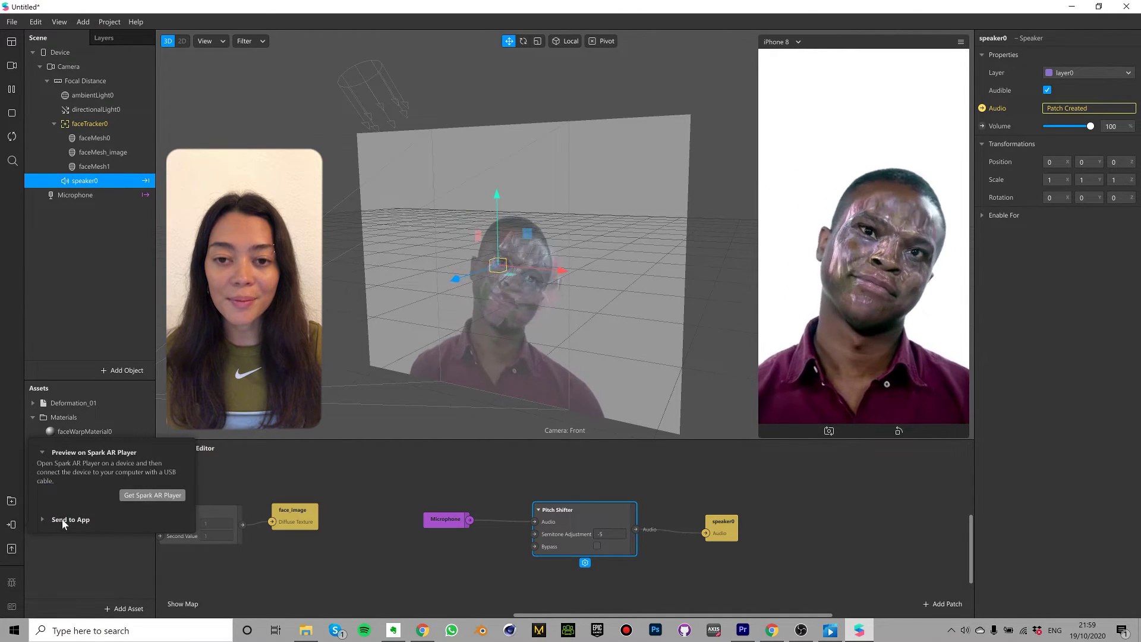
click(158, 517)
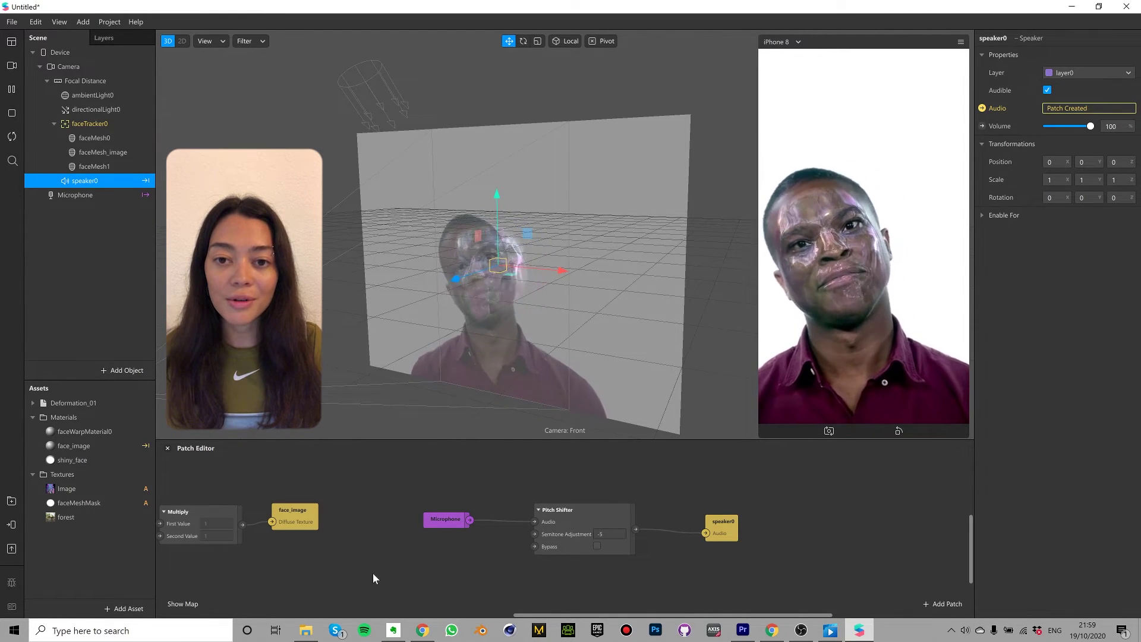
click(13, 525)
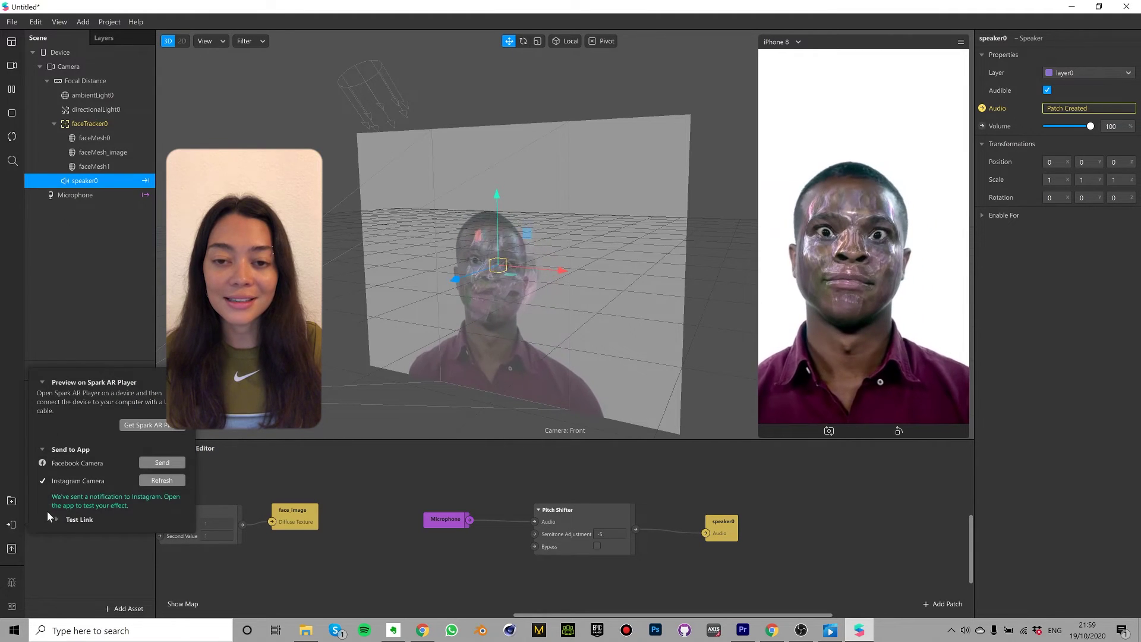
click(166, 482)
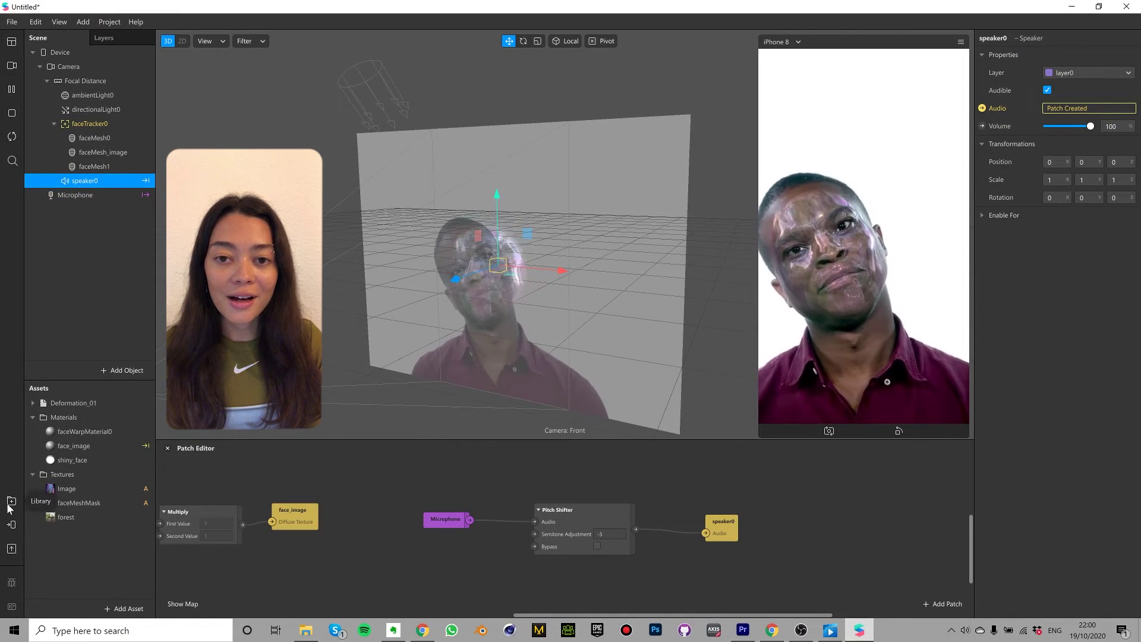
- Upload the project to Spark AR Hub with the option to publish a new effect
click(11, 549)
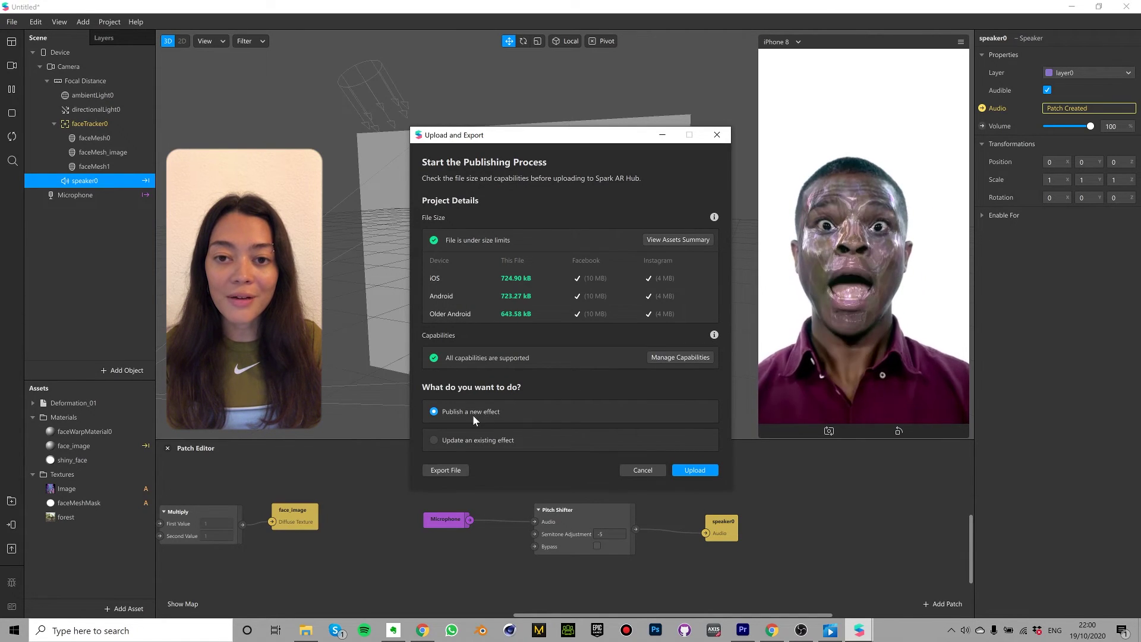
click(694, 469)
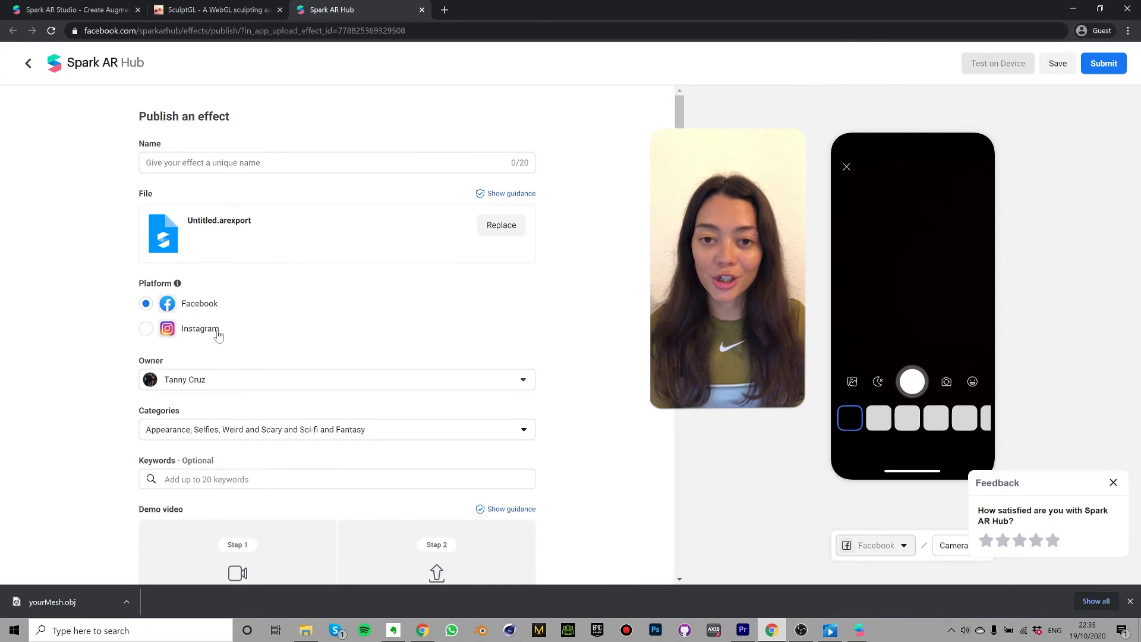
- Choose Instagram as the publishing platform and name the effect Cosmos 2
click(221, 331)
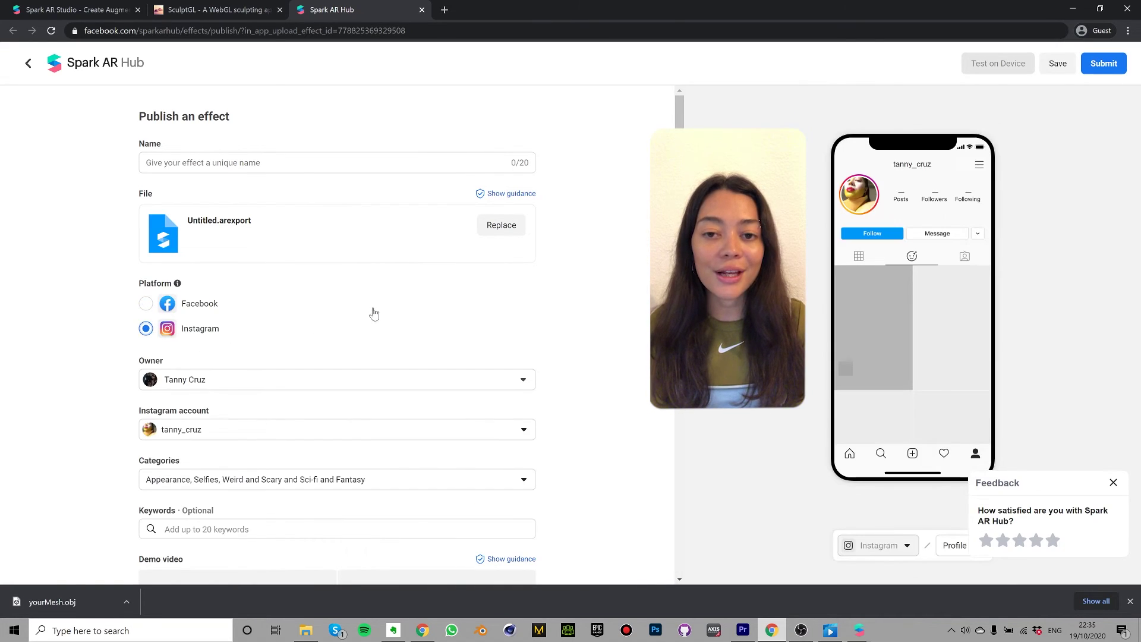
click(247, 162)
text(Cosmos 2)
- Review the effect's preselected categories and enter "Alien, Shiny" as its keywords
scroll(357, 335, down, 2)
click(291, 361)
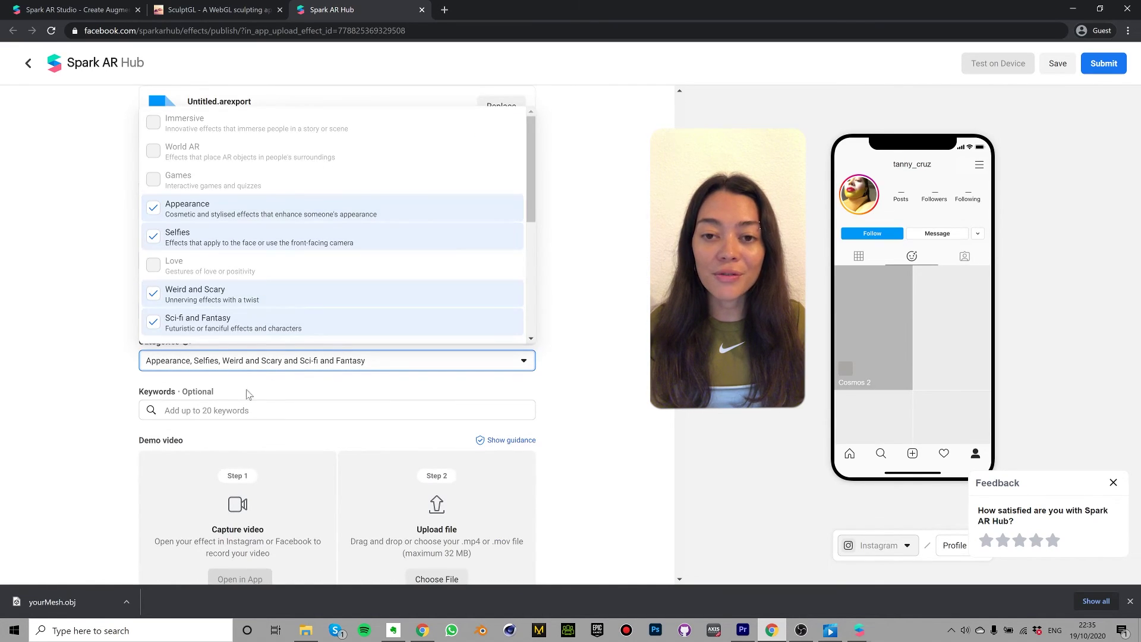
click(242, 410)
text(Alien)
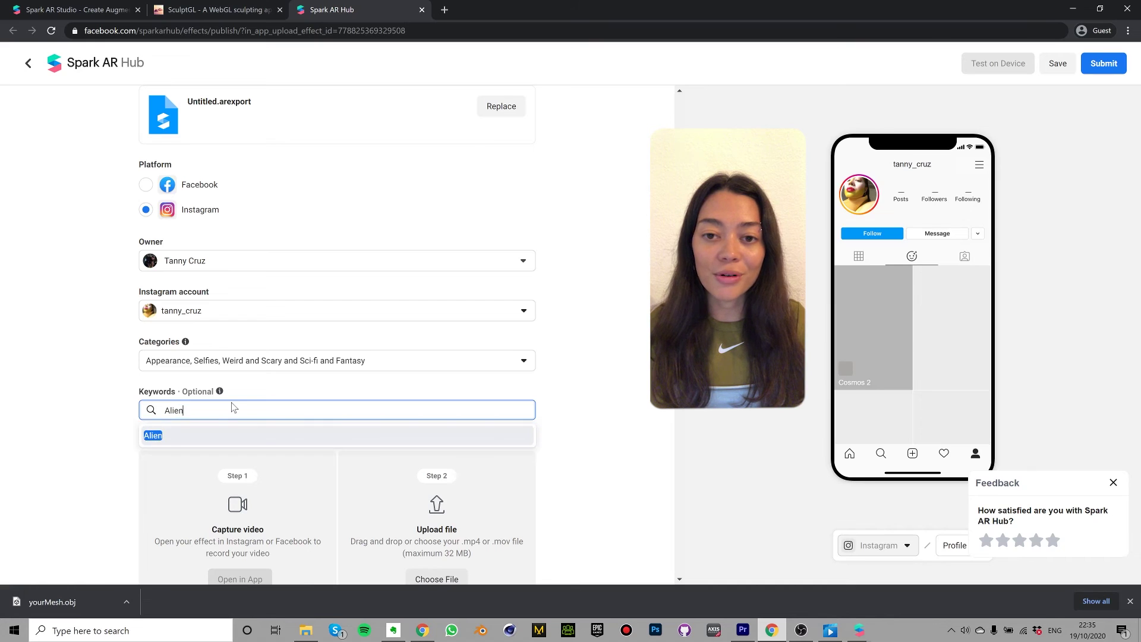
text(, Shiny)
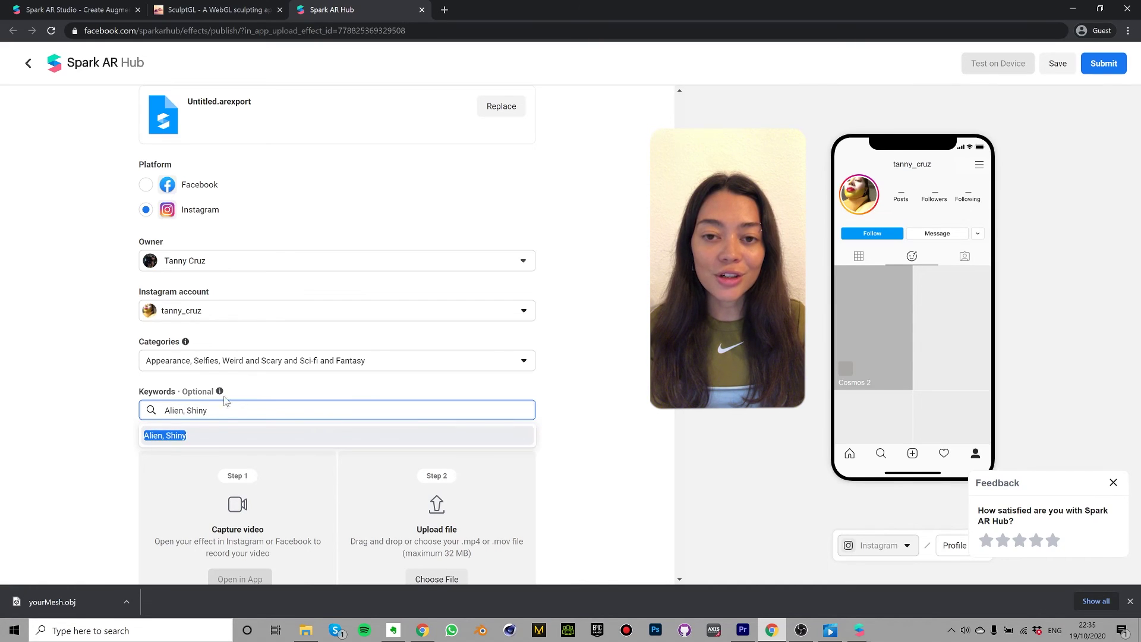
scroll(95, 421, down, 3)
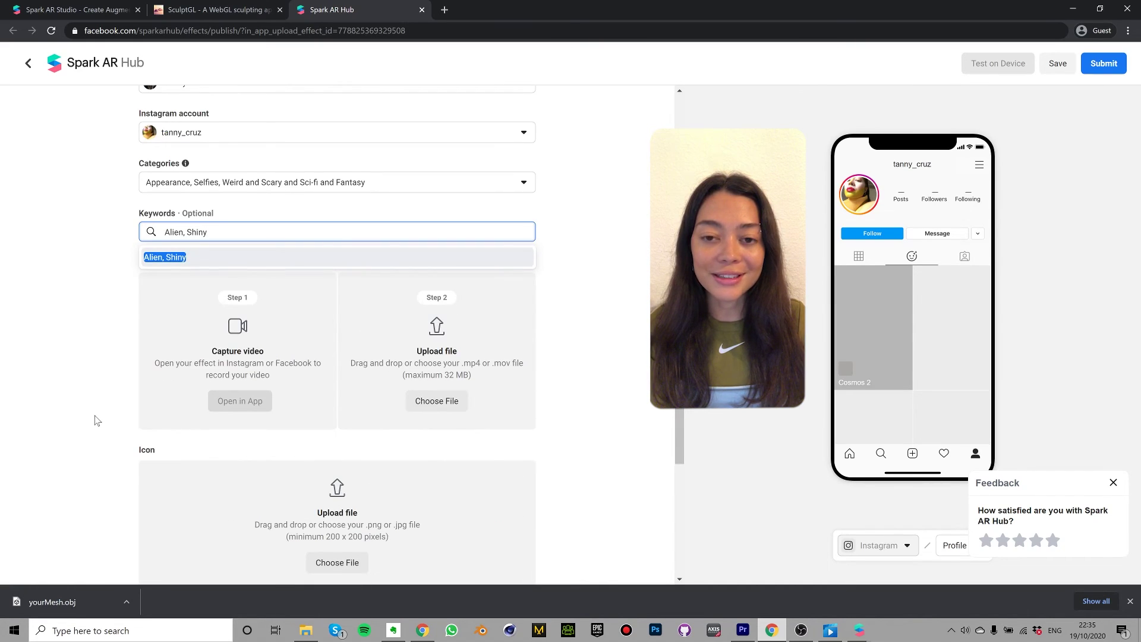
scroll(95, 421, down, 2)
scroll(92, 414, up, 3)
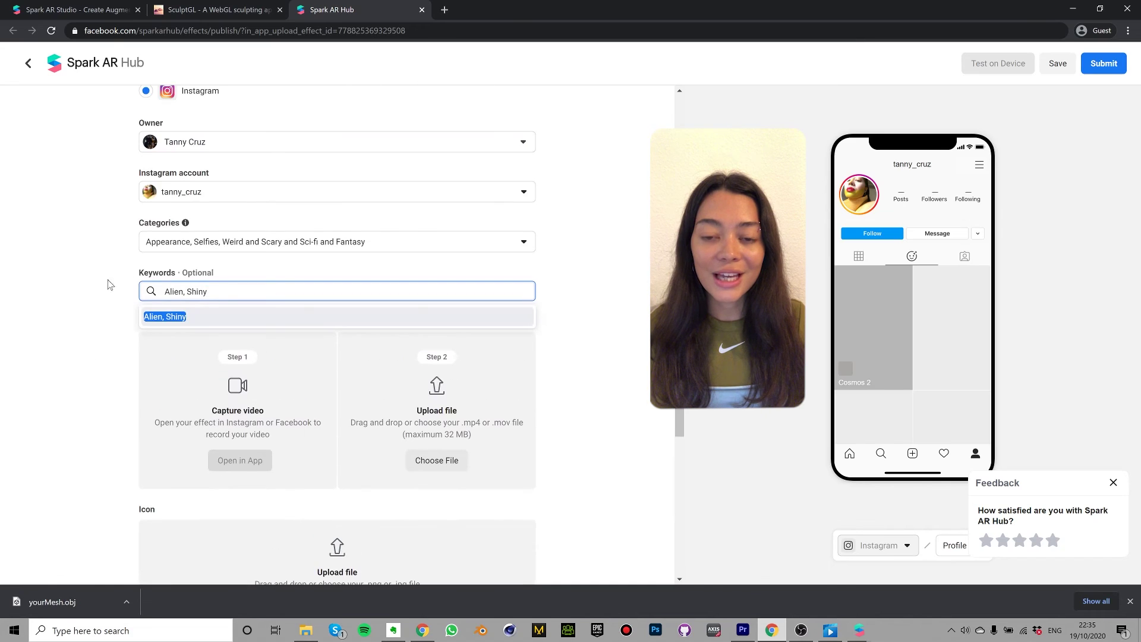
click(88, 369)
- Write the reviewer instructions "Try on the effect to become a supernatural creature with glossy, shiny, textured skin!"
scroll(90, 369, down, 2)
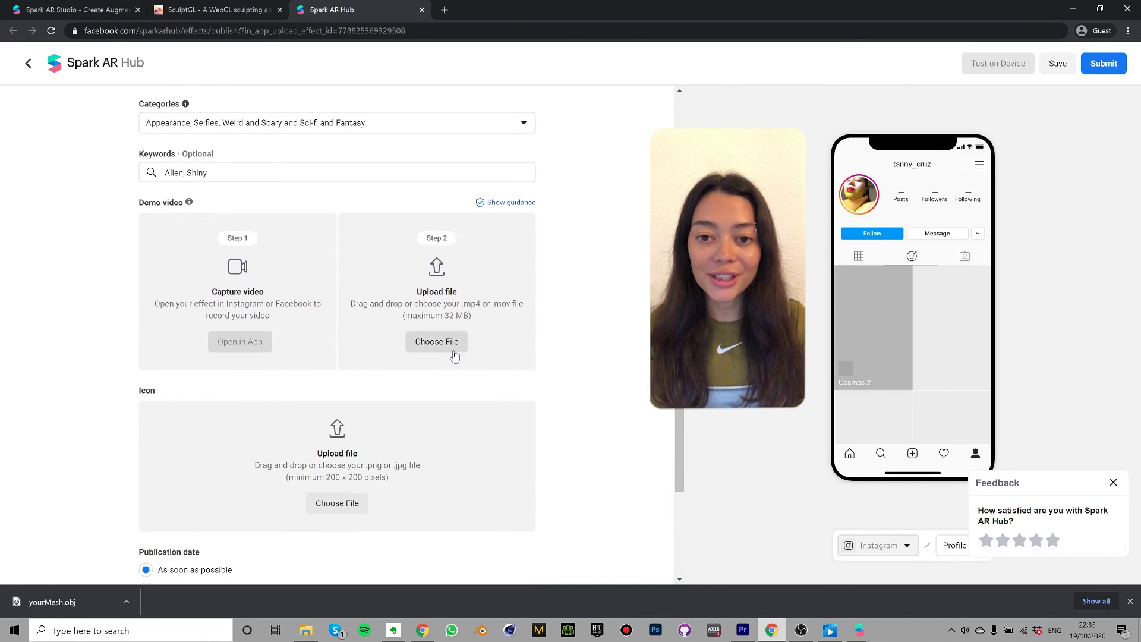
scroll(504, 387, down, 2)
scroll(507, 390, down, 1)
click(333, 476)
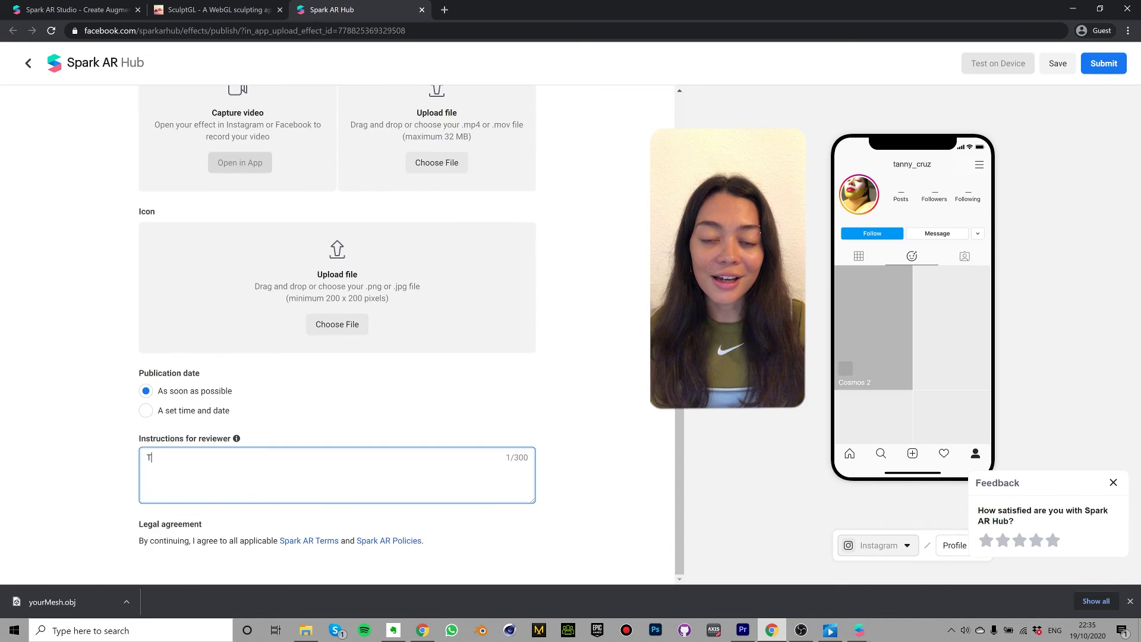
text(Try on the effect to become a supernatural creature with glossy, shiny)
key(BackSpace)
key(BackSpace)
key(BackSpace)
key(BackSpace)
key(BackSpace)
key(BackSpace)
text(, shiny, textured skin!)
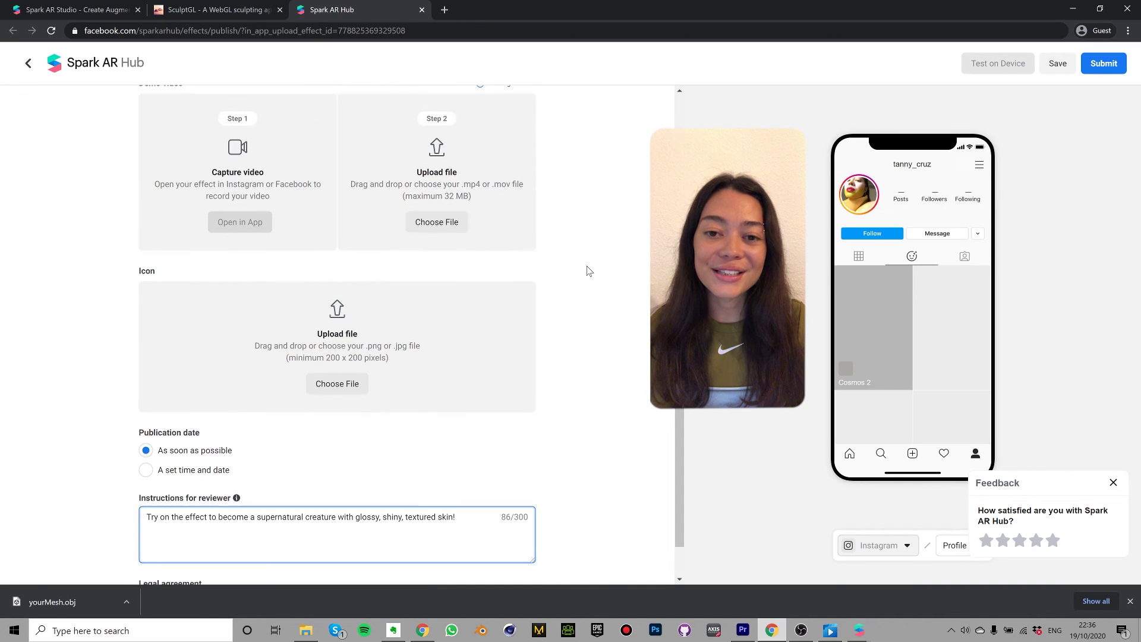